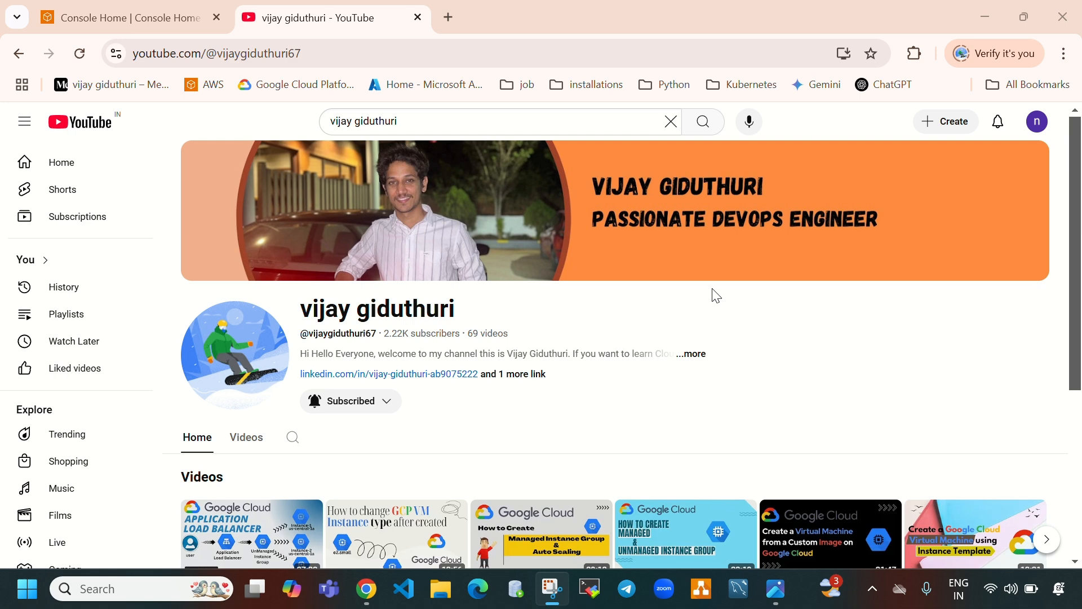
- Switch to the AWS console and start creating a new VPC from the list of existing VPCs
left_click(126, 19)
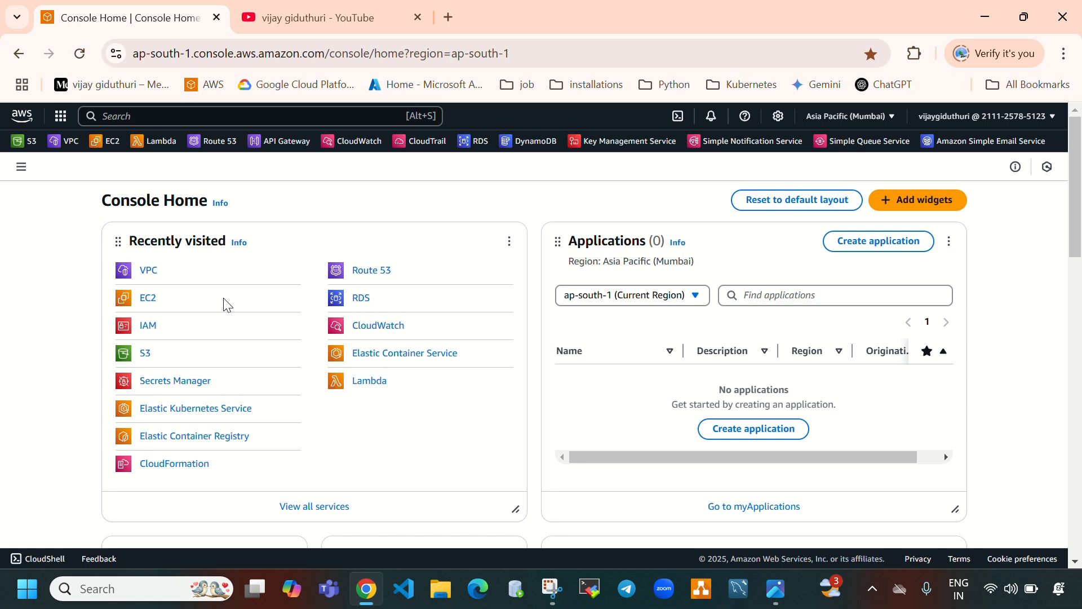
left_click(845, 116)
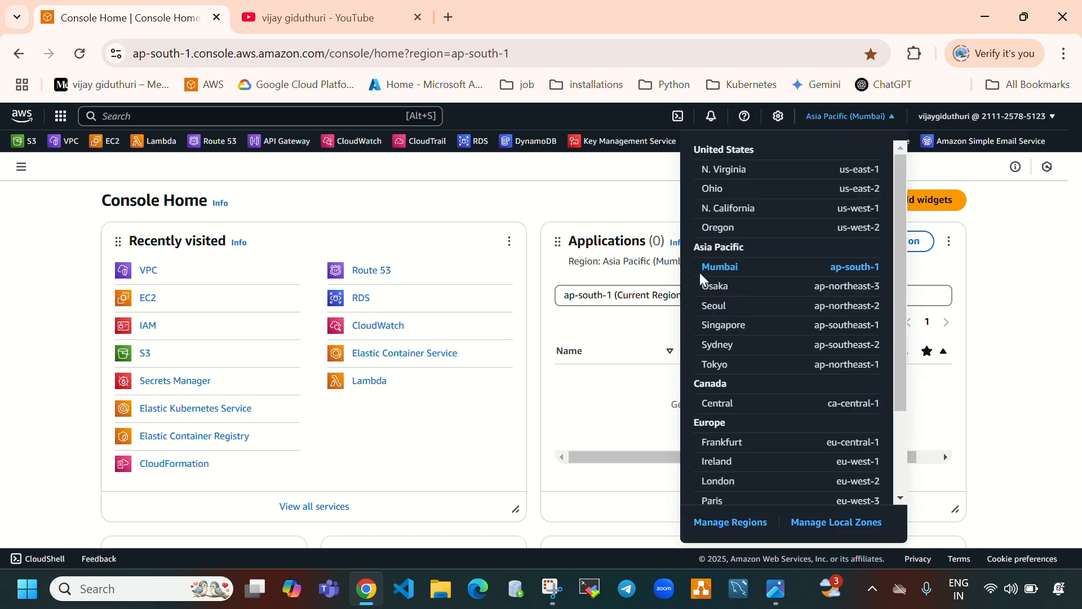
left_click(450, 215)
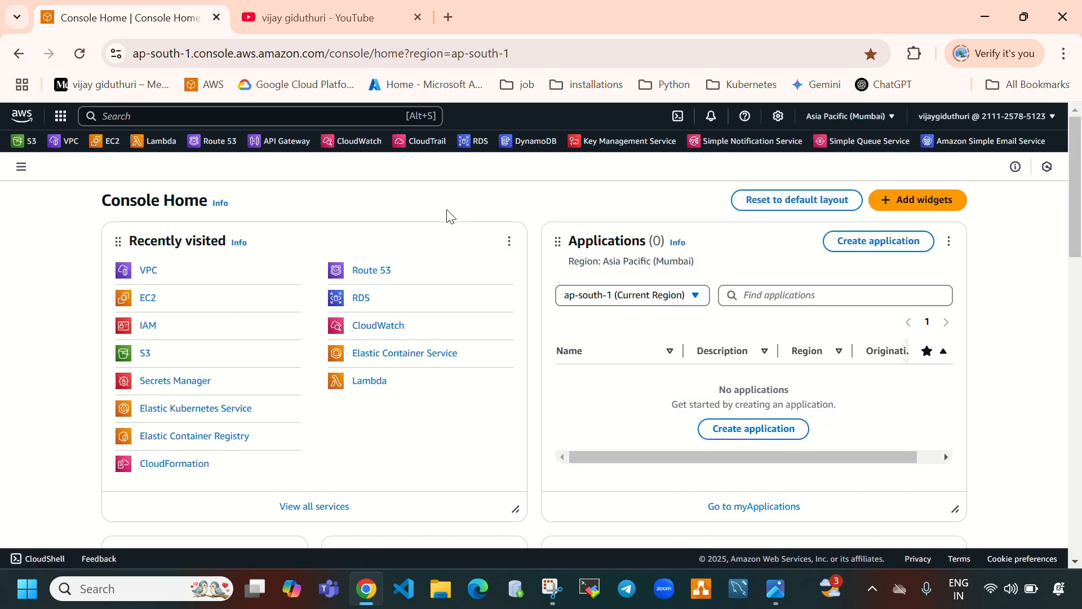
left_click(149, 273)
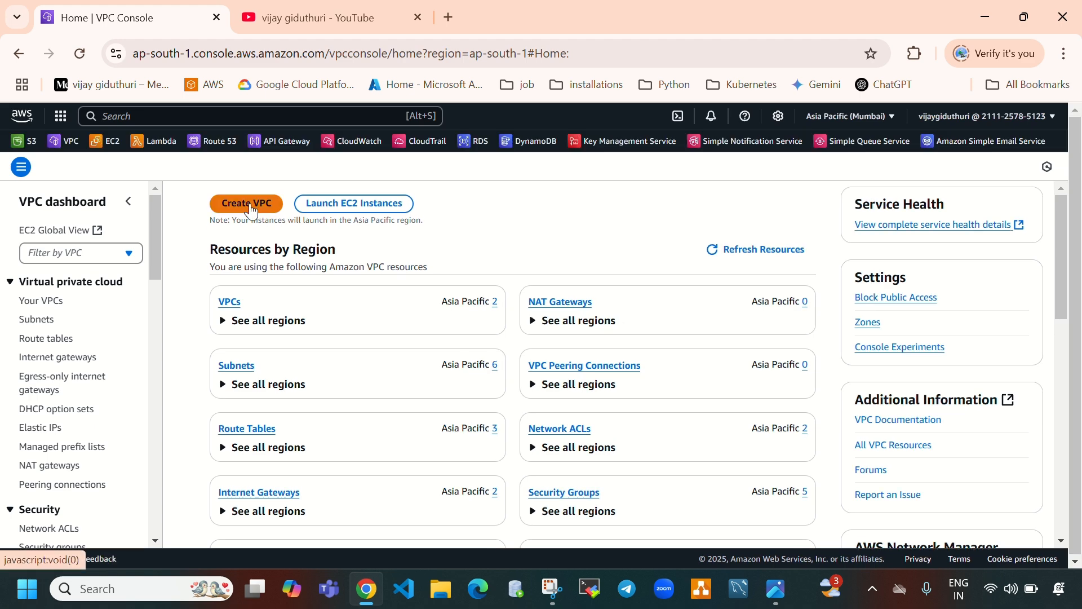
left_click(48, 309)
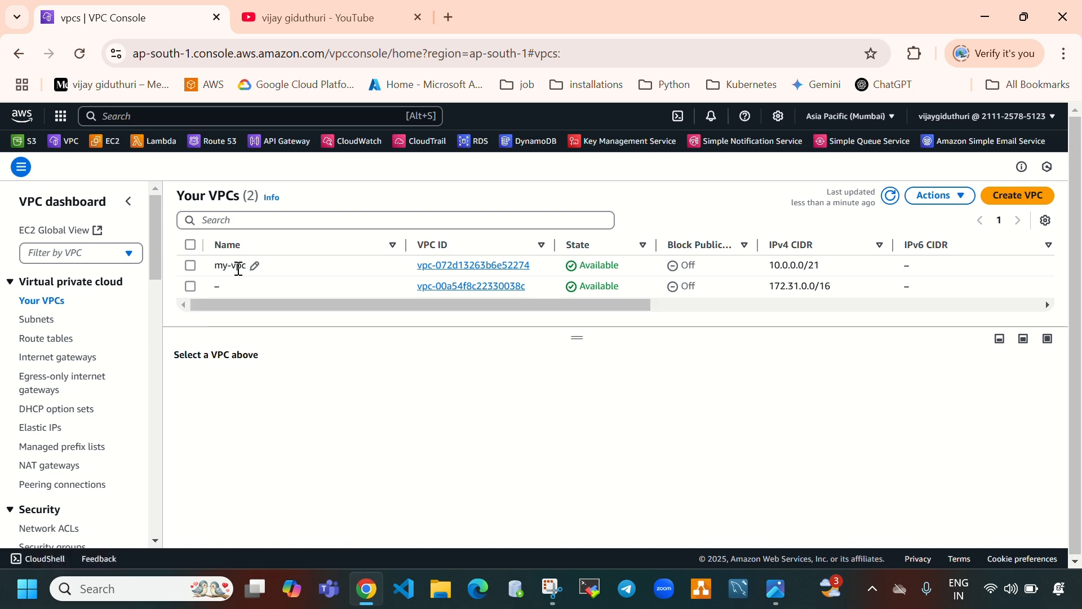
left_click(1019, 195)
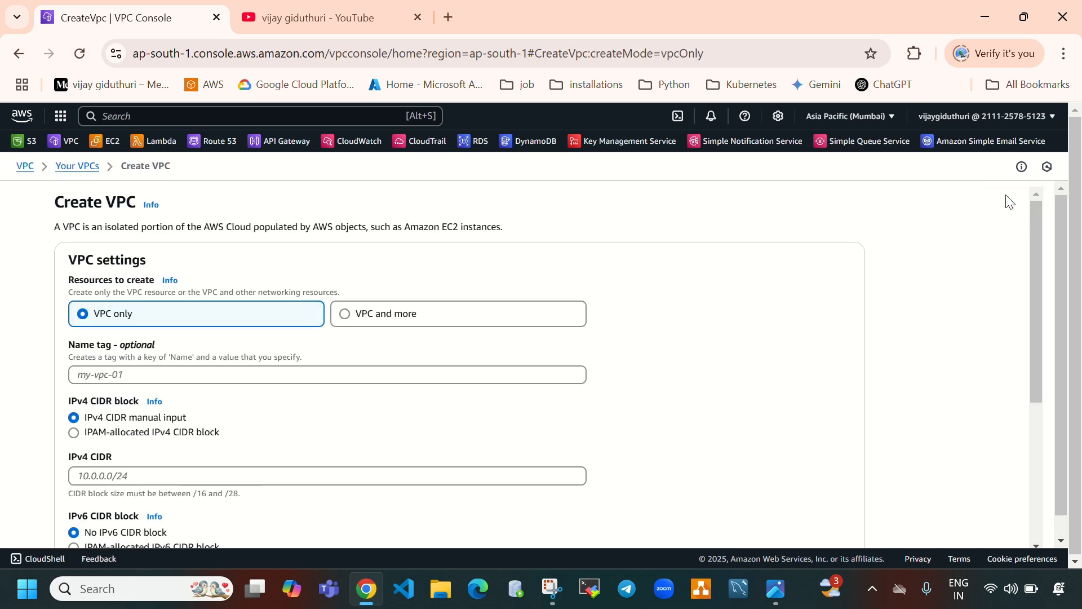
- Create a VPC named test-vpc with the IPv4 CIDR 10.0.0.0/21
left_click(253, 376)
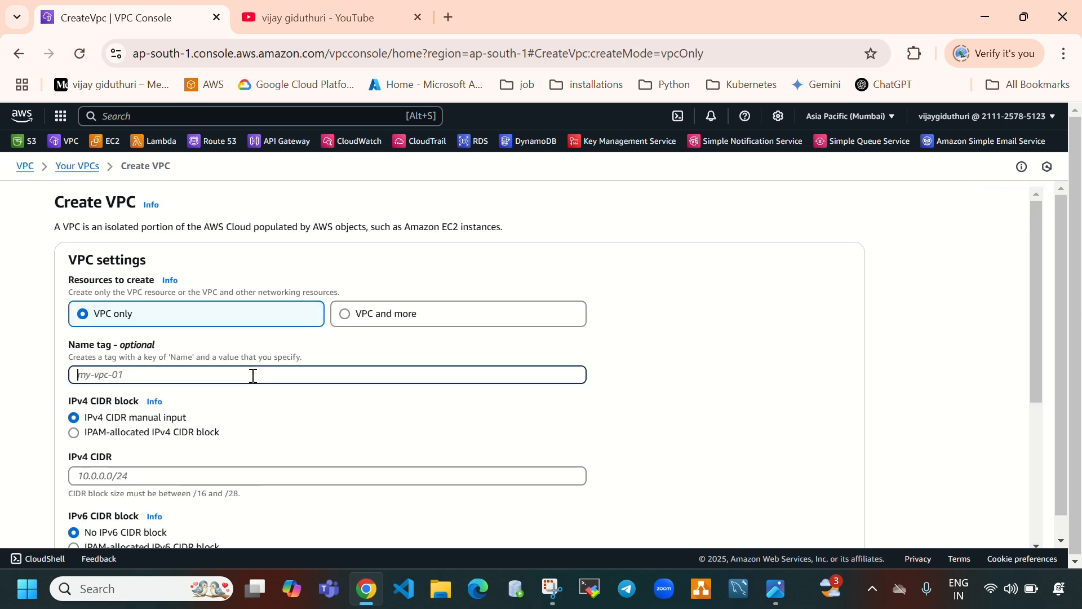
type("tets")
key("BackSpace")
type("st-vpc")
scroll(377, 353, "down", 1)
left_click(262, 398)
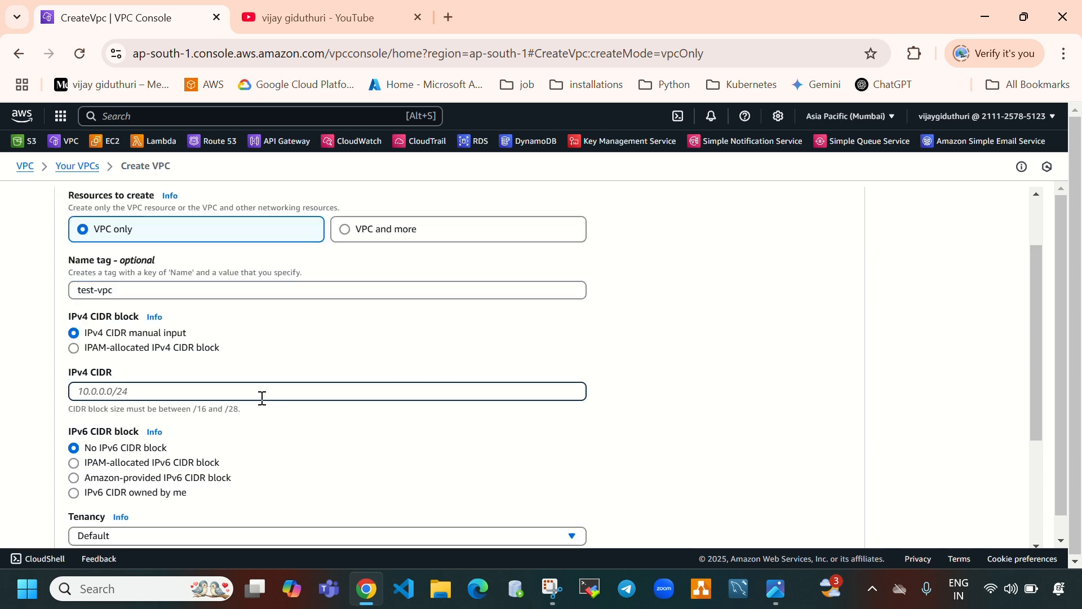
type("10.0.0.0/21")
scroll(288, 377, "down", 2)
scroll(292, 379, "down", 1)
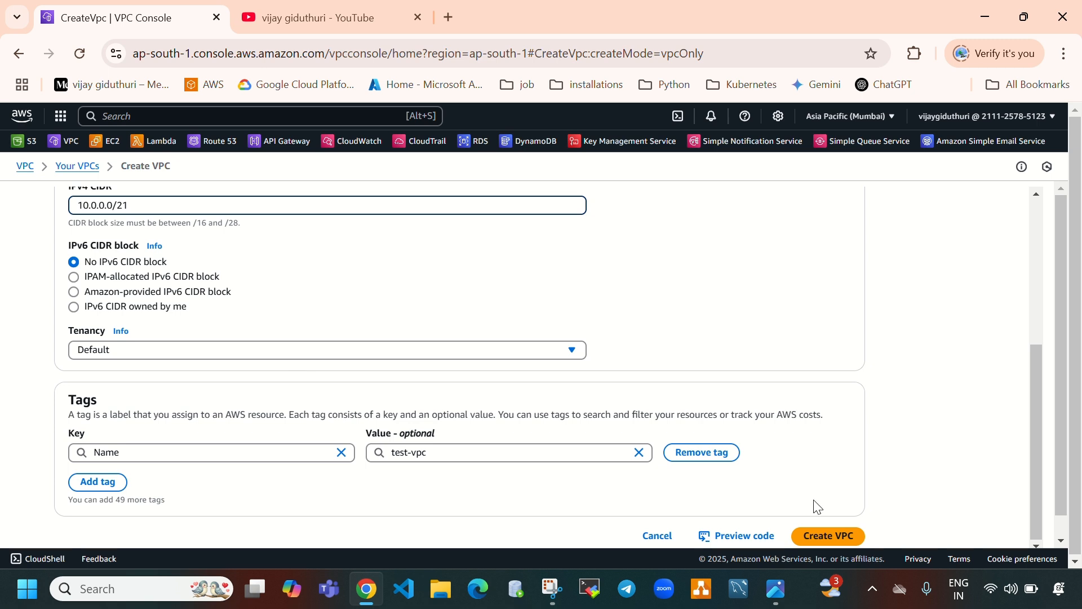
left_click(828, 536)
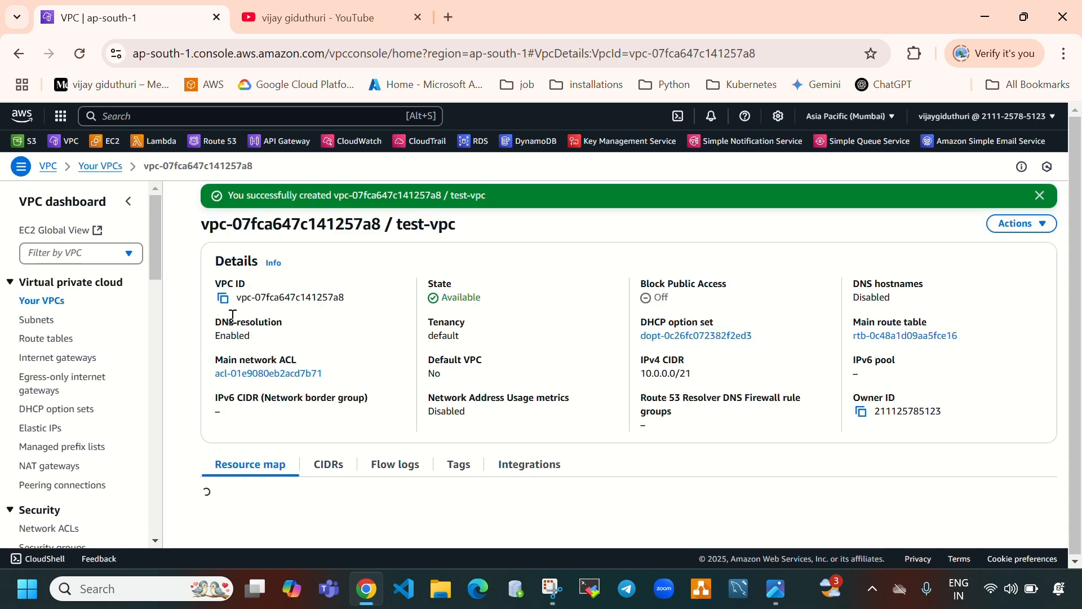
- Start creating a subnet and choose test-vpc as its VPC
left_click(37, 322)
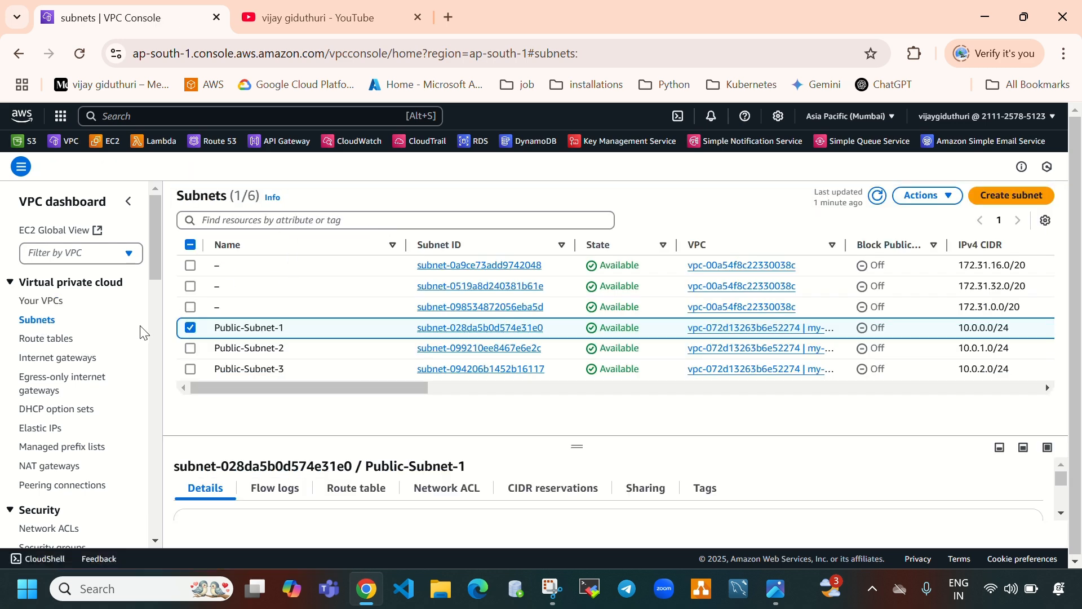
left_click(1013, 198)
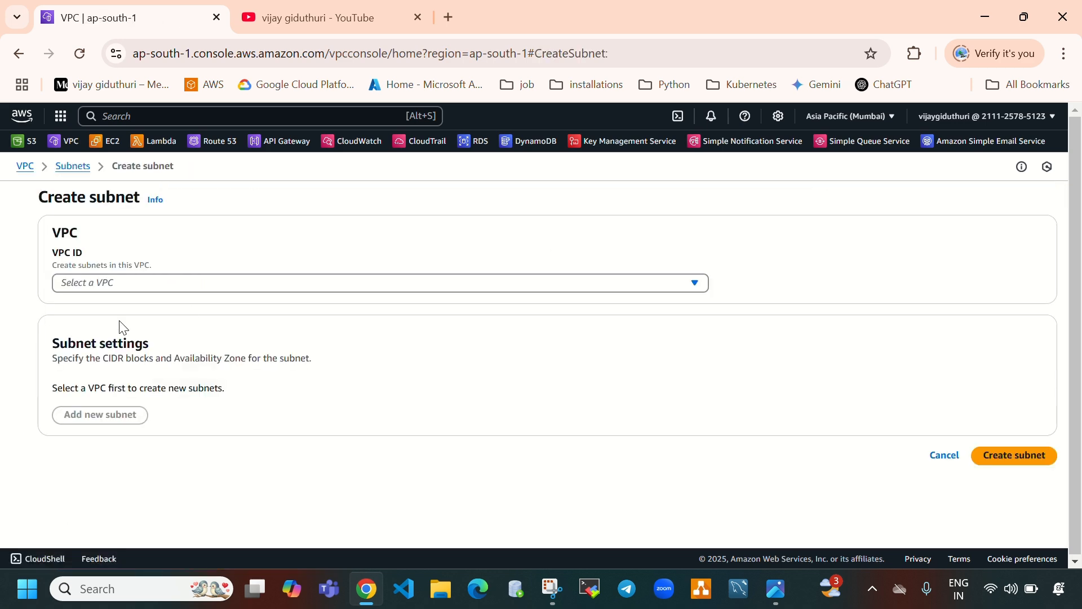
left_click_drag(62, 259, 100, 249)
left_click(130, 288)
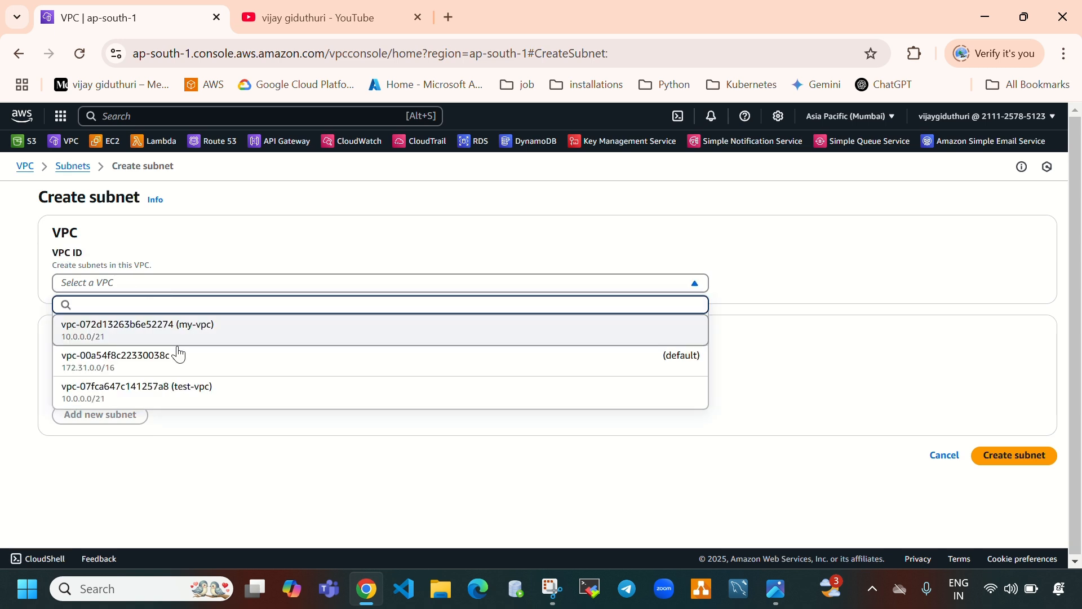
left_click(181, 402)
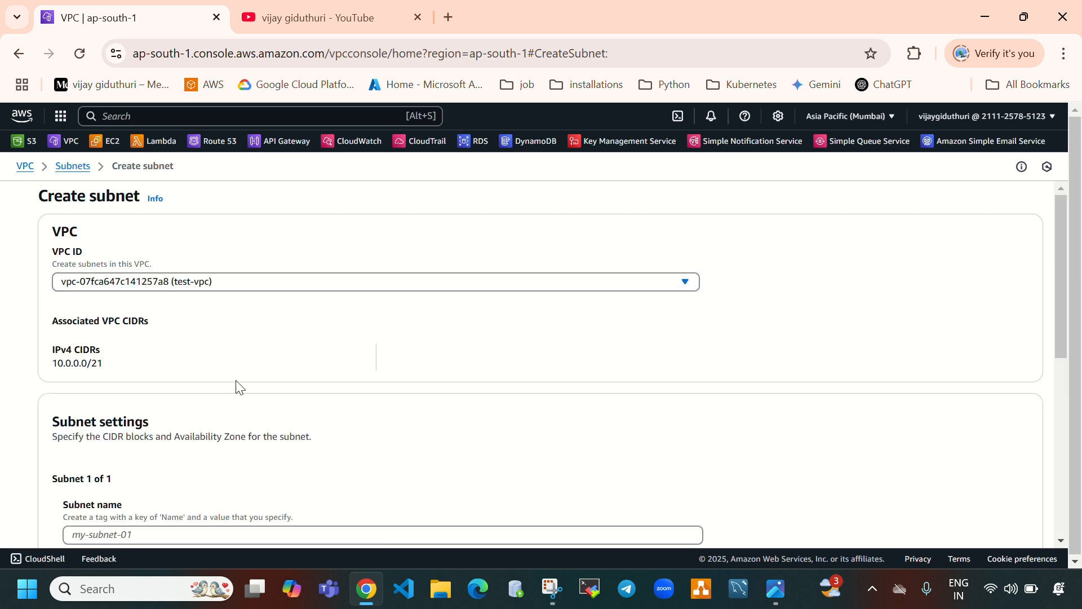
scroll(235, 383, "down", 2)
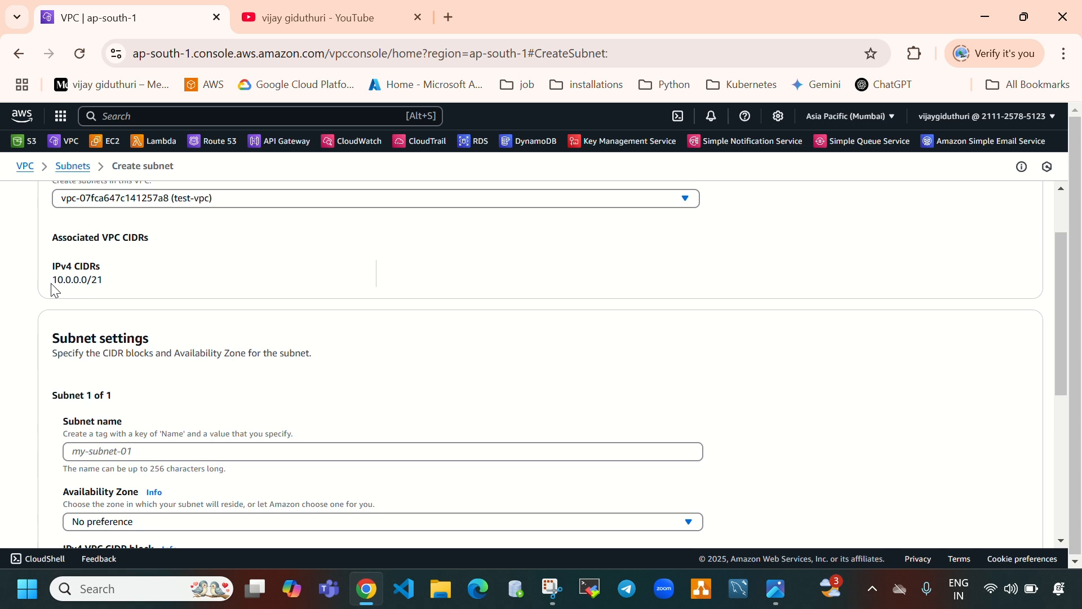
left_click_drag(52, 280, 106, 280)
- Name the first subnet test-subnet-1 and place it in the ap-south-1a Availability Zone
scroll(367, 290, "down", 2)
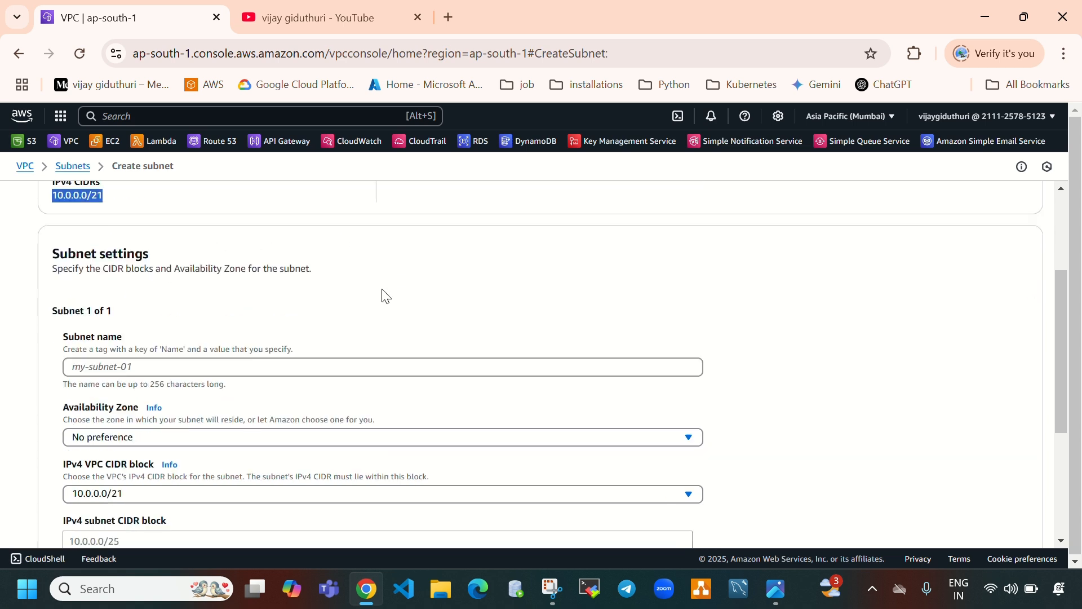
left_click(233, 367)
type("t")
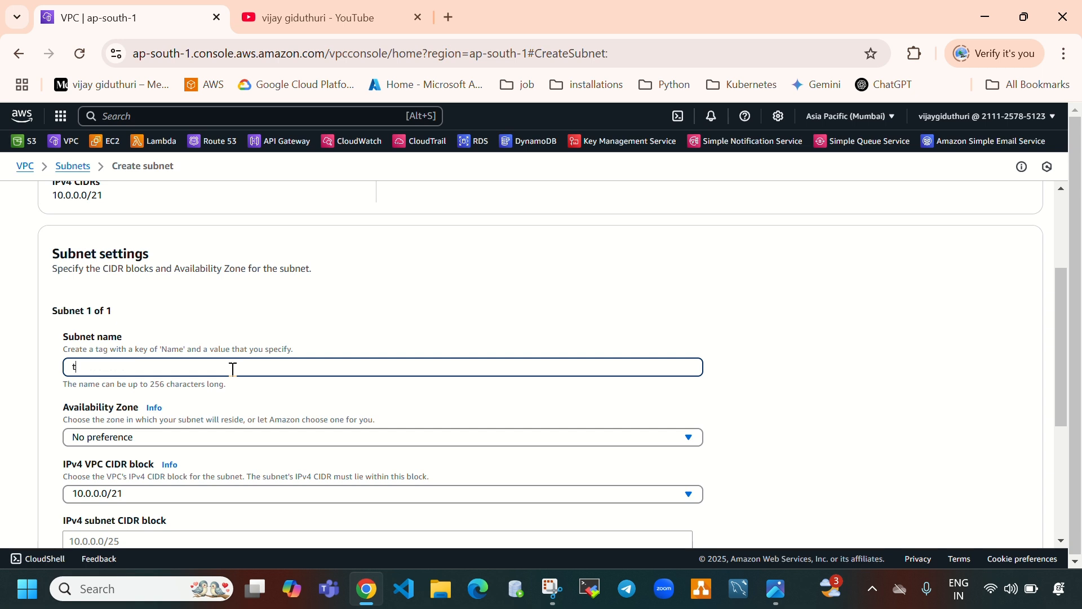
type("est-subnet-1")
left_click(204, 445)
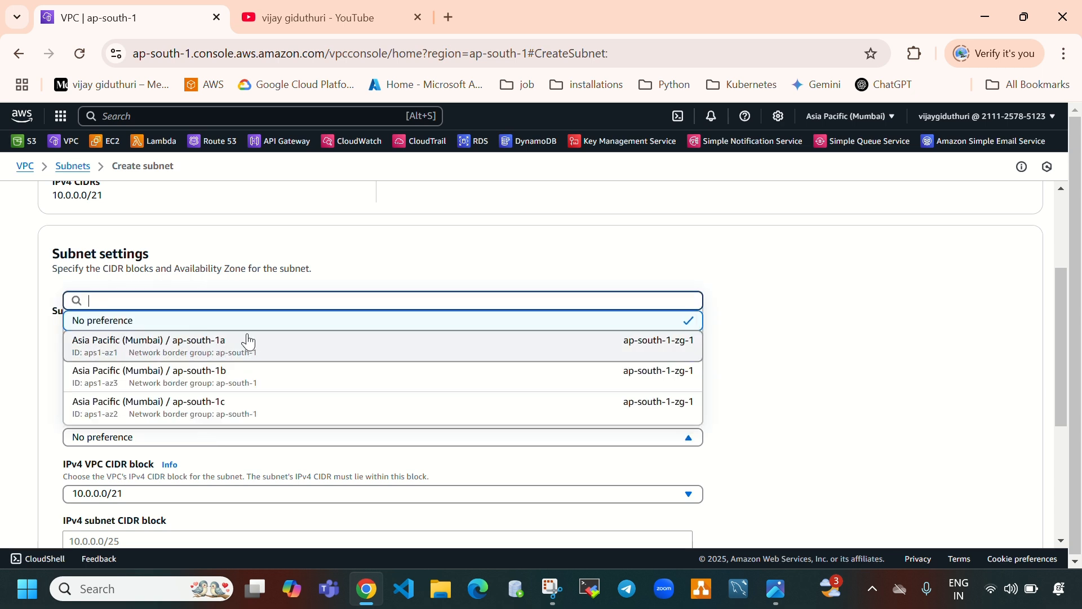
left_click(183, 358)
- Set the IPv4 subnet CIDR block of test-subnet-1 to 10.0.0.0/24
scroll(363, 394, "down", 2)
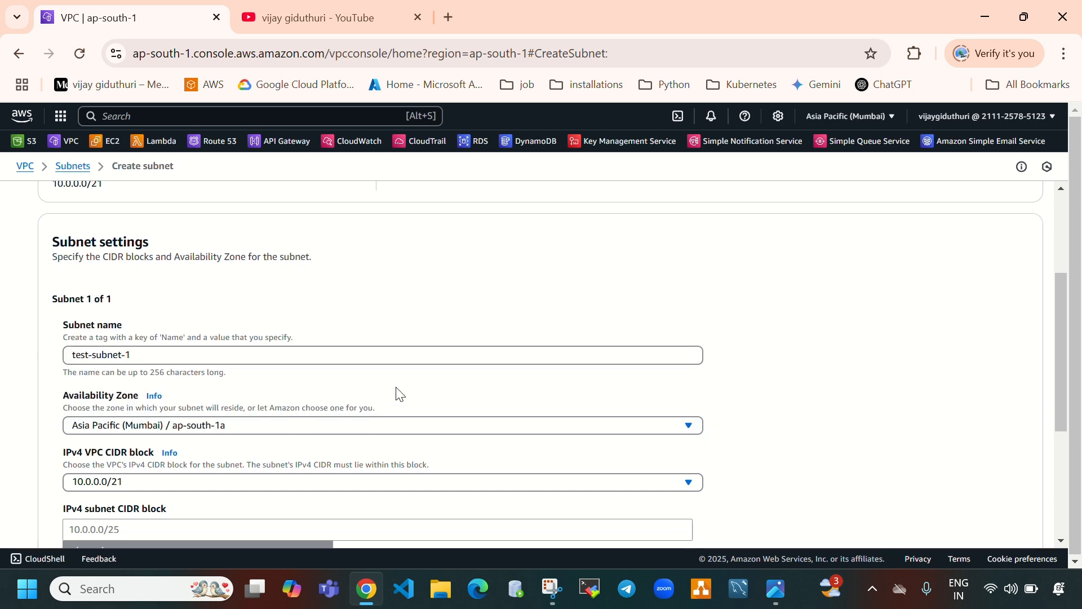
left_click(144, 414)
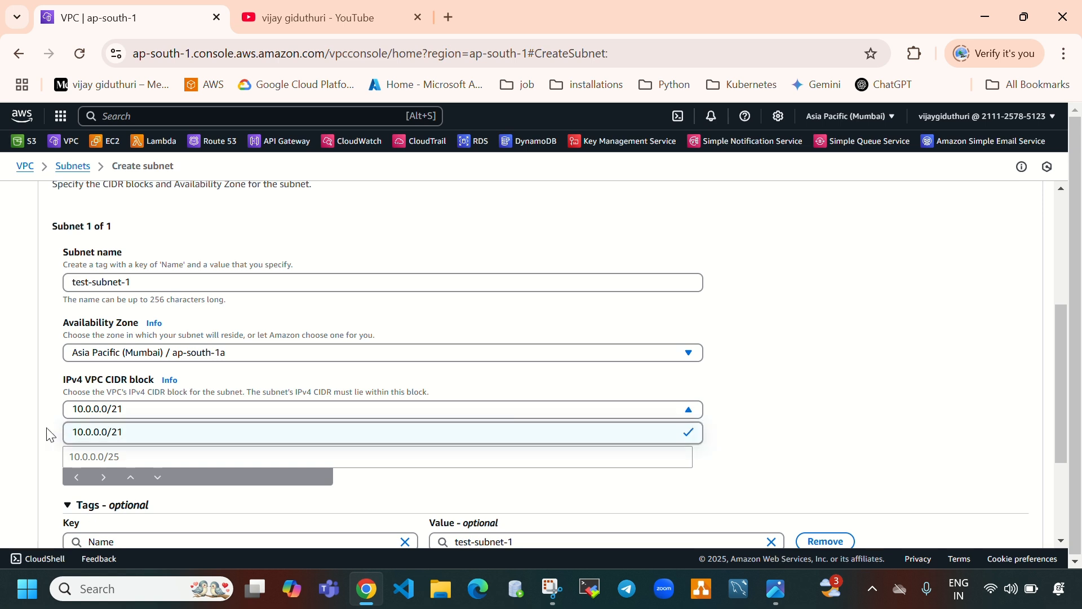
left_click(154, 452)
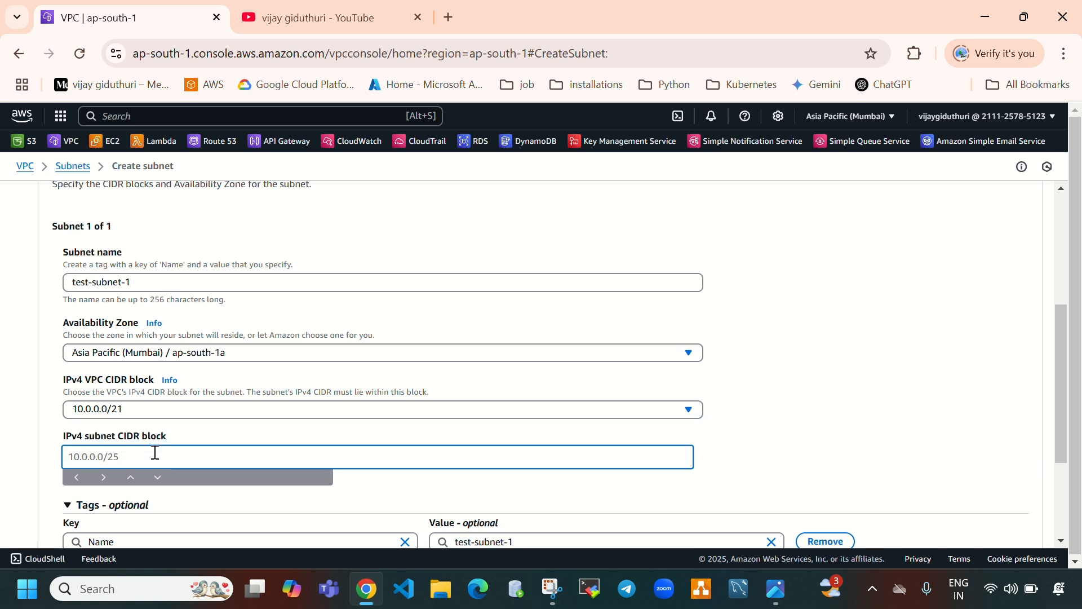
type("10.0.0.0/24")
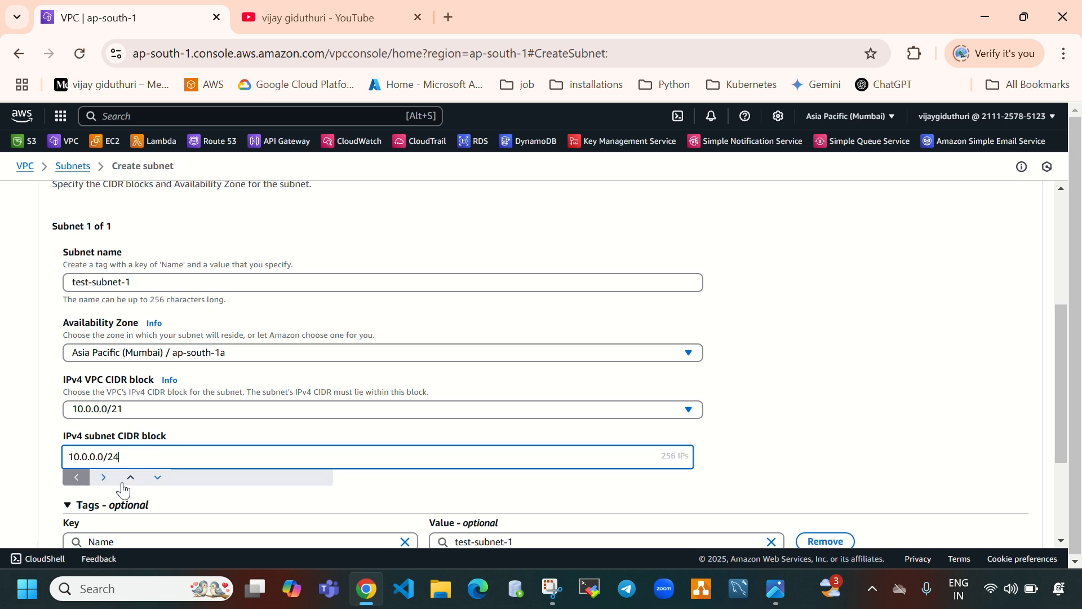
scroll(258, 418, "down", 3)
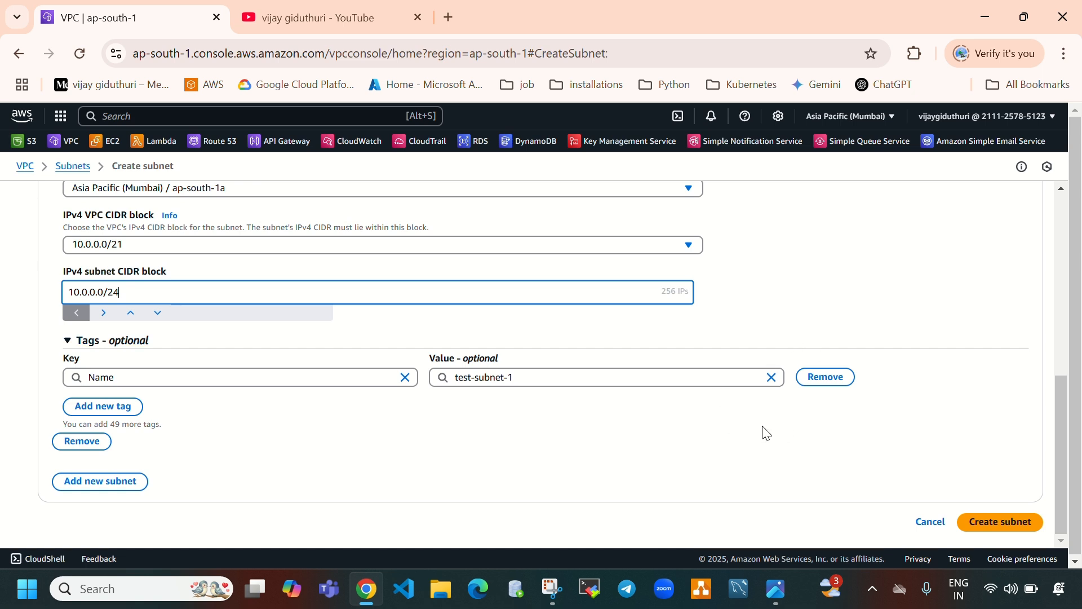
- Add a second subnet named test-subnet-2 in the ap-south-1a Availability Zone
left_click(114, 487)
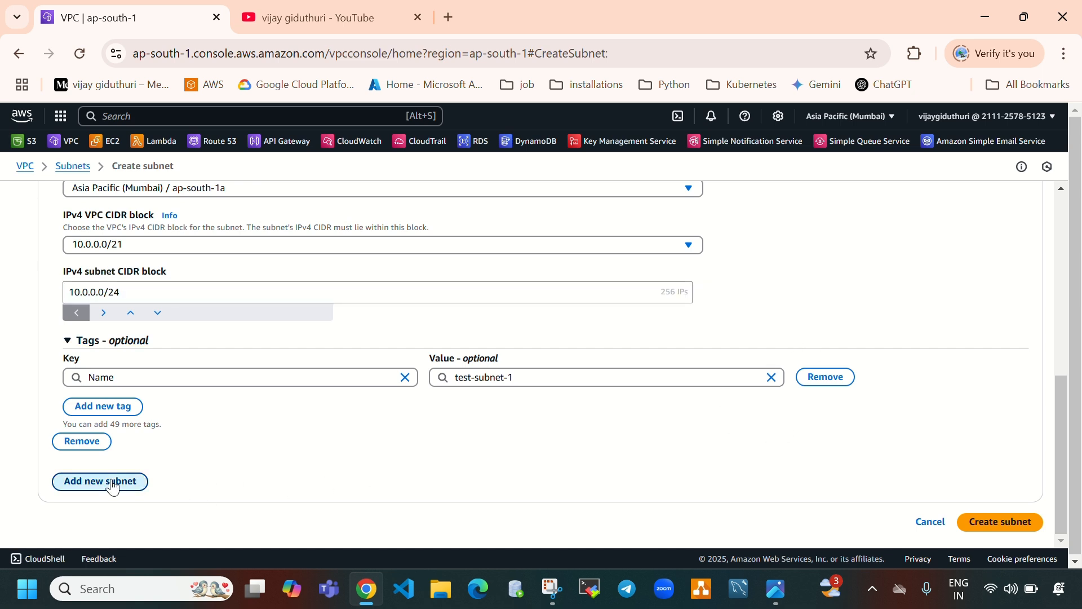
scroll(423, 428, "down", 2)
scroll(427, 429, "up", 5)
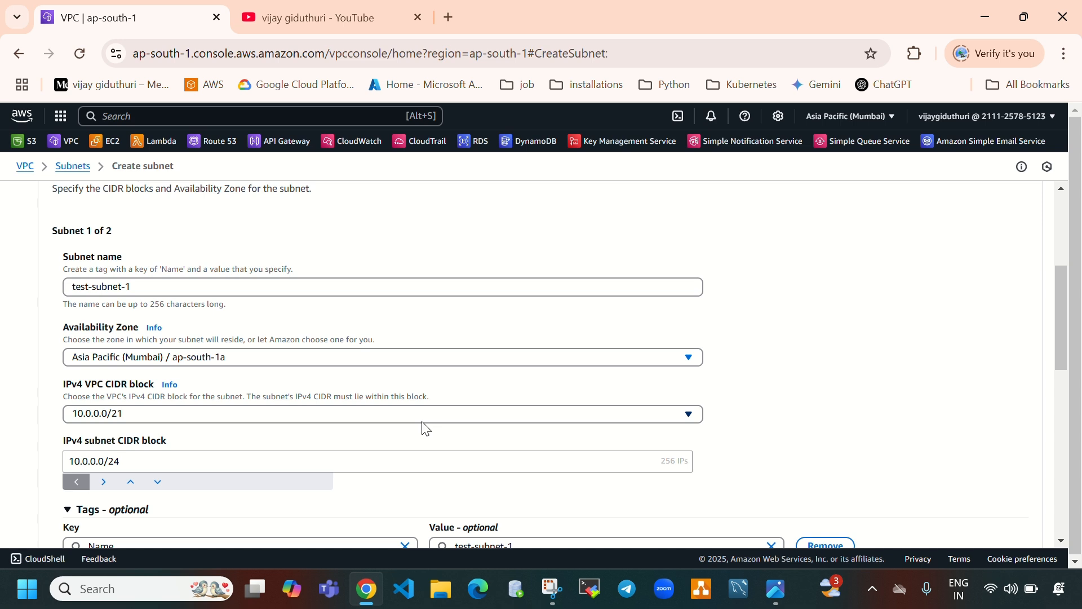
scroll(430, 422, "down", 6)
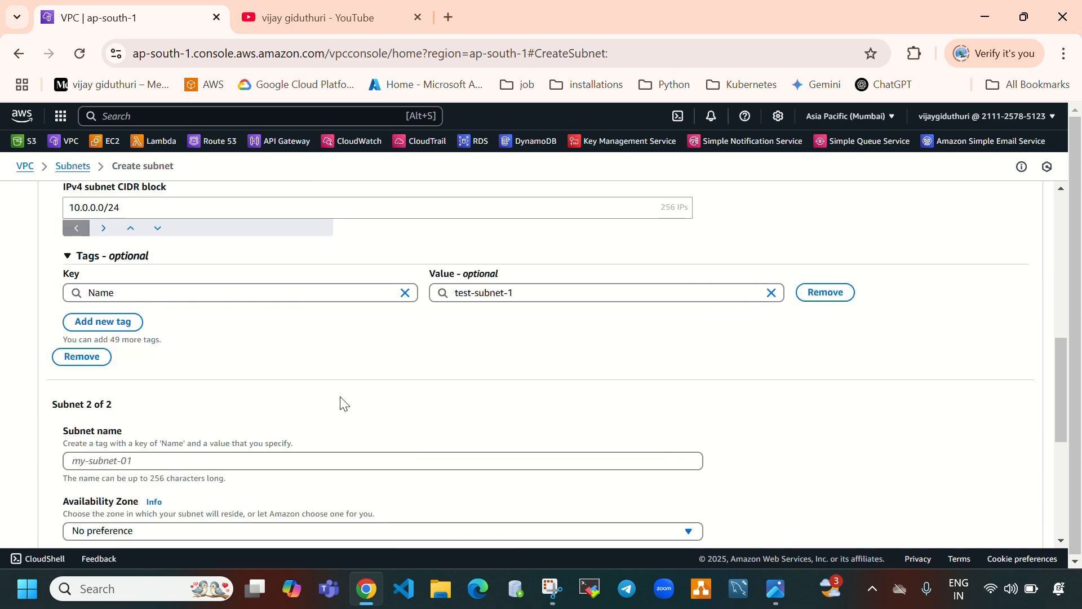
left_click(294, 376)
type("test-subnet-")
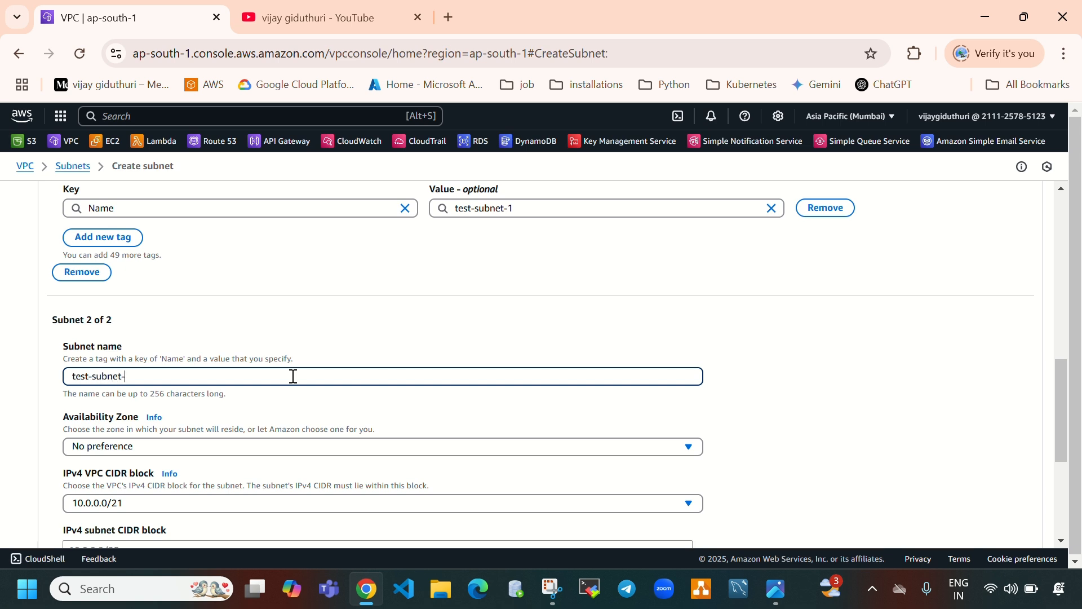
type("2")
scroll(133, 337, "down", 1)
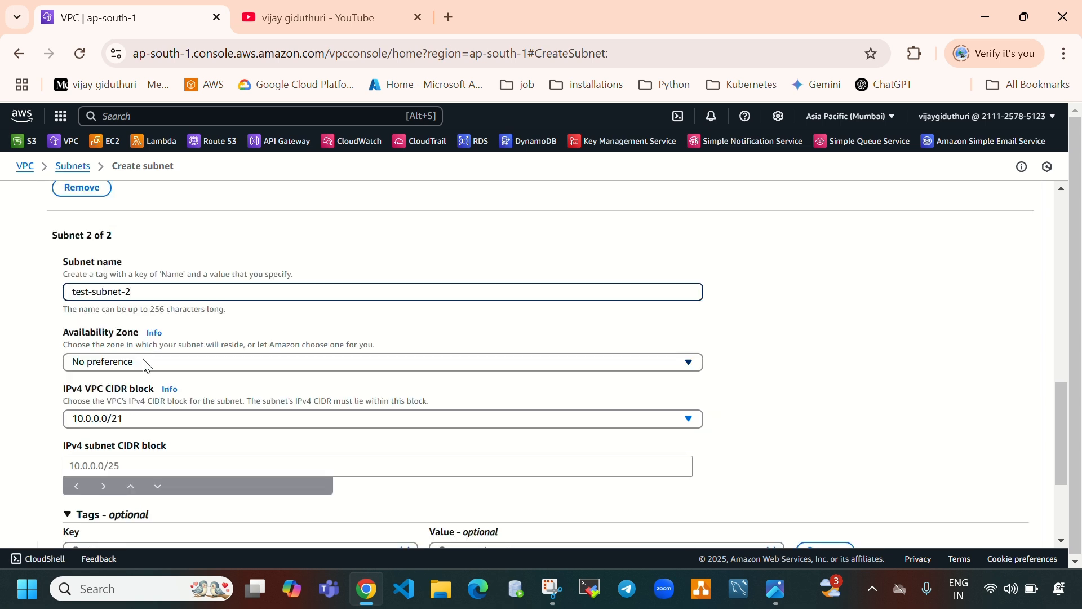
left_click(144, 362)
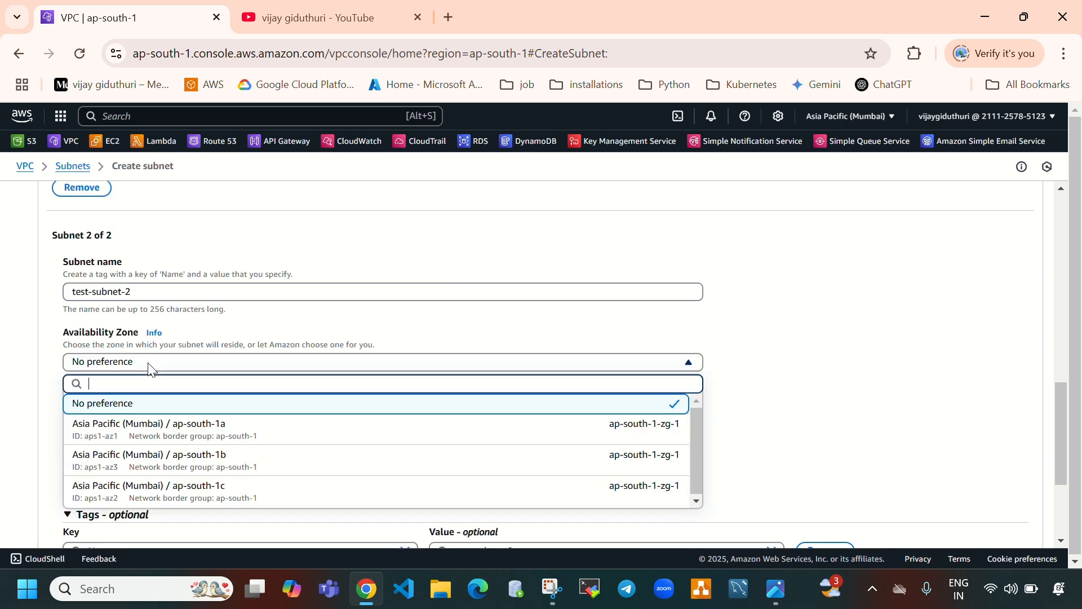
left_click(287, 440)
- Set the IPv4 subnet CIDR block of test-subnet-2 to 10.0.1.0/24 and create both subnets
scroll(340, 396, "up", 7)
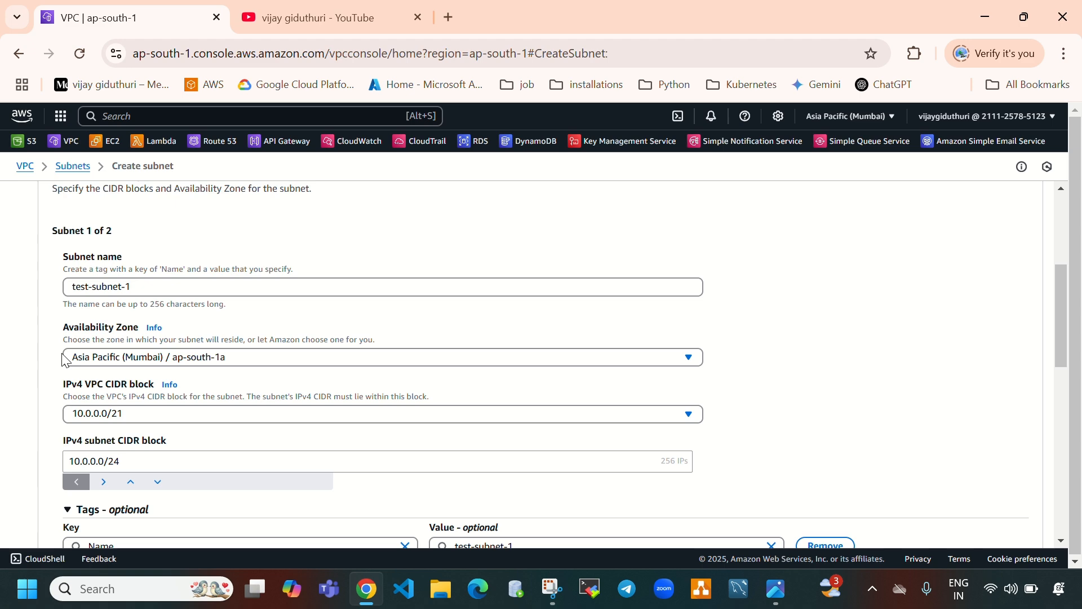
scroll(336, 355, "down", 9)
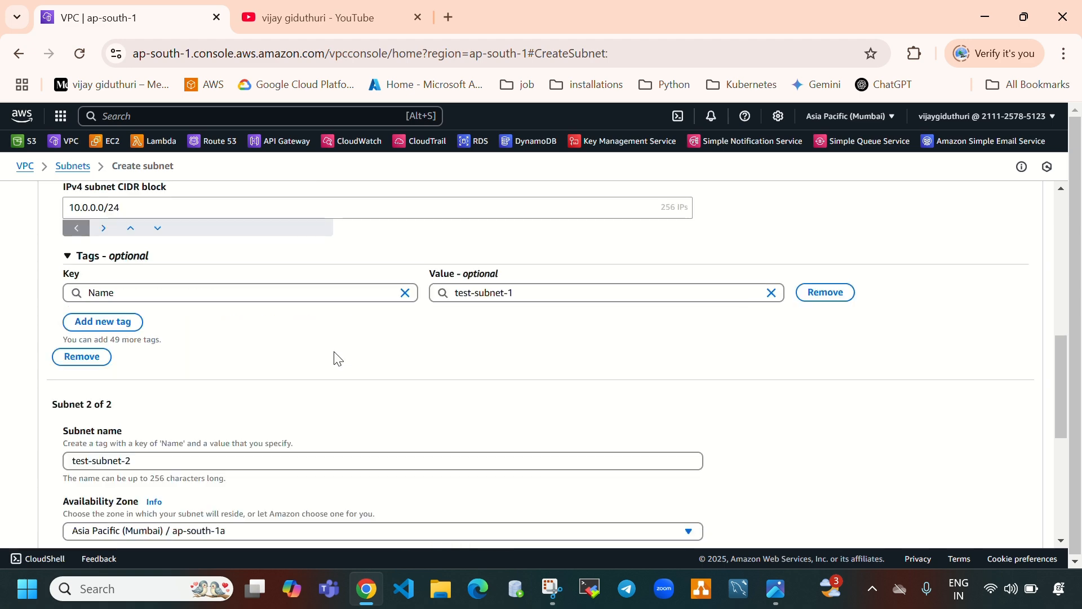
scroll(230, 296, "up", 6)
scroll(230, 292, "up", 1)
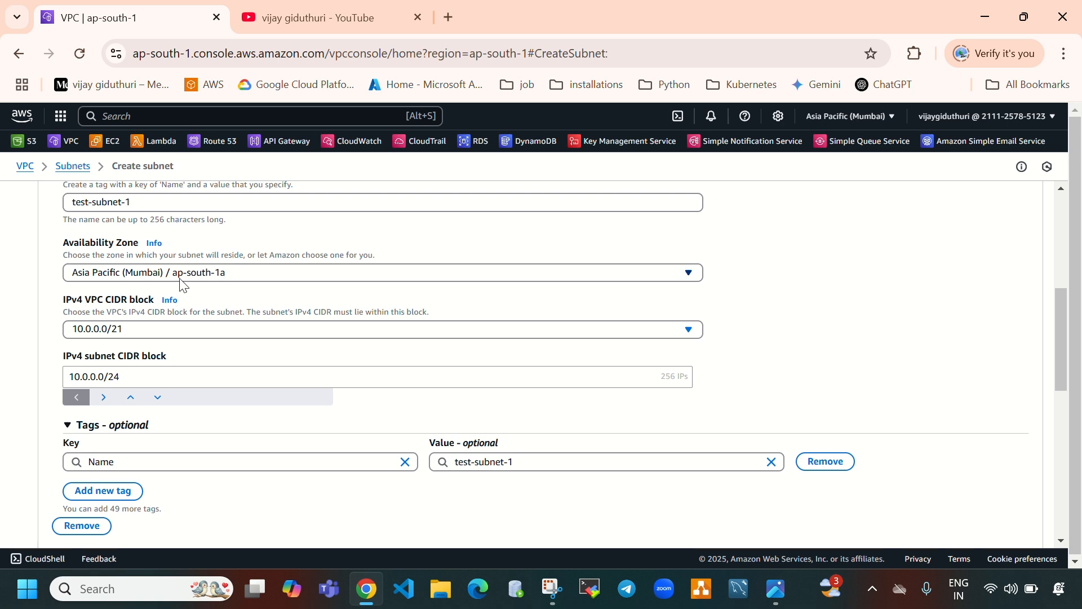
scroll(189, 286, "down", 6)
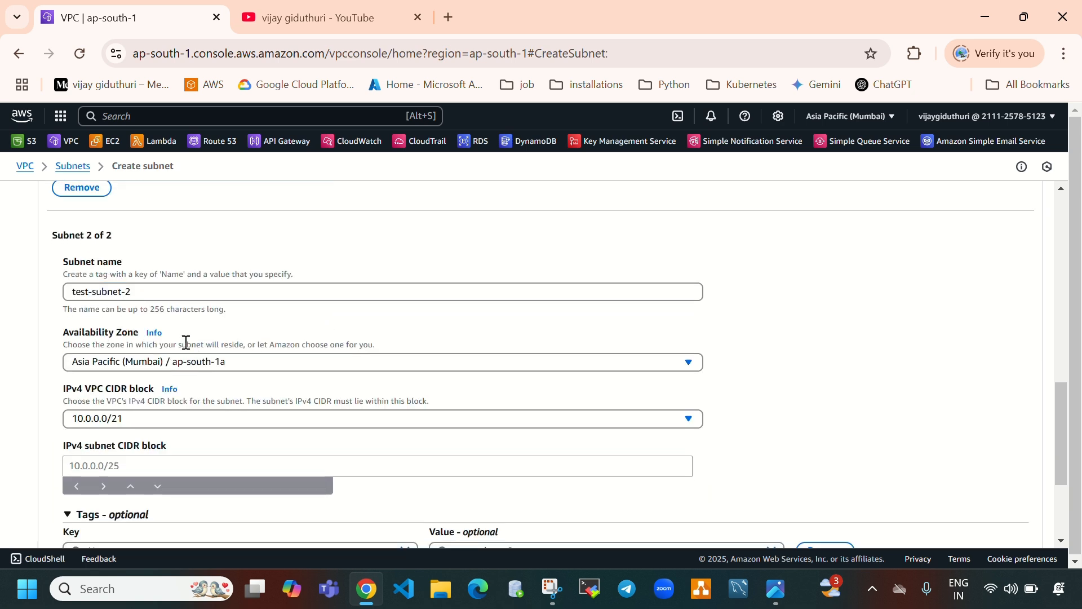
scroll(220, 387, "down", 2)
left_click(209, 380)
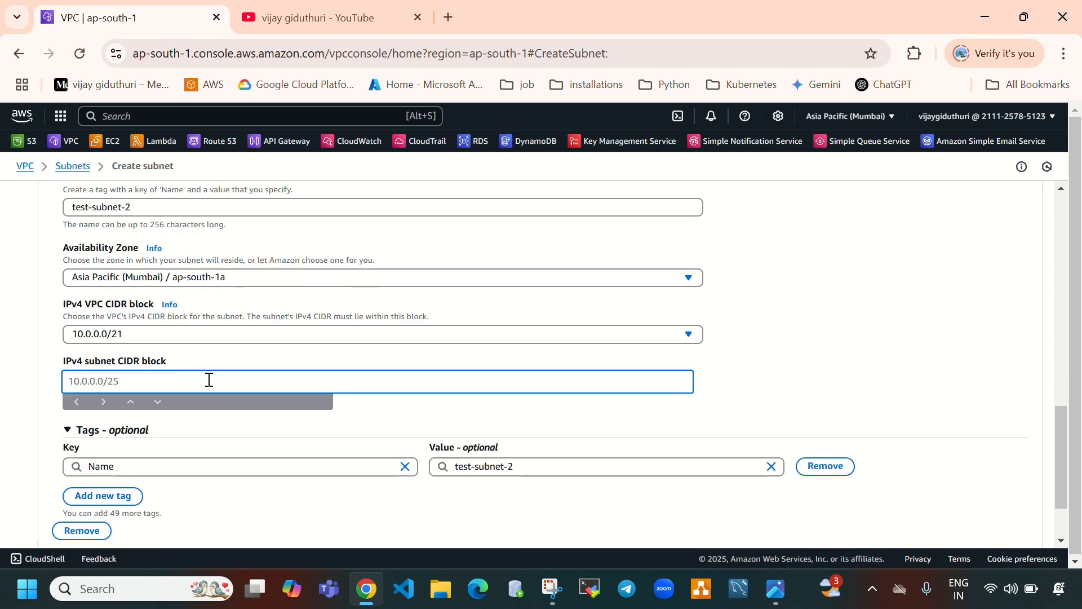
type("10.0.1.0/")
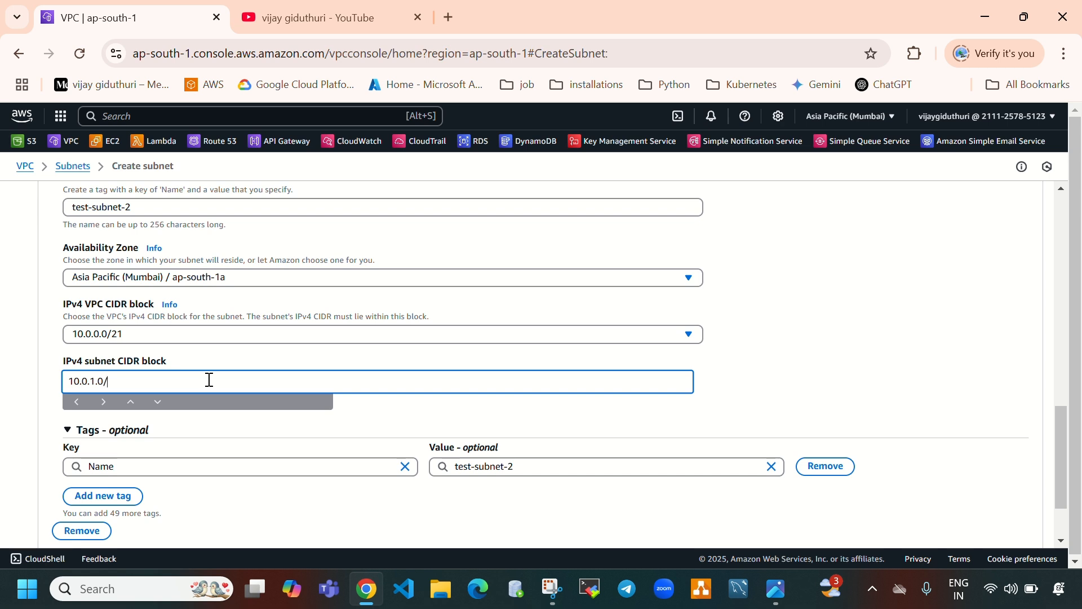
type("24")
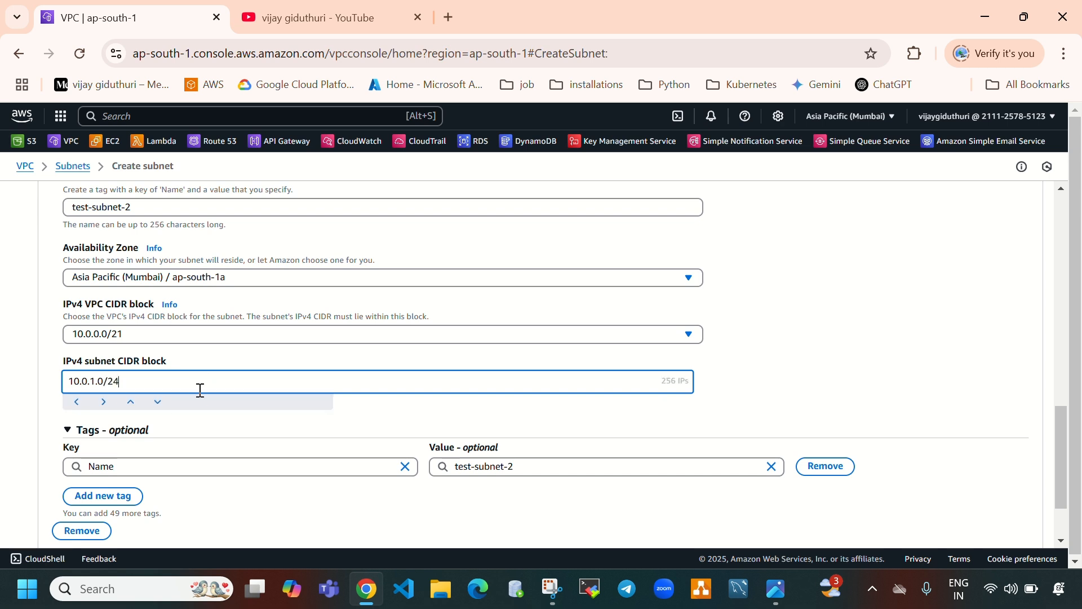
scroll(539, 394, "down", 2)
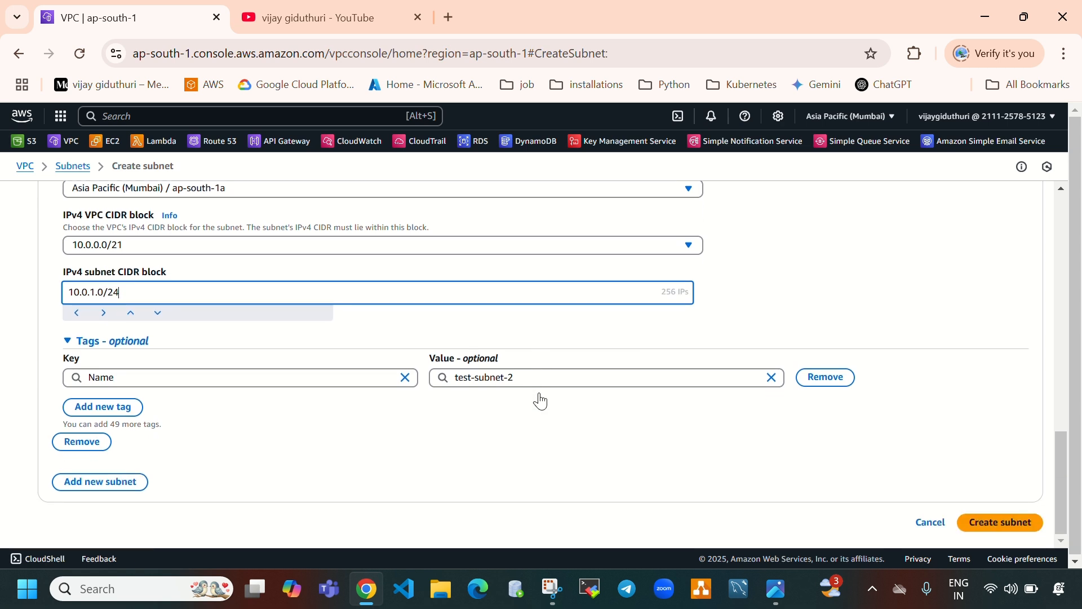
left_click(994, 522)
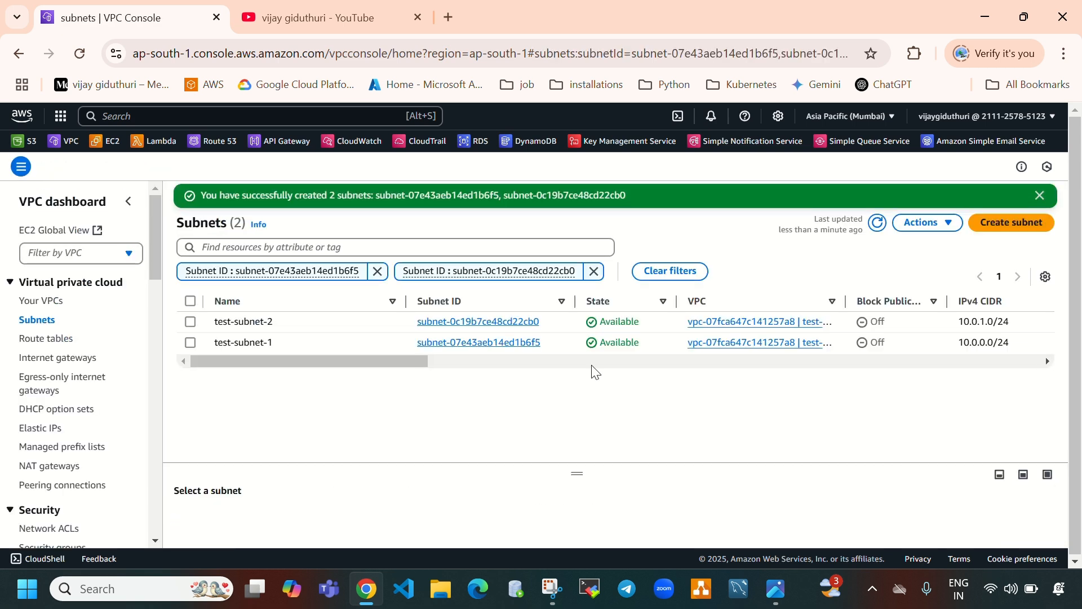
- Enable auto-assign public IPv4 address in the settings of test-subnet-1 and save the change
left_click(190, 343)
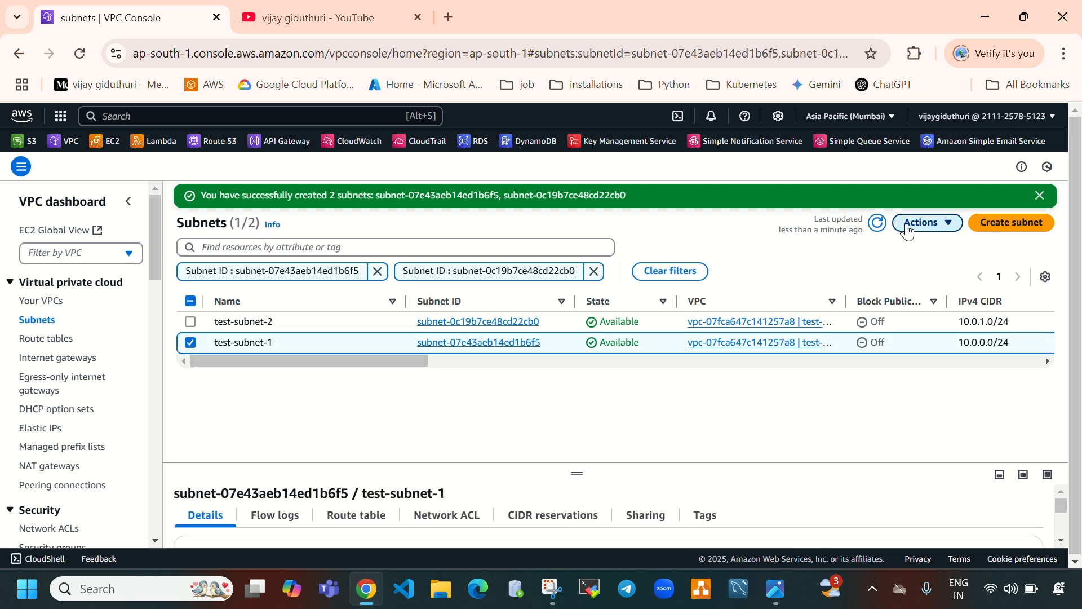
left_click(924, 222)
left_click(889, 284)
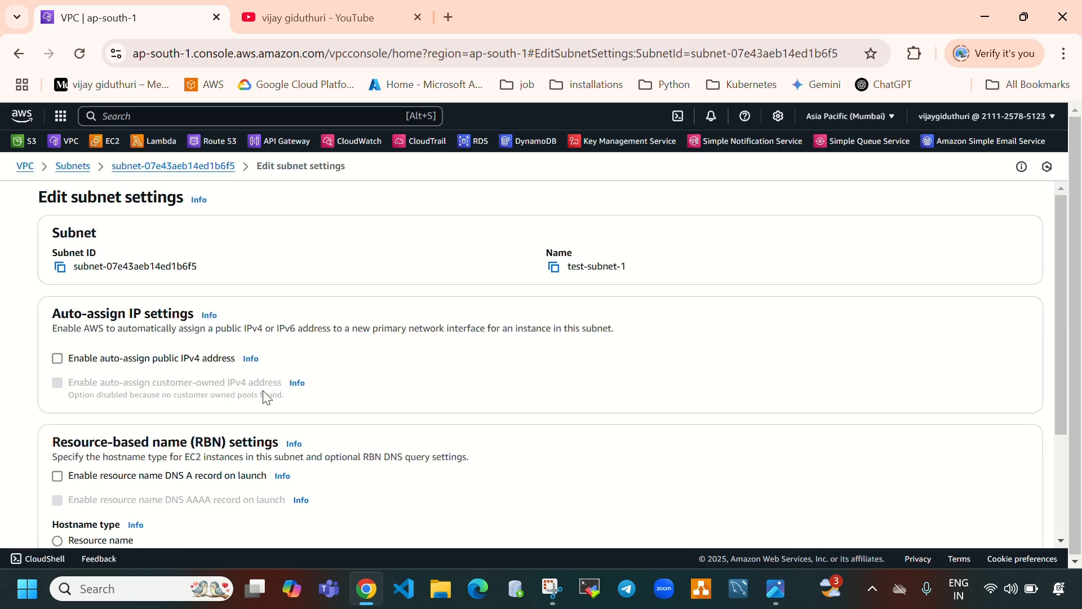
left_click(57, 357)
scroll(509, 410, "down", 3)
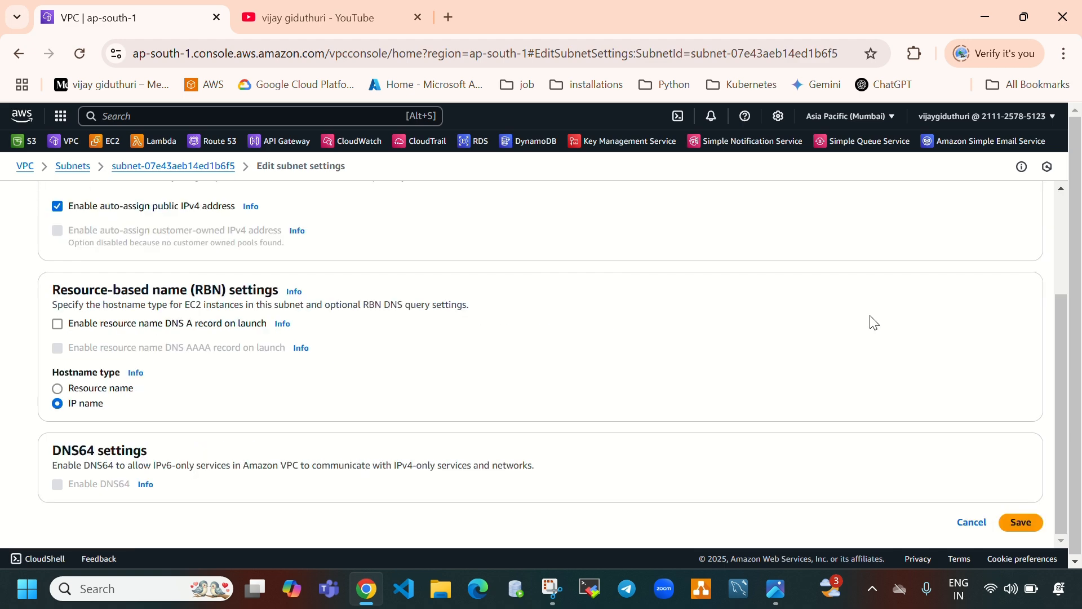
left_click(1011, 530)
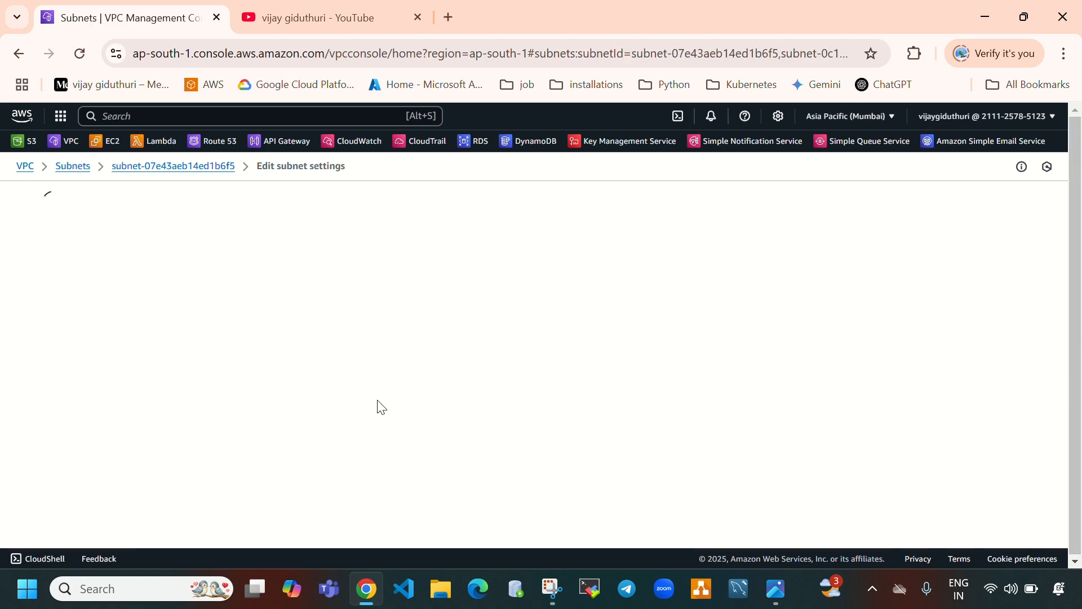
- Enable auto-assign public IPv4 address for test-subnet-2 instead of test-subnet-1 being selected, and save its subnet settings
left_click(190, 356)
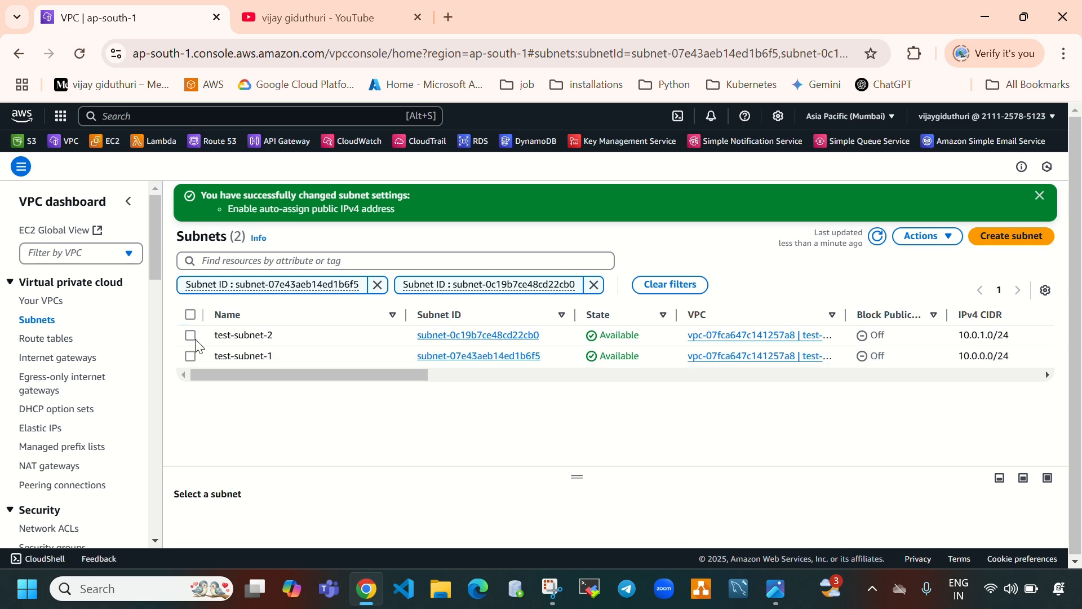
left_click(190, 334)
left_click(930, 236)
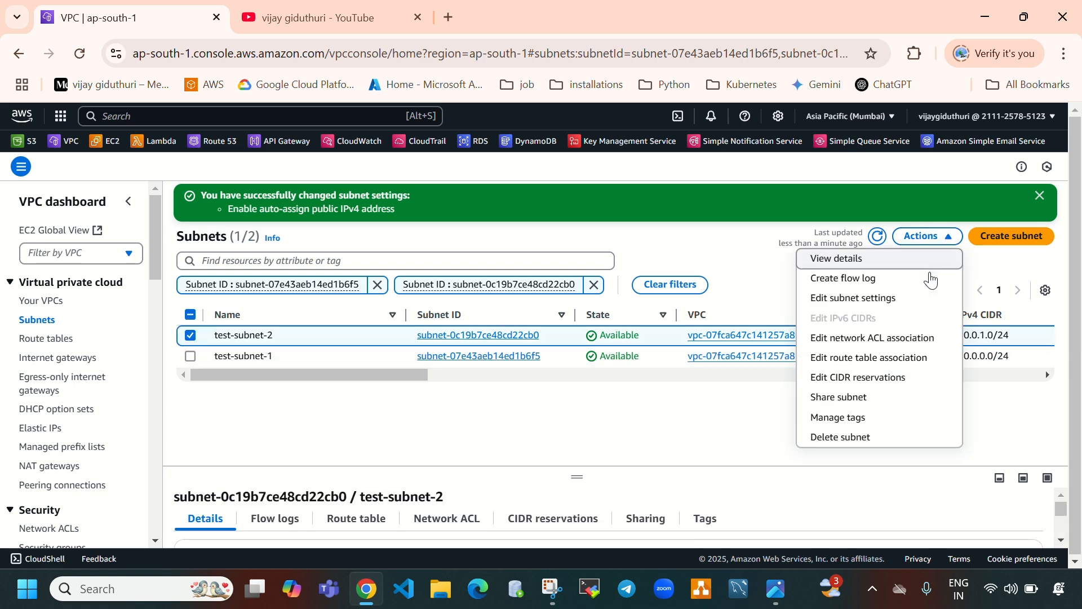
left_click(893, 305)
left_click(58, 359)
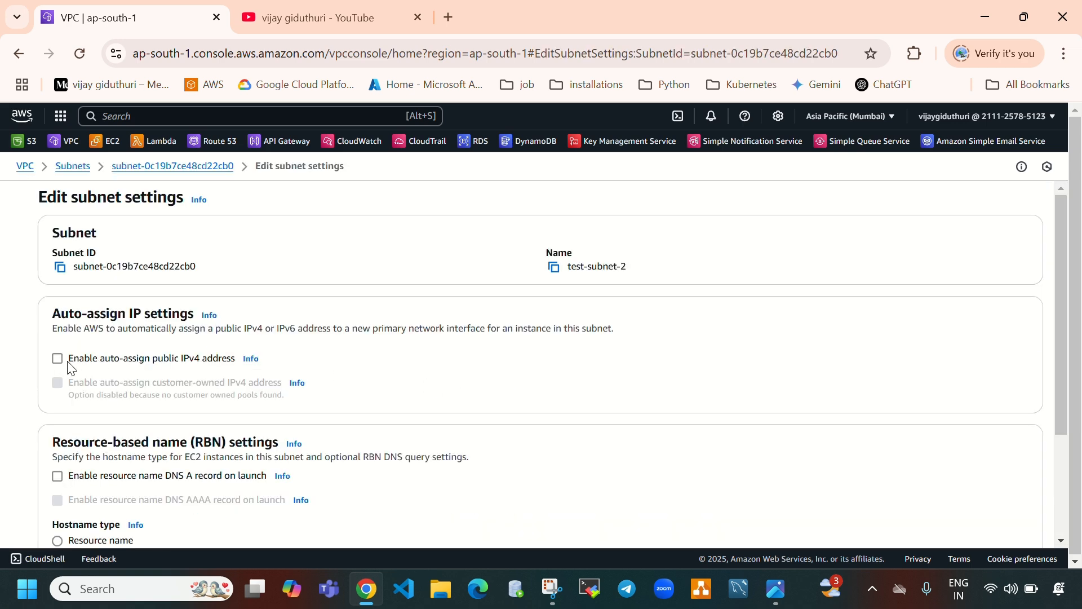
scroll(959, 415, "down", 3)
left_click(1022, 520)
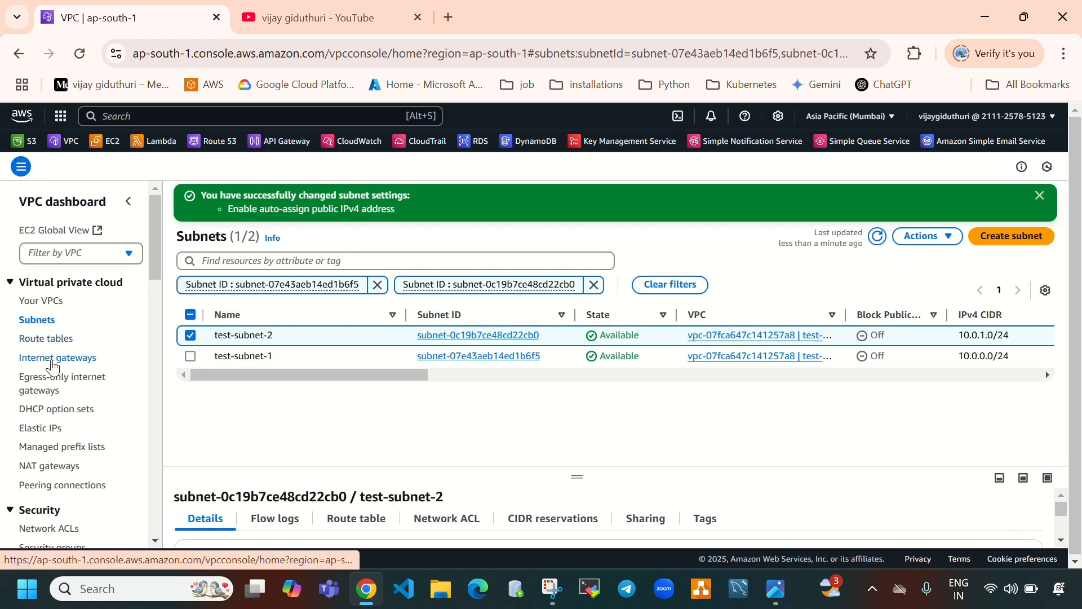
- Create an internet gateway with the name tag test-igw
left_click(52, 362)
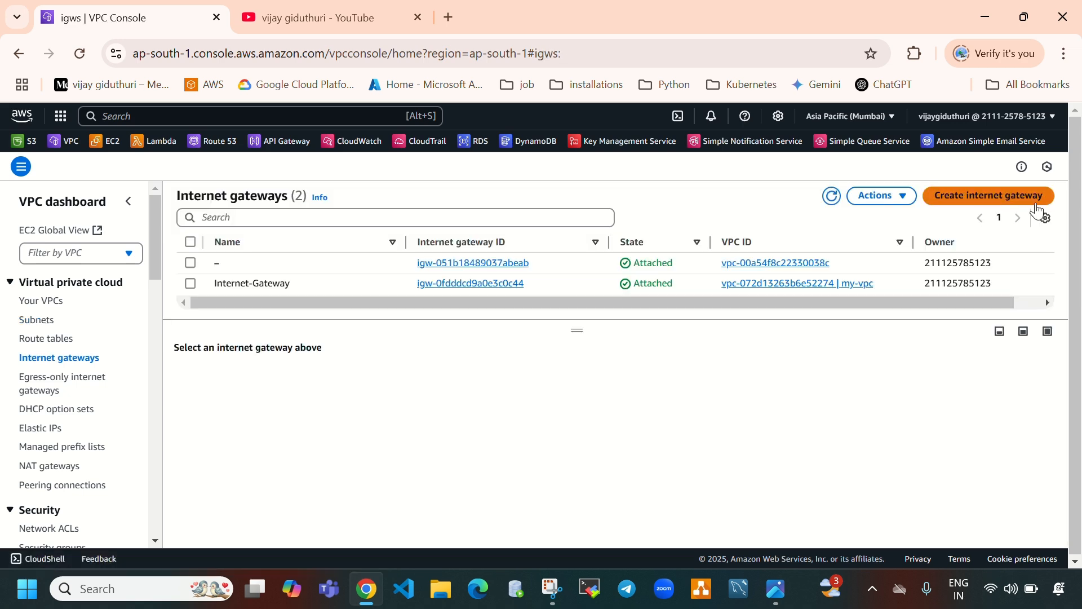
left_click(1009, 205)
left_click(191, 295)
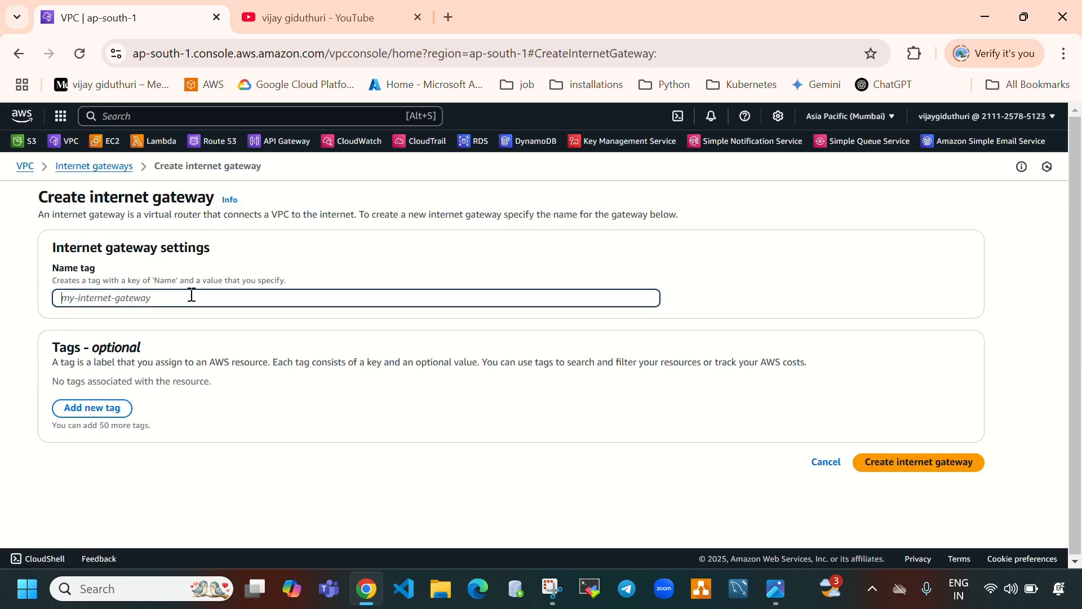
type("test-igw")
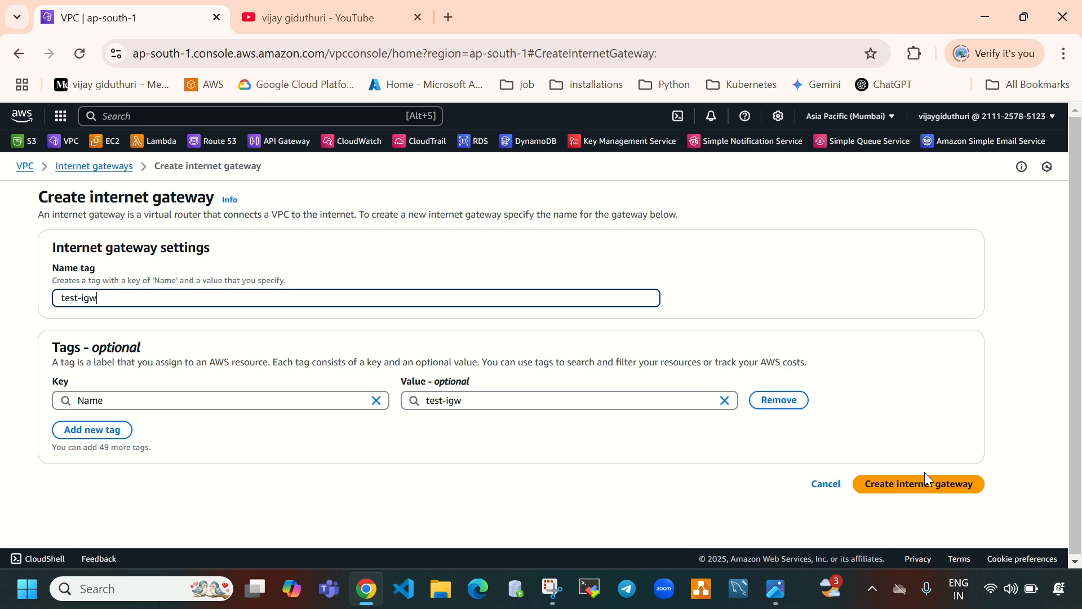
left_click(925, 480)
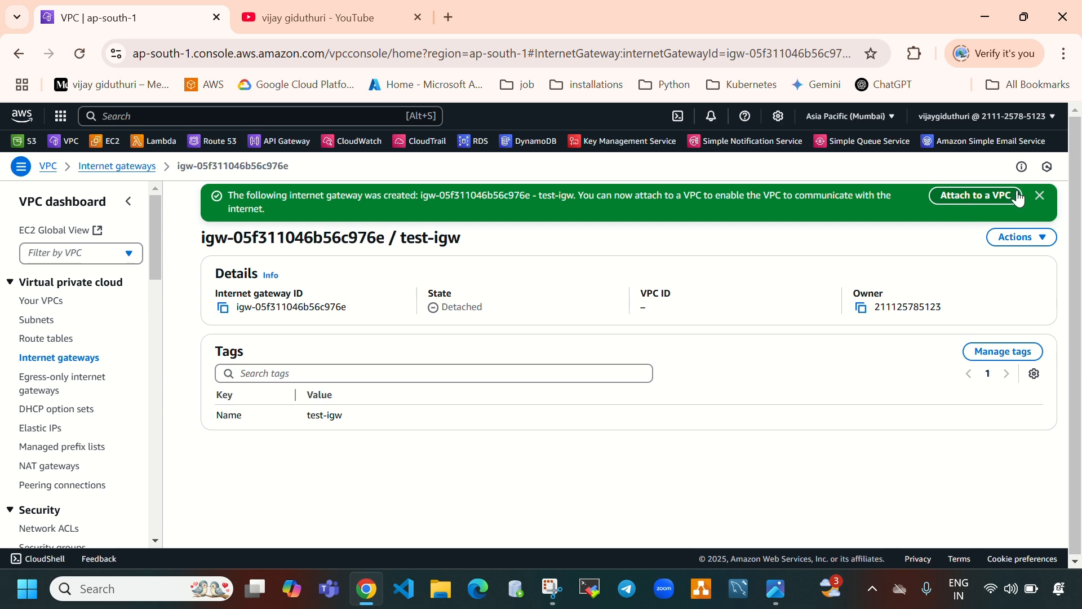
- Attach the internet gateway test-igw to test-vpc
left_click(996, 205)
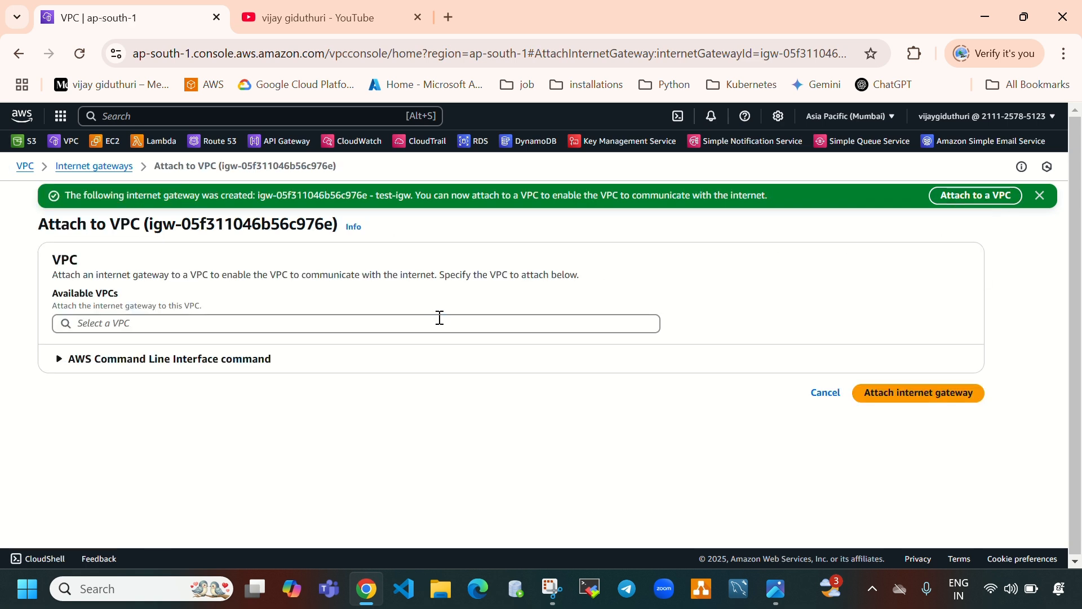
left_click(439, 317)
left_click(206, 346)
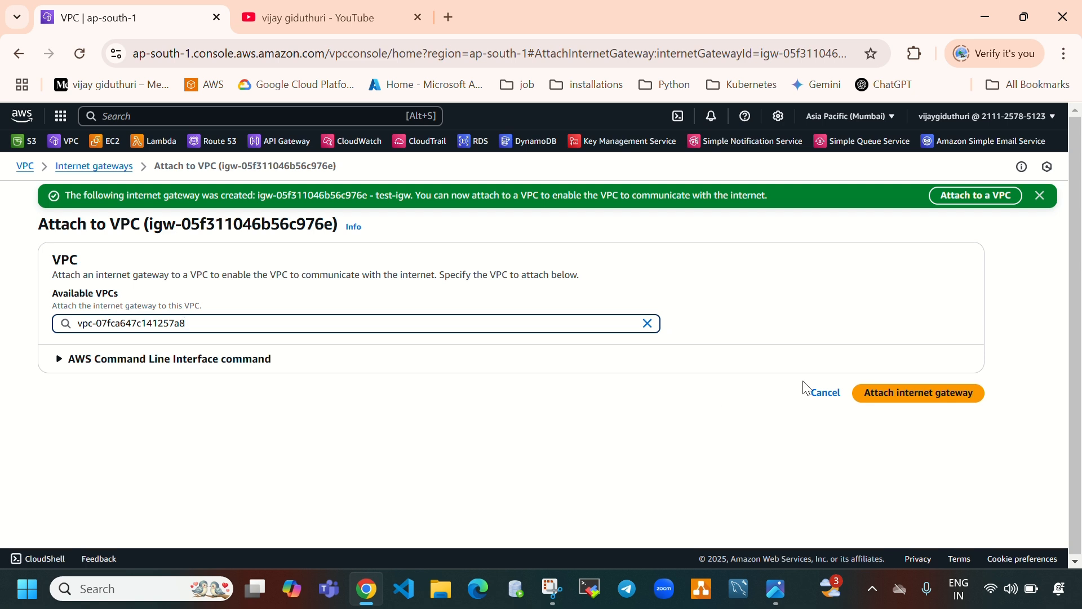
left_click(919, 394)
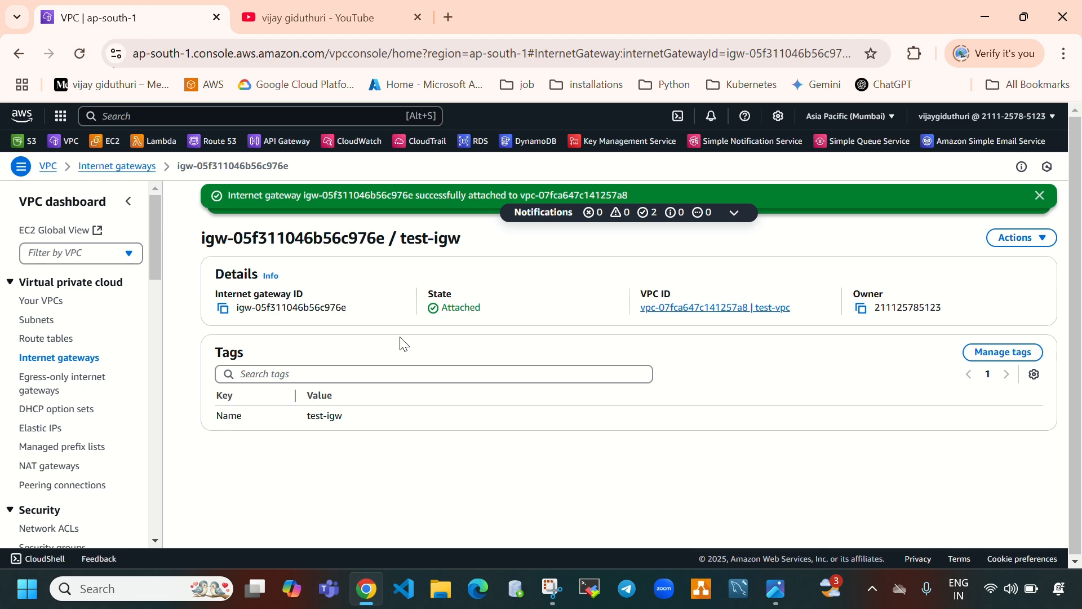
- Refresh the route table list and create a route table named test-RT in test-vpc
left_click(48, 339)
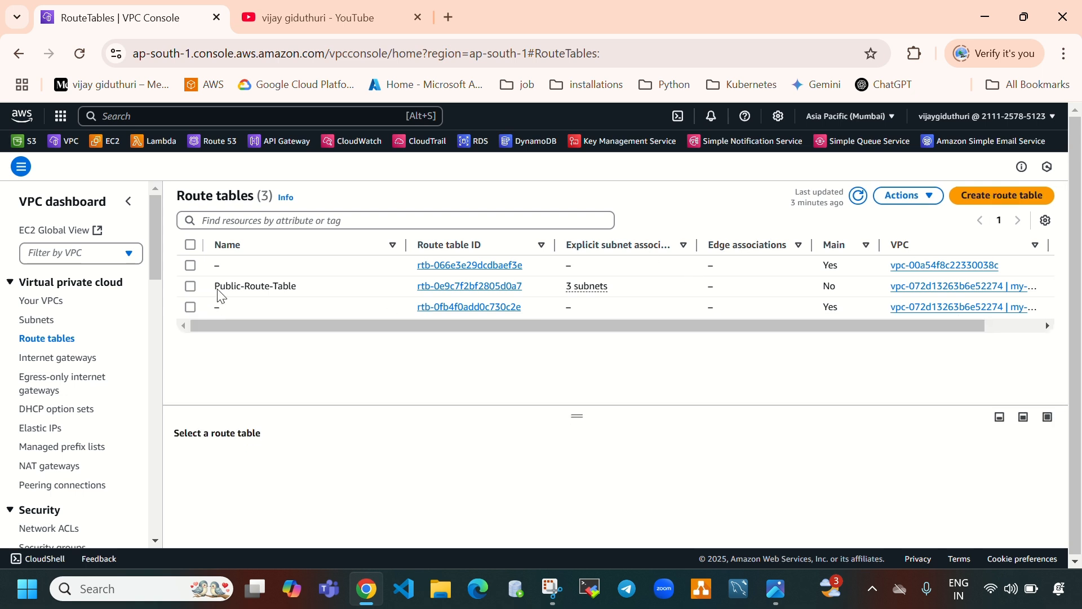
left_click(858, 195)
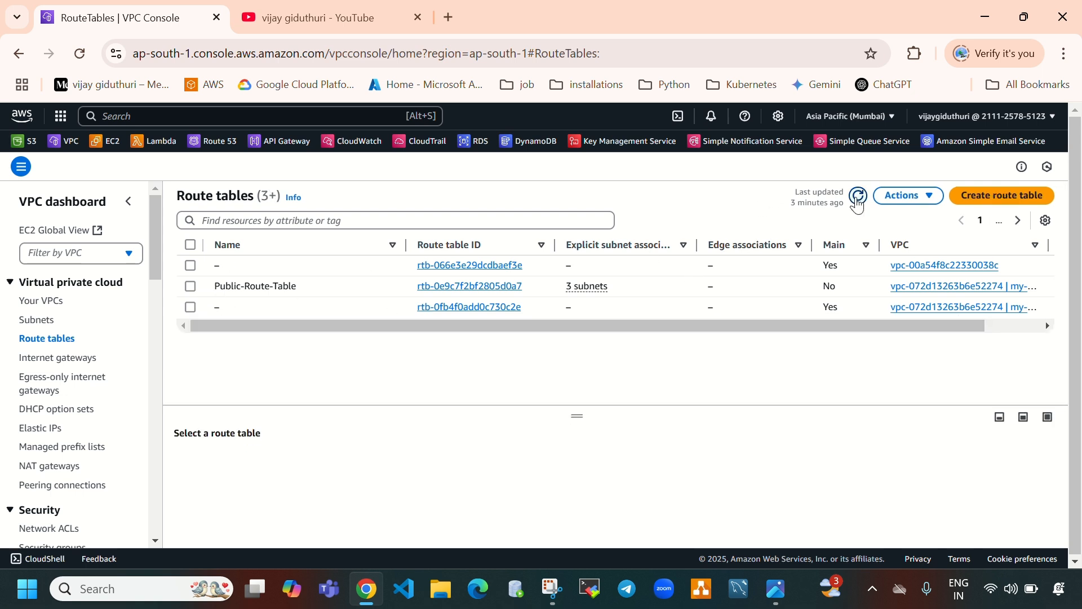
left_click(984, 197)
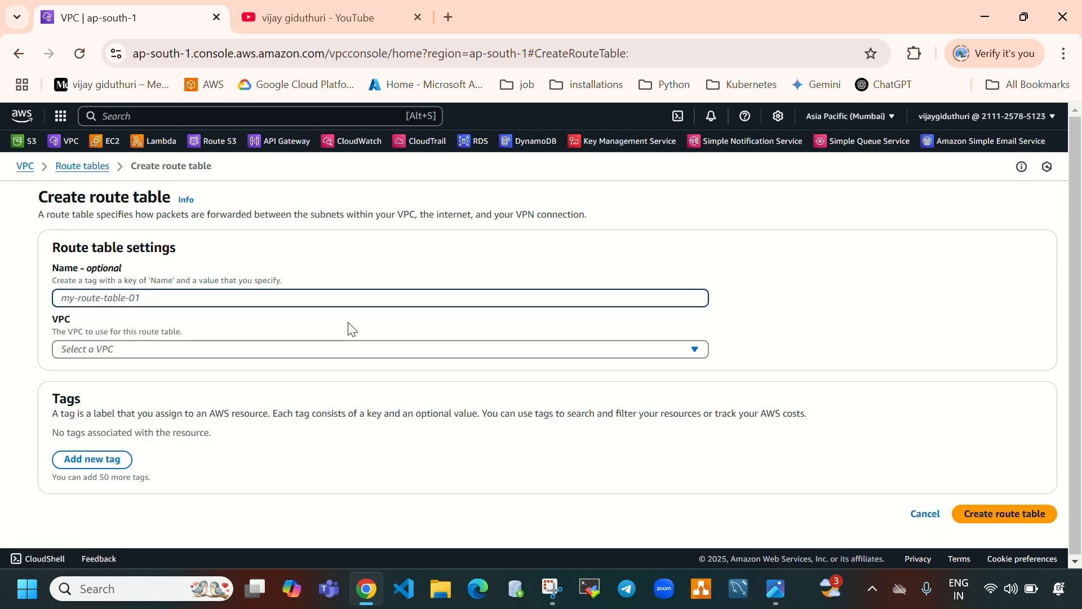
type("test-RT")
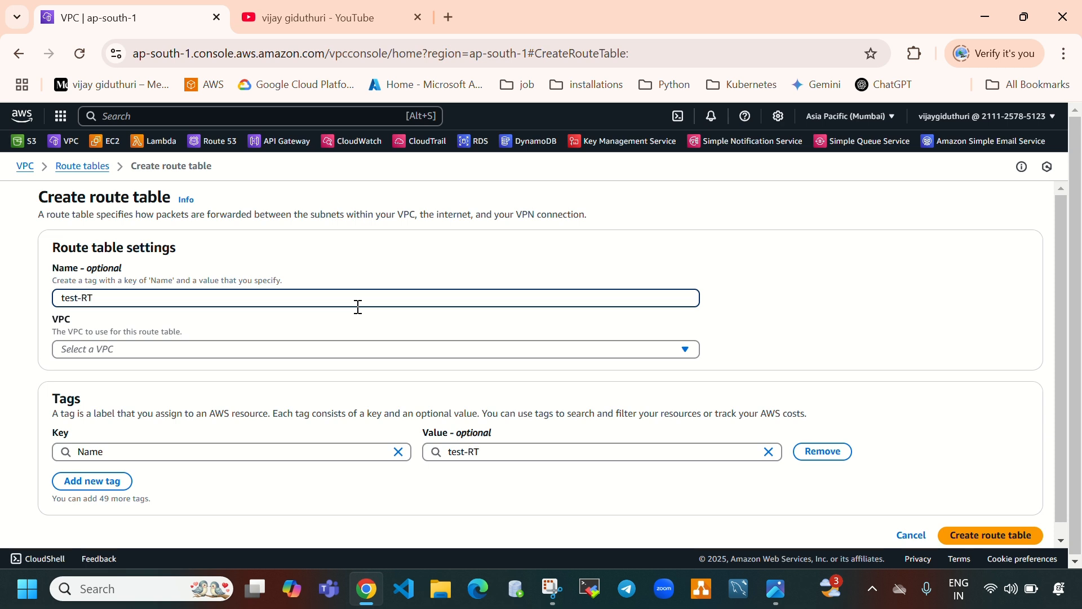
left_click(325, 353)
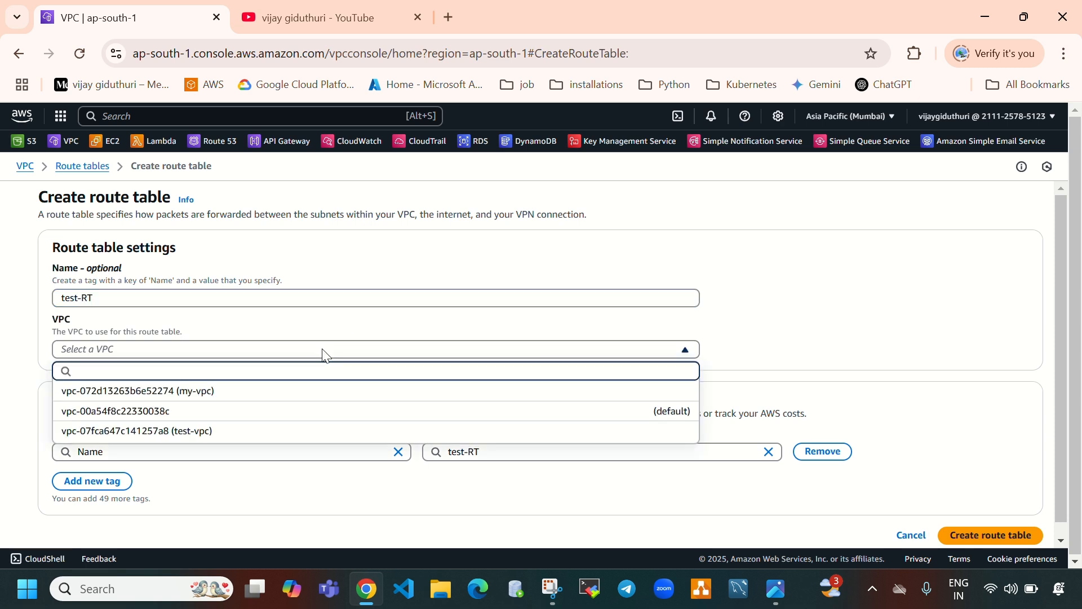
left_click(288, 432)
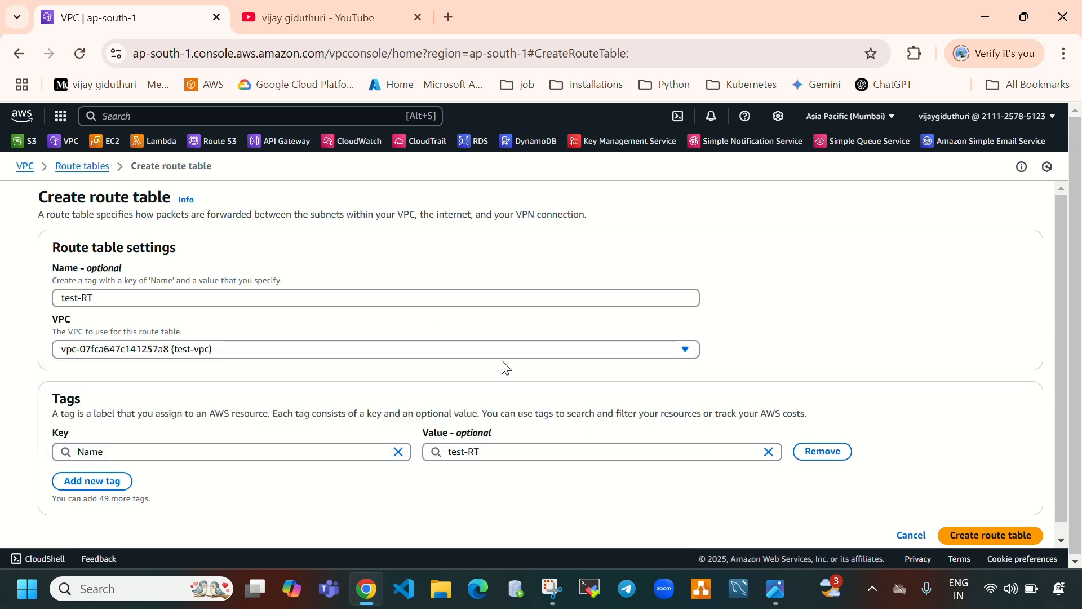
scroll(505, 368, "down", 2)
left_click(970, 522)
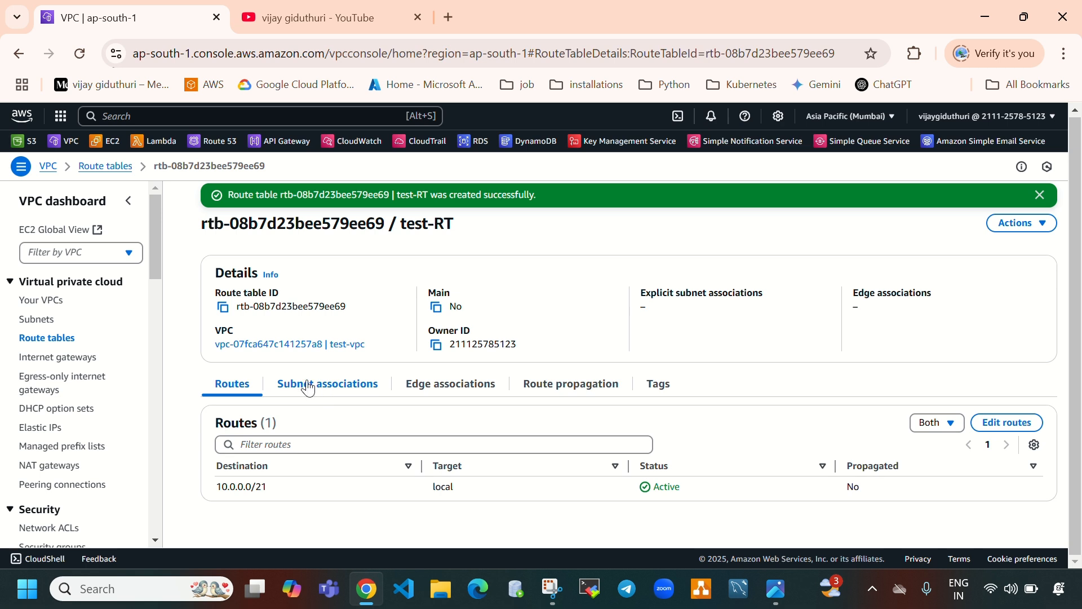
- Associate test-subnet-1 and test-subnet-2 with the test-RT route table, save, and review its explicit subnet associations
left_click_drag(402, 236, 468, 236)
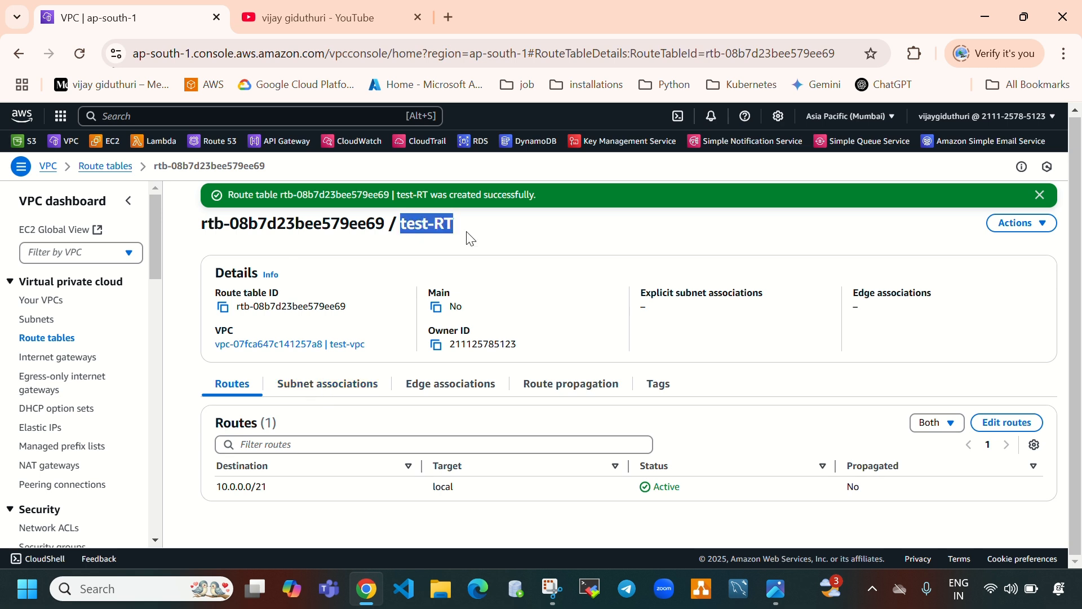
left_click(346, 391)
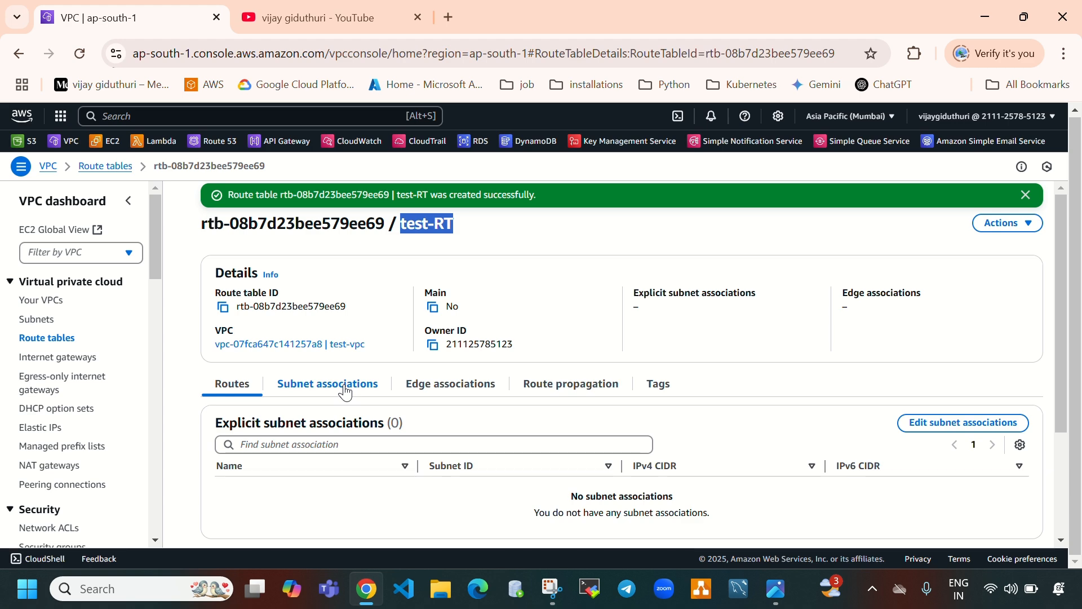
scroll(564, 389, "down", 3)
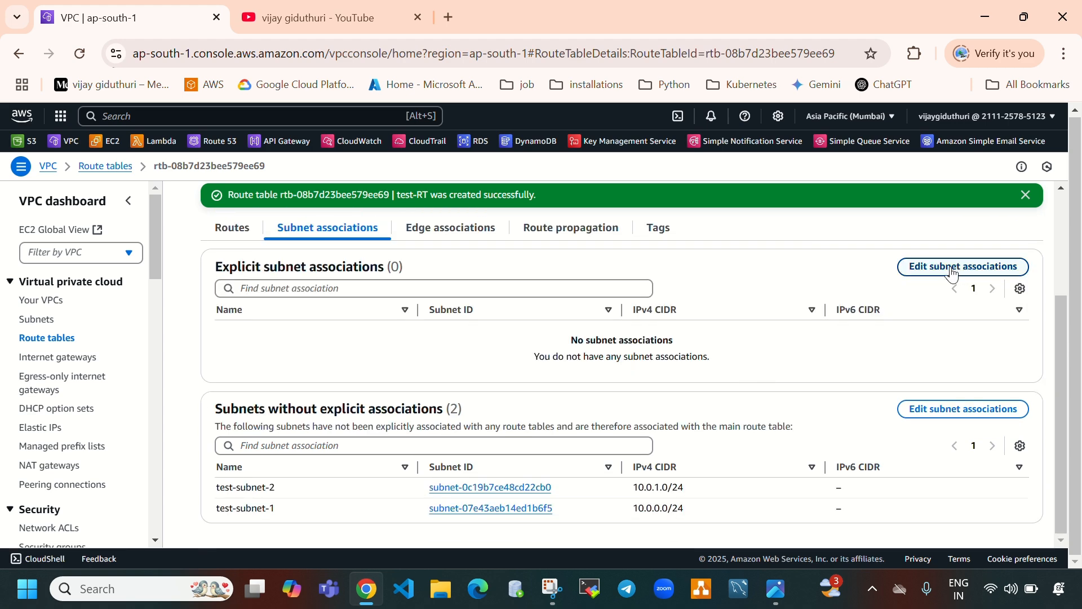
left_click(984, 265)
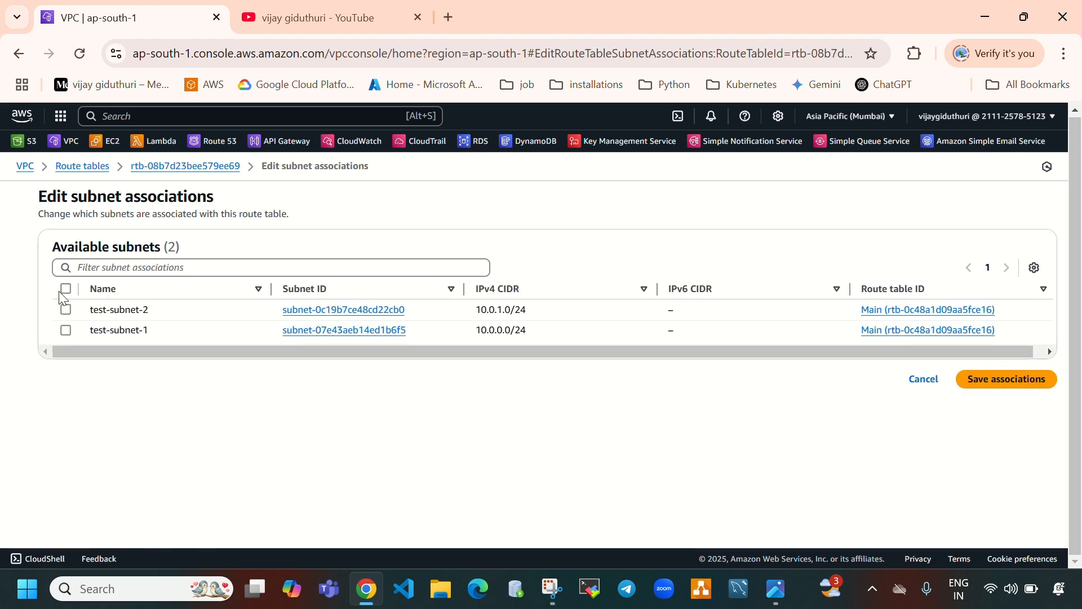
left_click(66, 331)
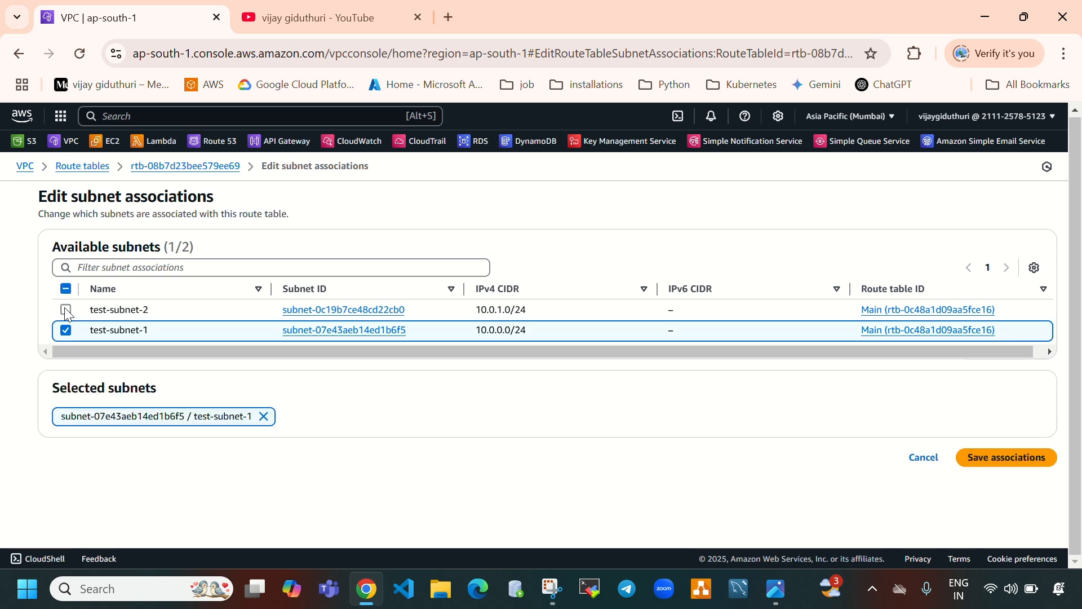
left_click(65, 309)
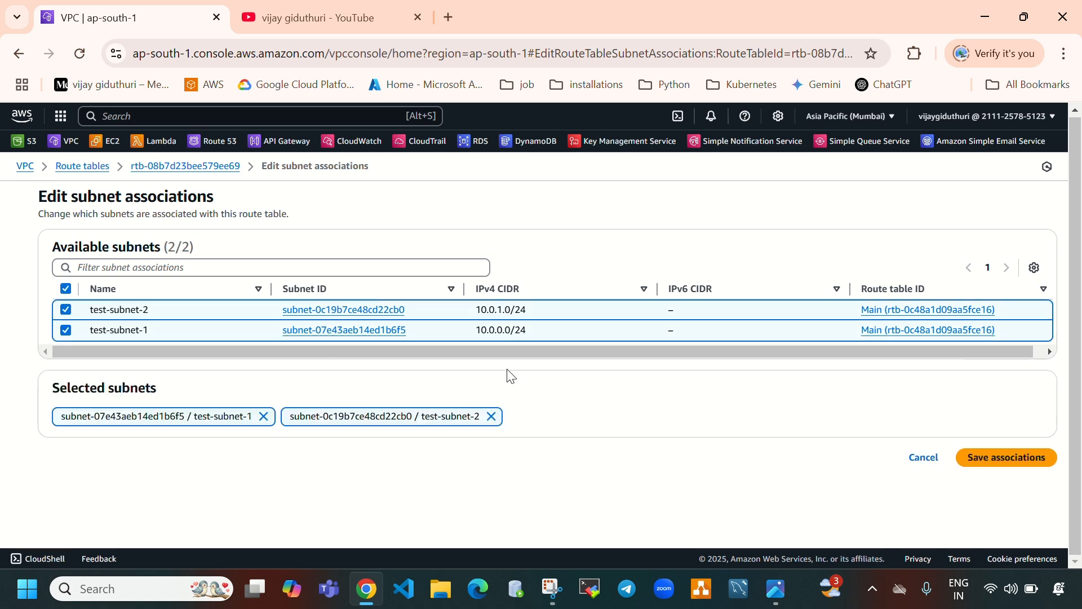
left_click(1030, 467)
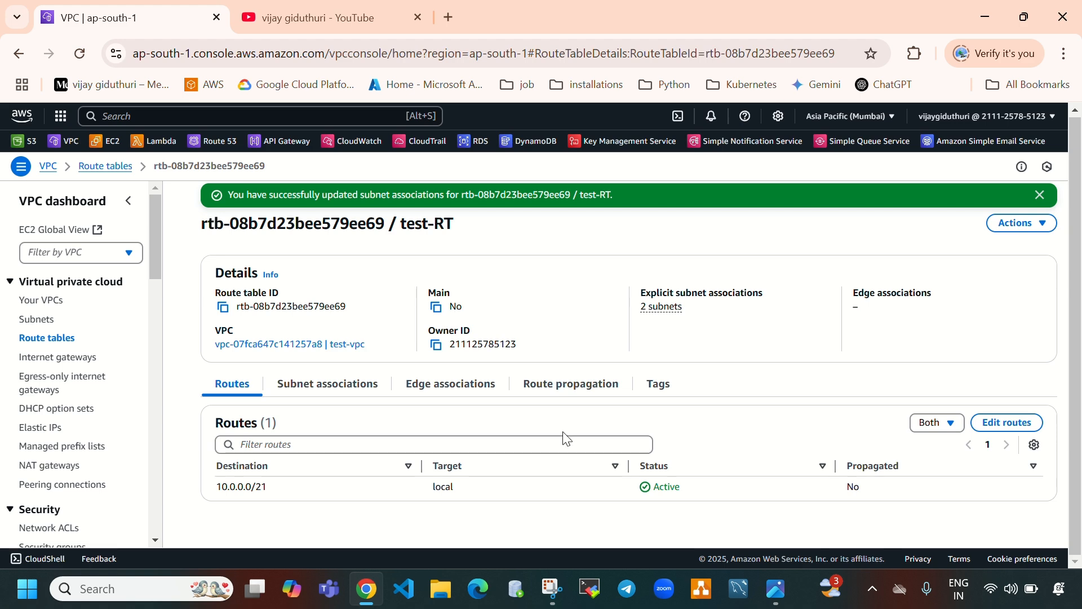
left_click(355, 390)
scroll(627, 446, "down", 3)
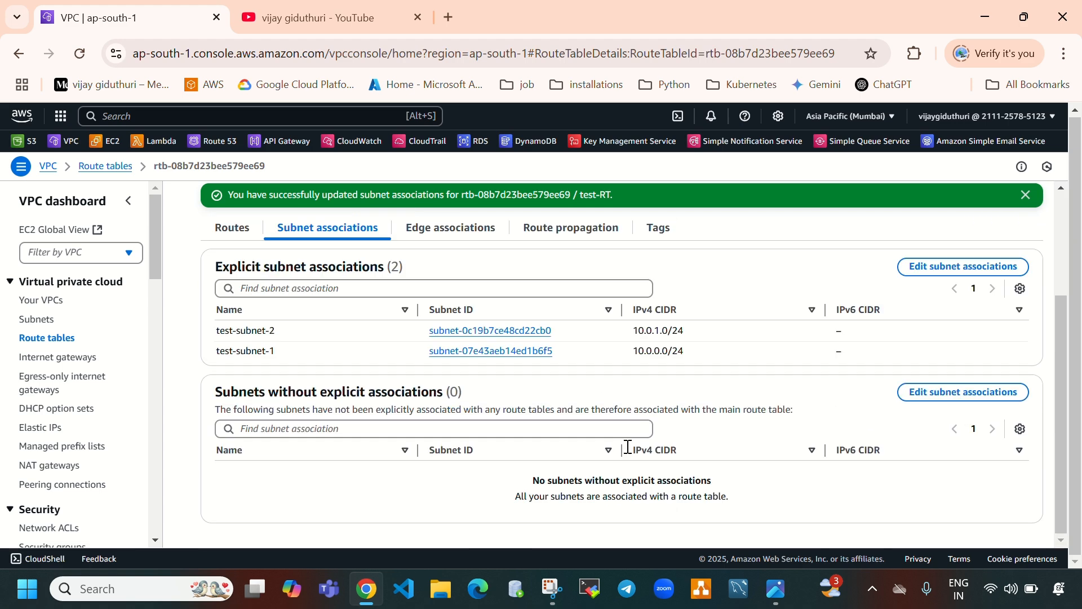
scroll(628, 383, "up", 3)
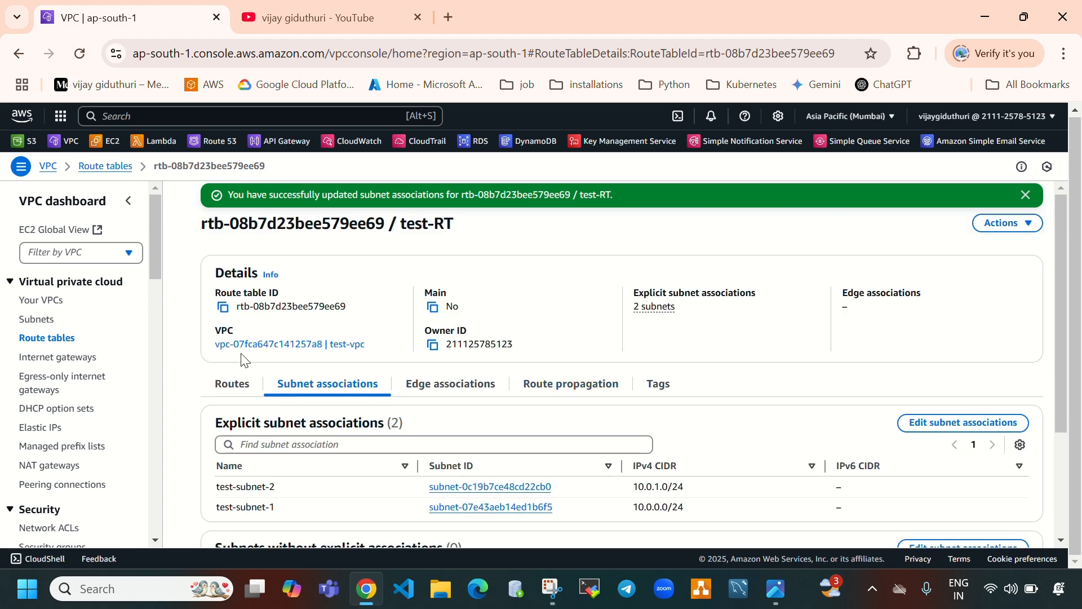
- Add a route to test-RT with destination 0.0.0.0/0 and the internet gateway test-igw as target, and save the changes
left_click(241, 389)
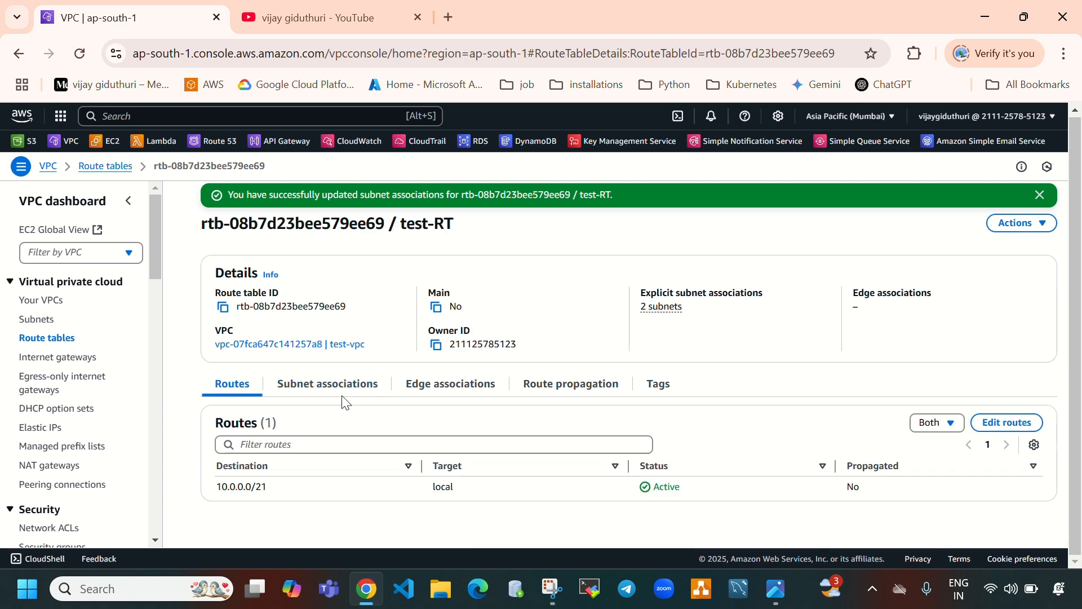
left_click(1001, 428)
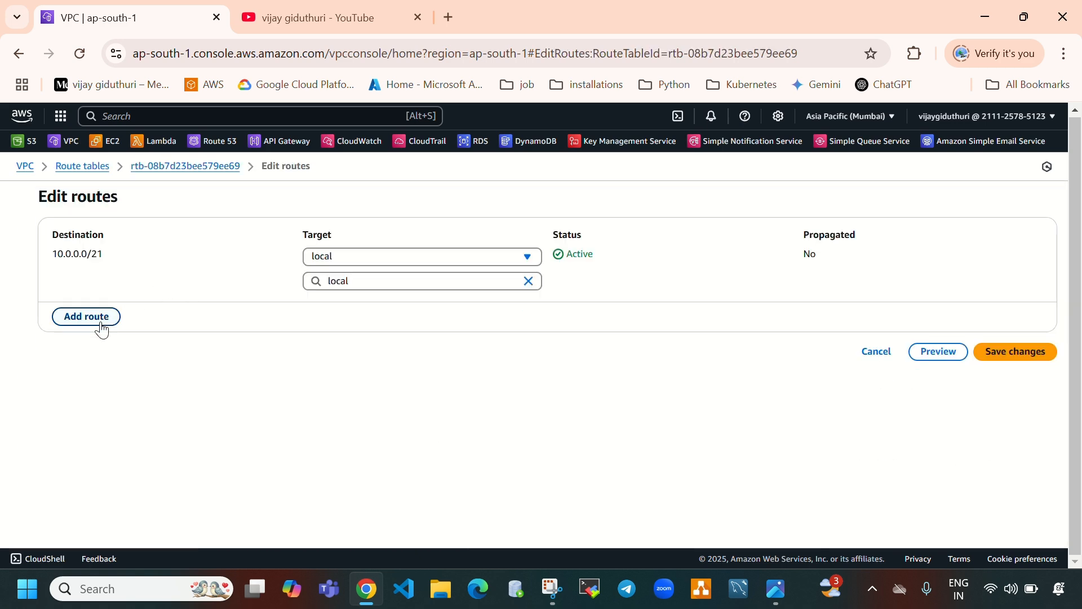
left_click(97, 317)
left_click(225, 308)
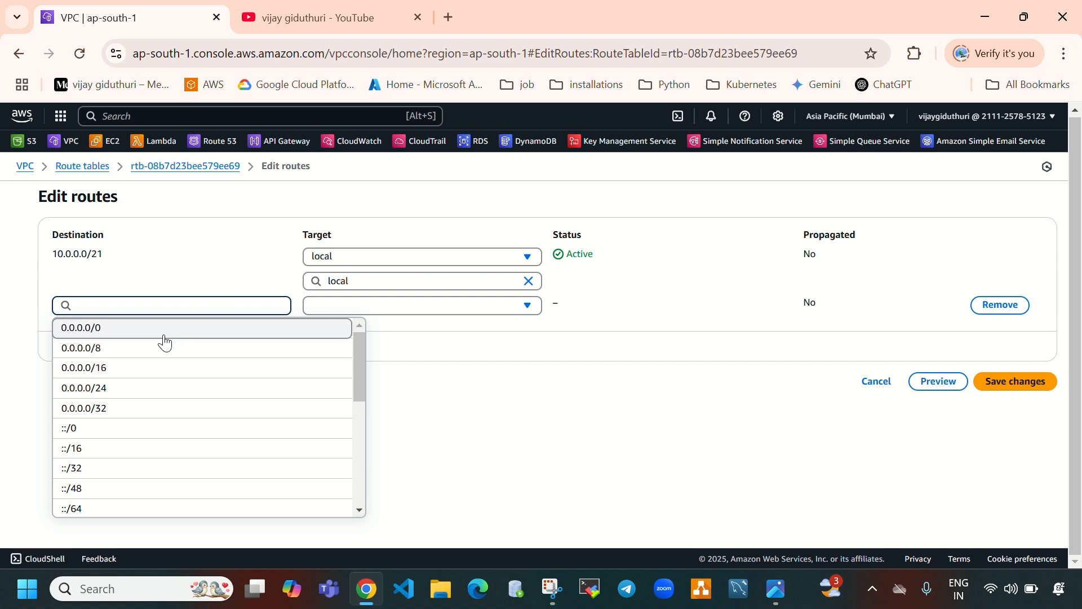
left_click(167, 332)
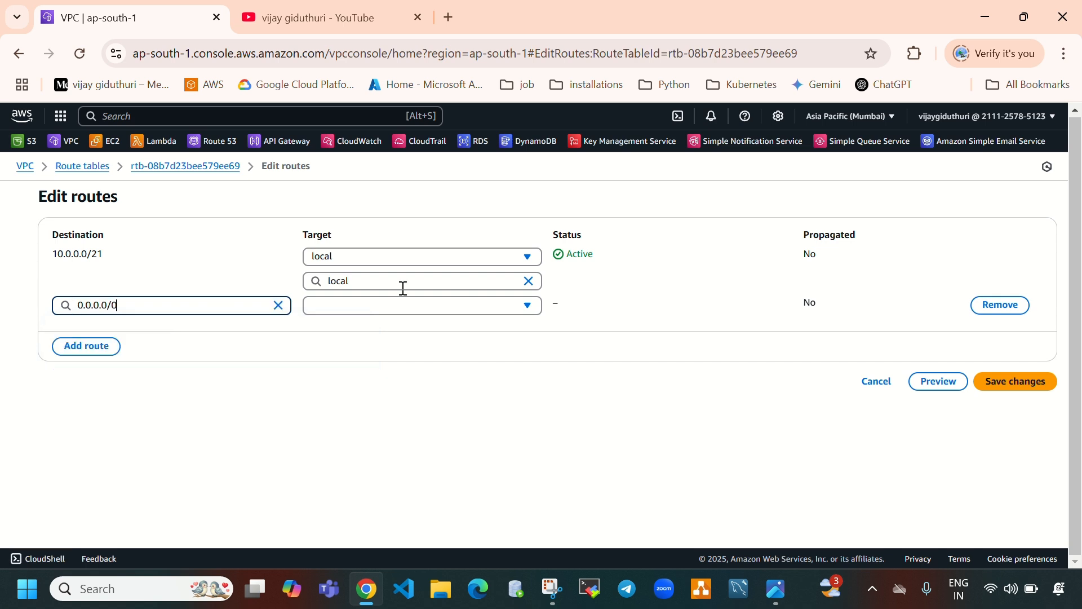
left_click(406, 309)
left_click(404, 409)
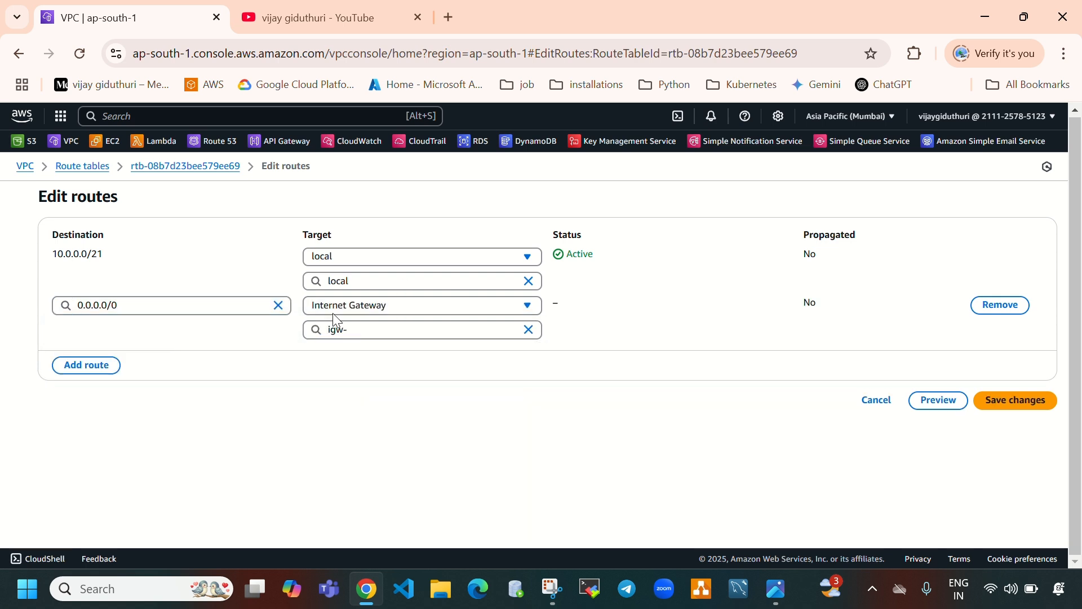
left_click(358, 328)
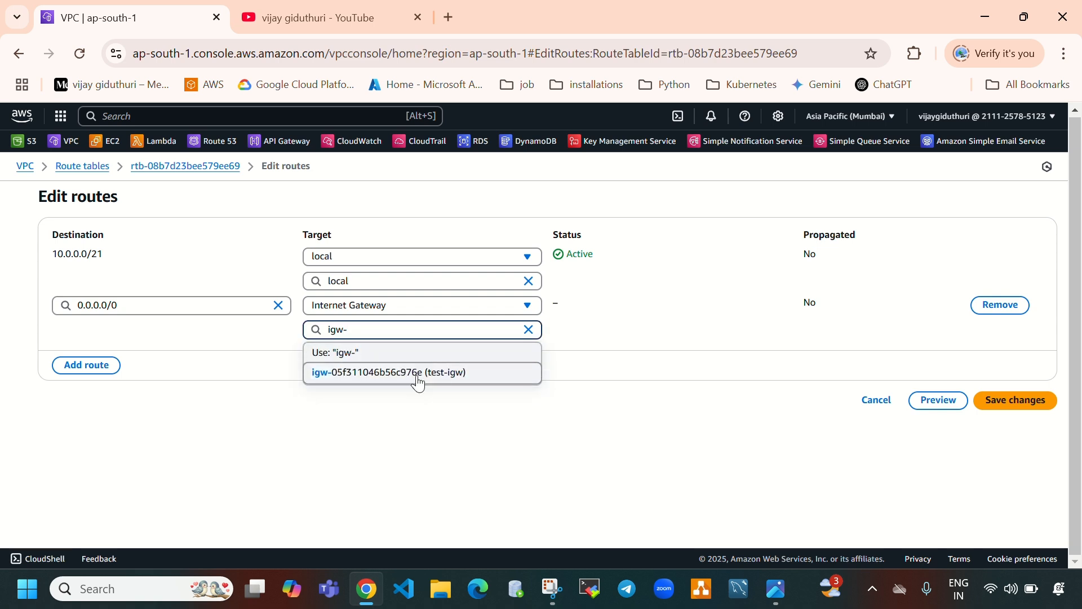
left_click(455, 381)
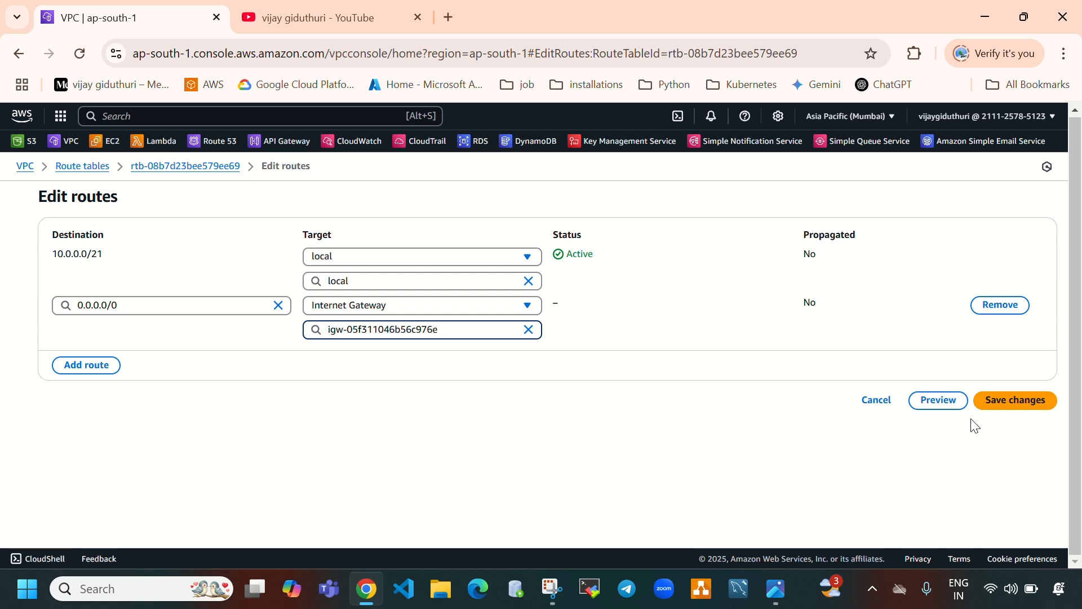
left_click(999, 417)
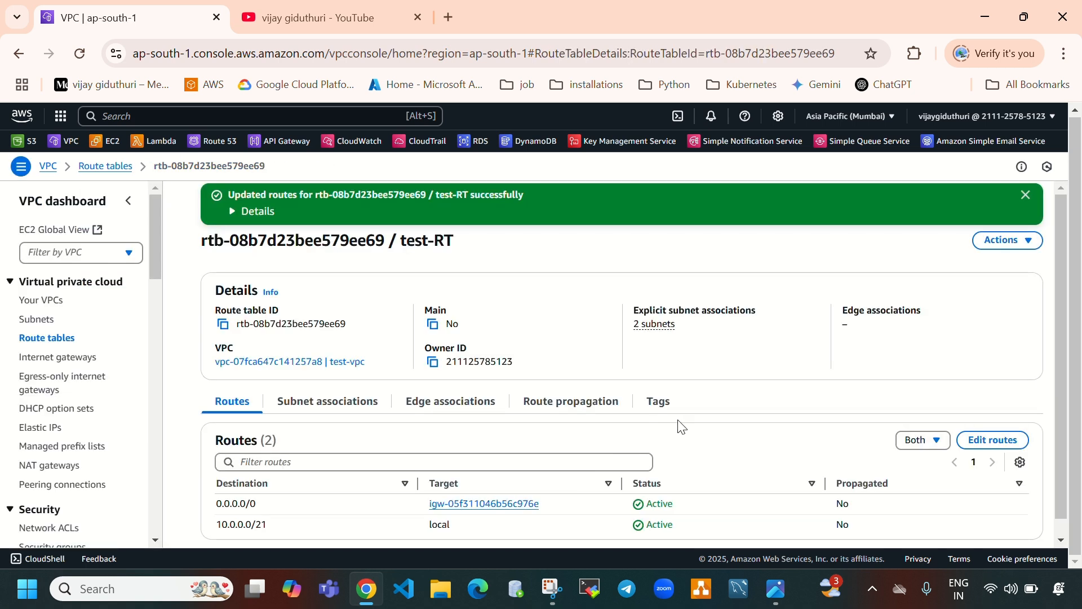
scroll(557, 435, "down", 1)
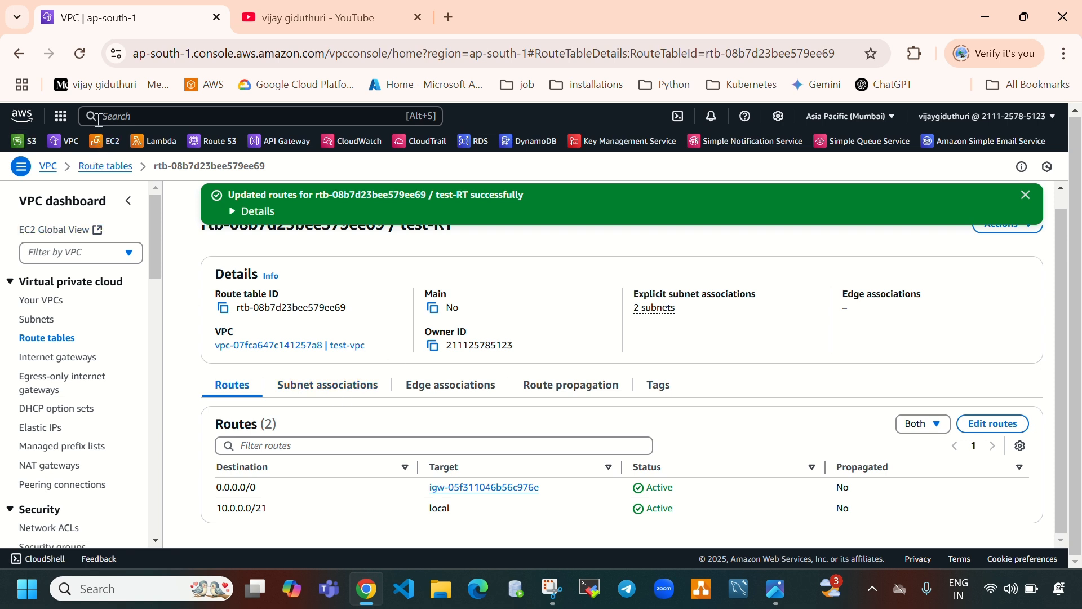
- Open the EC2 console in a new browser tab next to the VPC tab and show its instances list
right_click(117, 147)
left_click(169, 164)
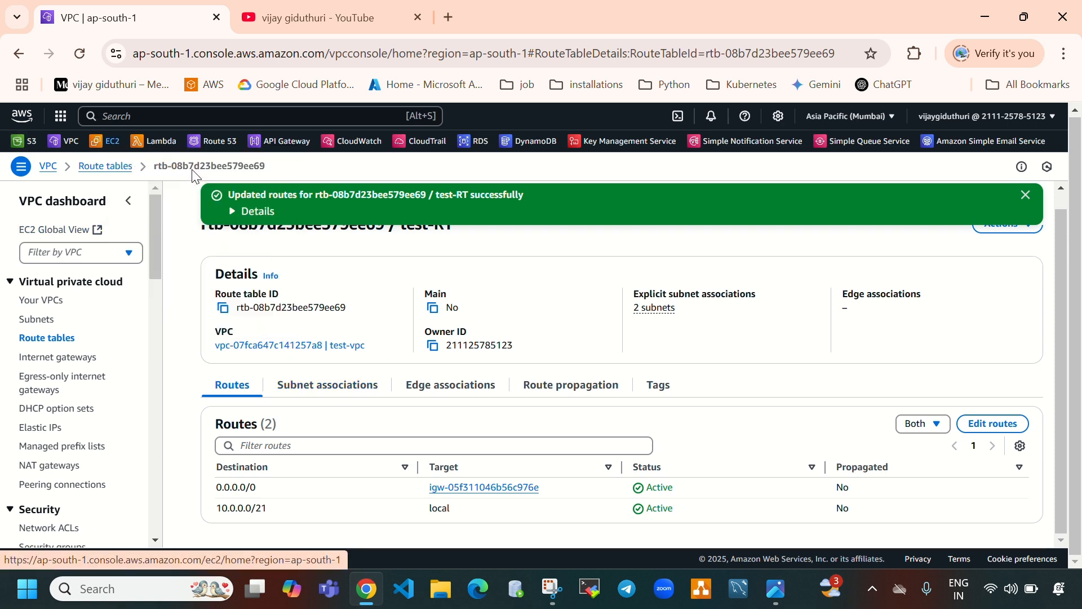
left_click(653, 20)
left_click_drag(732, 21, 575, 20)
left_click(717, 8)
left_click_drag(722, 25, 534, 24)
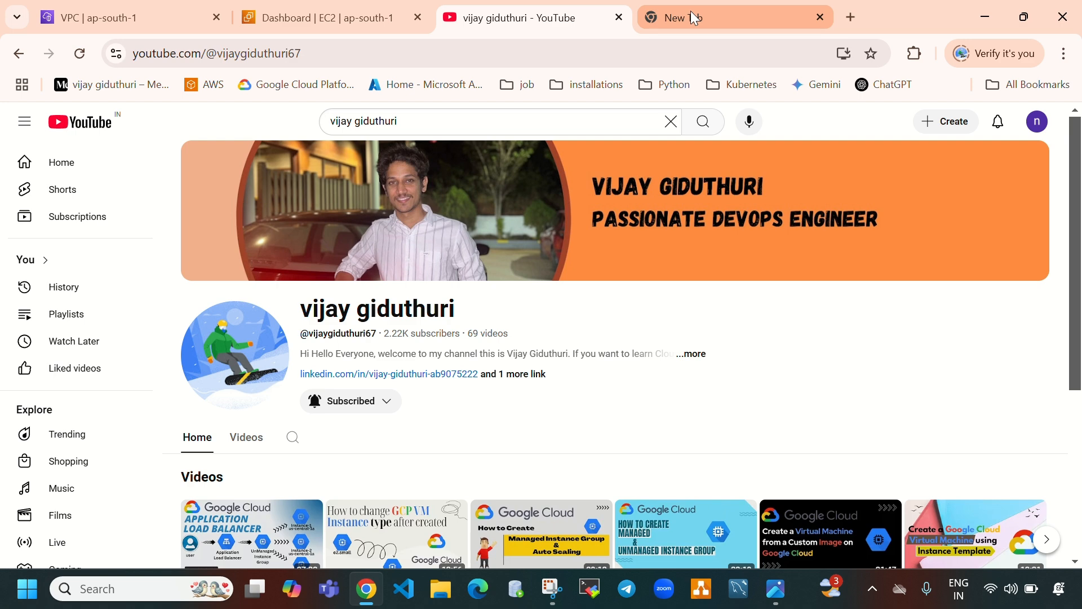
left_click(361, 18)
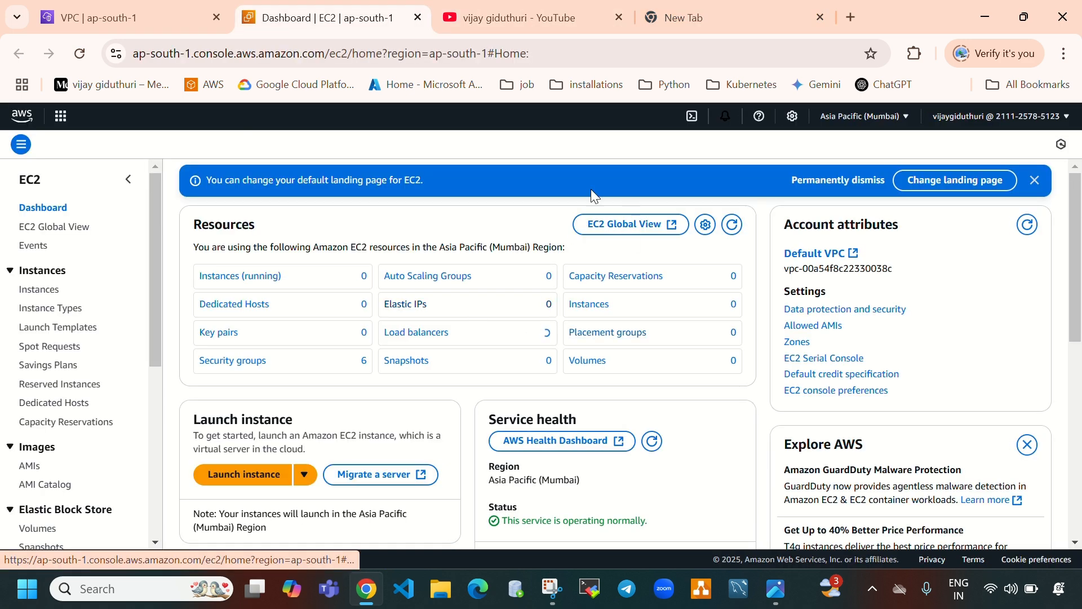
left_click(34, 290)
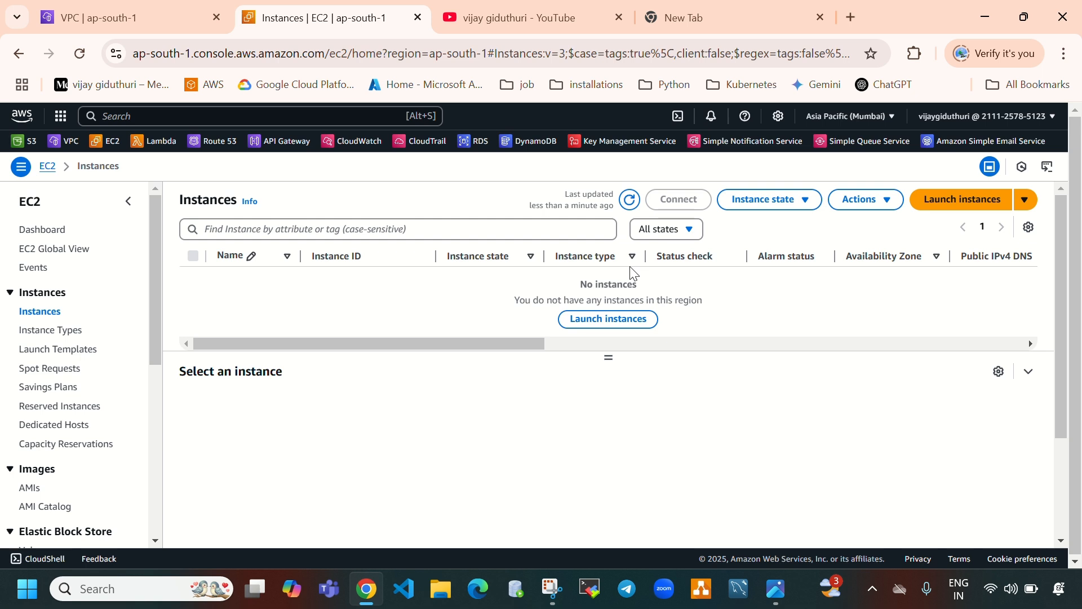
- Start launching a new EC2 instance and name it test-instance
left_click(986, 200)
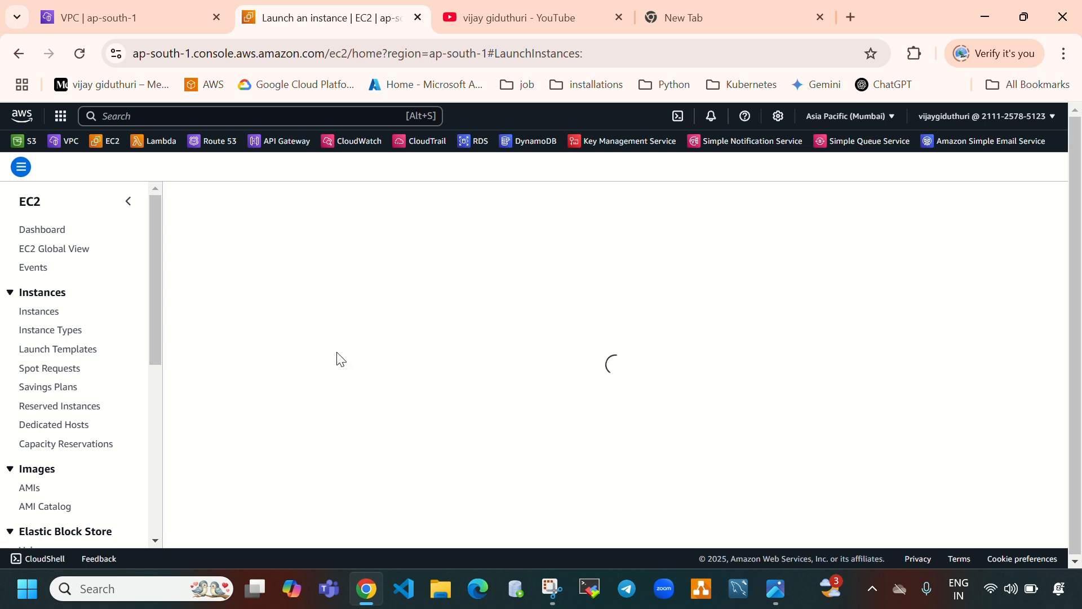
left_click(222, 297)
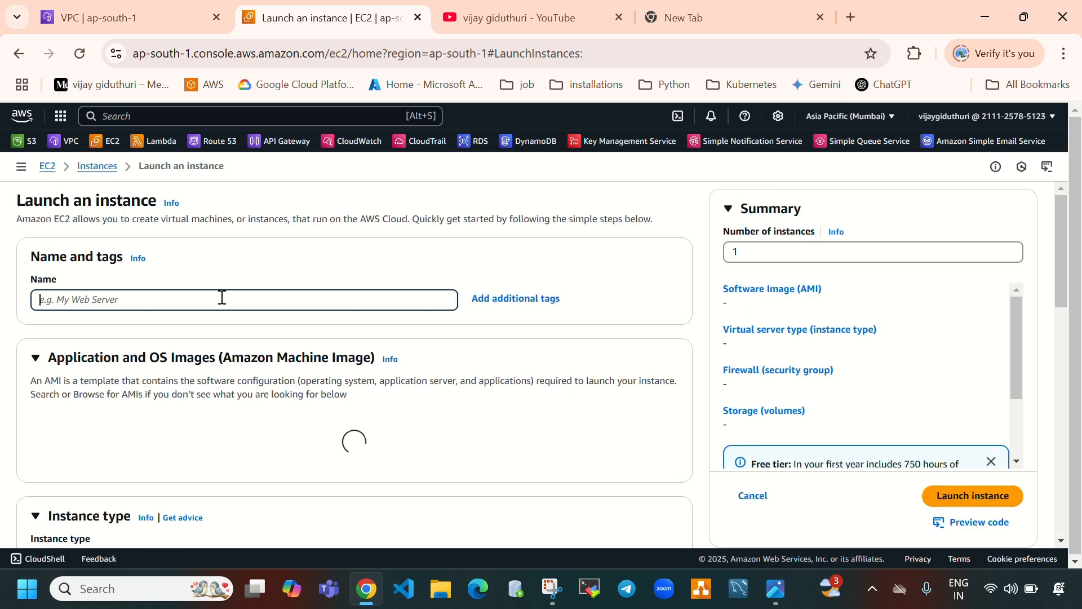
type("test-i")
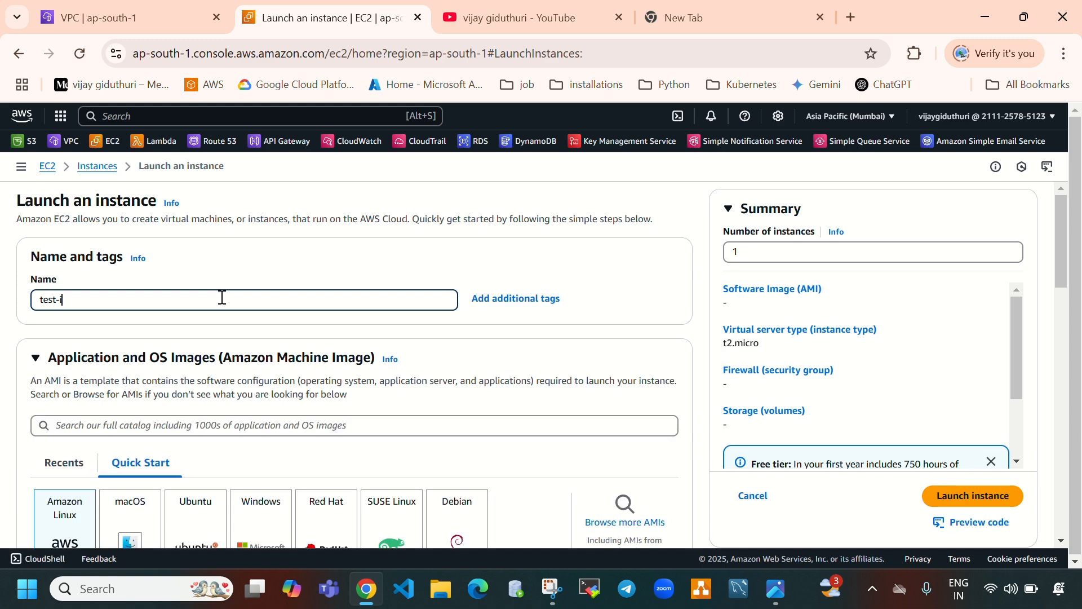
type("nstance")
- Choose Ubuntu as the operating system image for the instance and review the Ubuntu Server 24.04 LTS image details
scroll(223, 293, "down", 1)
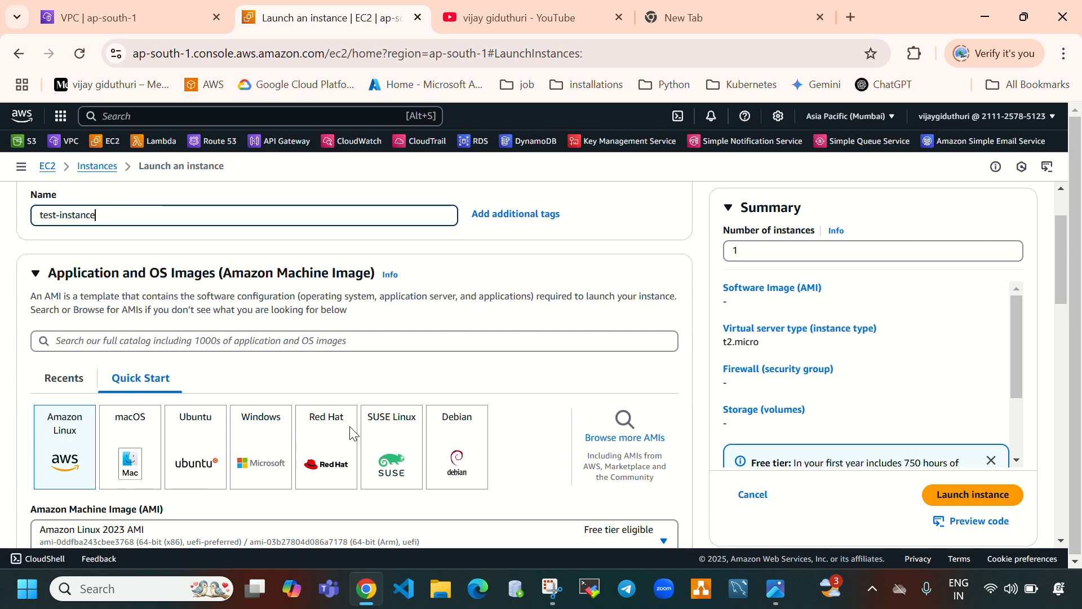
scroll(353, 432, "down", 1)
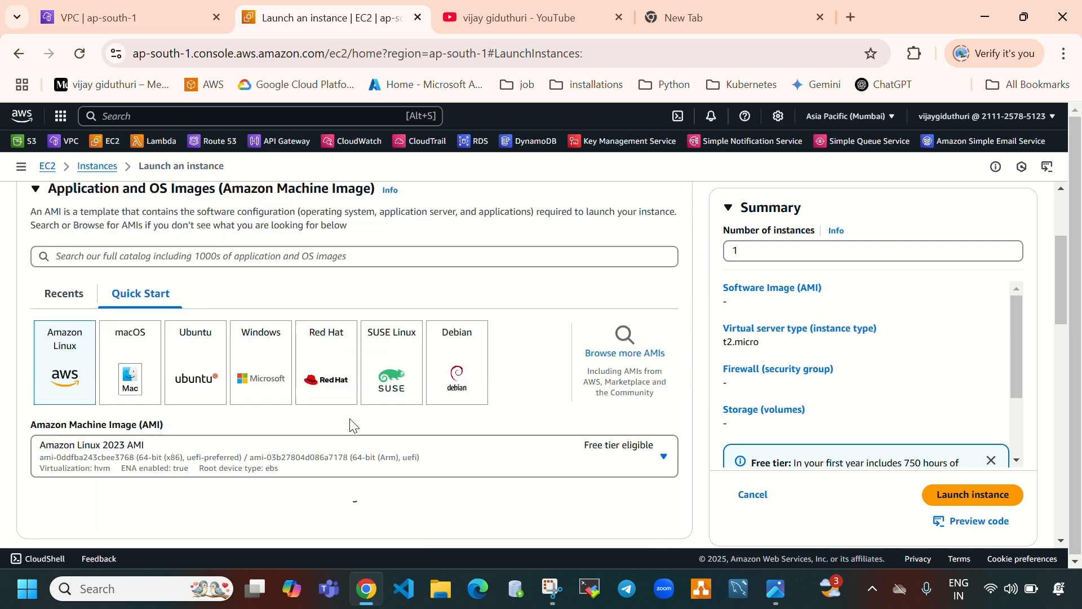
left_click(189, 362)
scroll(426, 368, "down", 5)
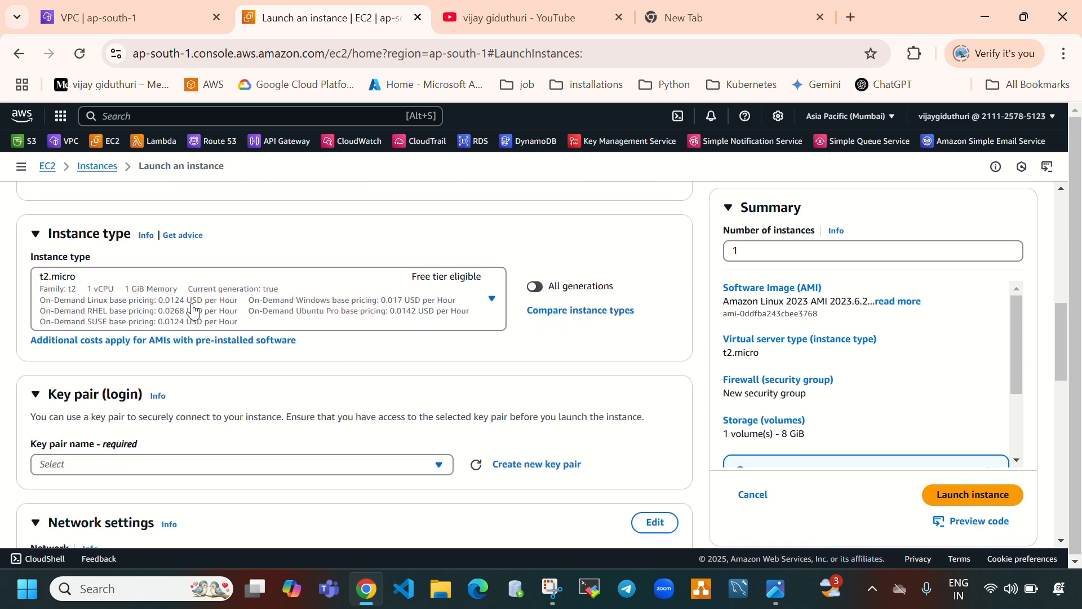
scroll(288, 290, "up", 3)
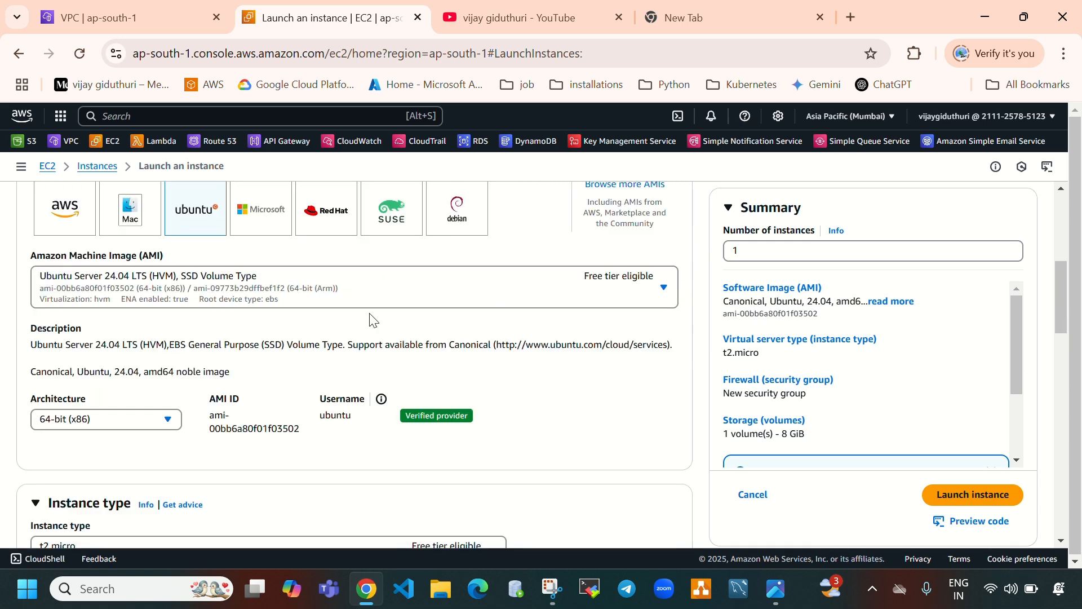
scroll(361, 316, "down", 3)
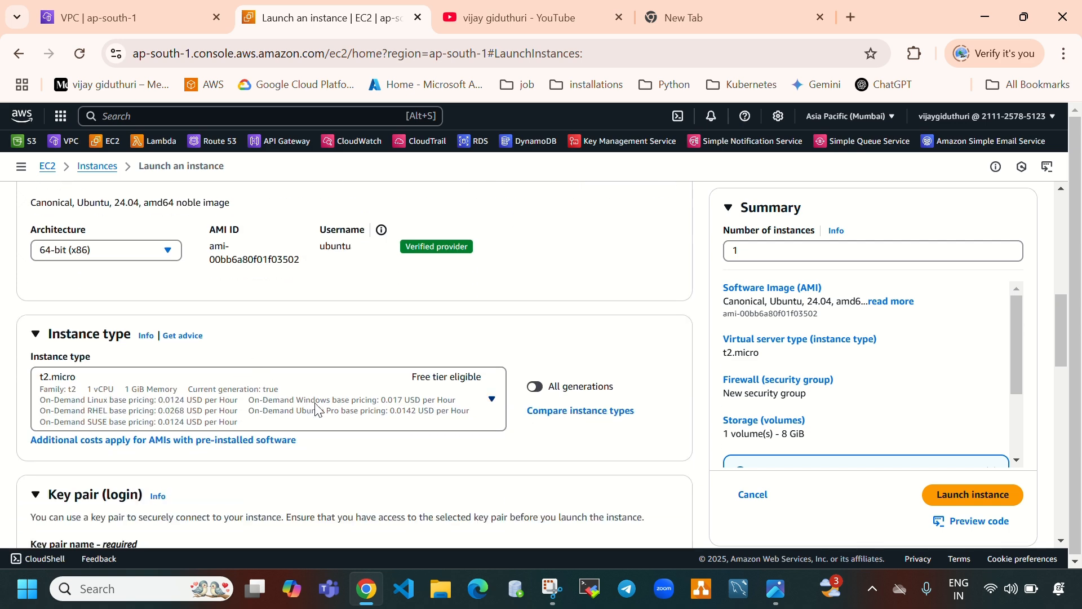
- Set the instance's key pair option to Proceed without a key pair
scroll(388, 388, "down", 3)
scroll(391, 389, "down", 1)
left_click(285, 314)
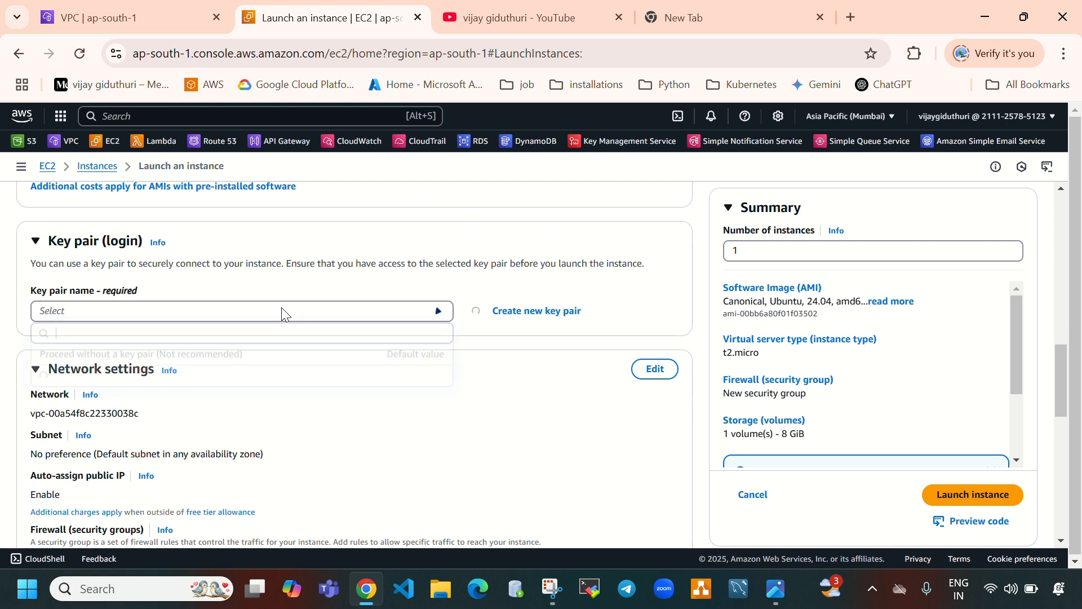
left_click(367, 359)
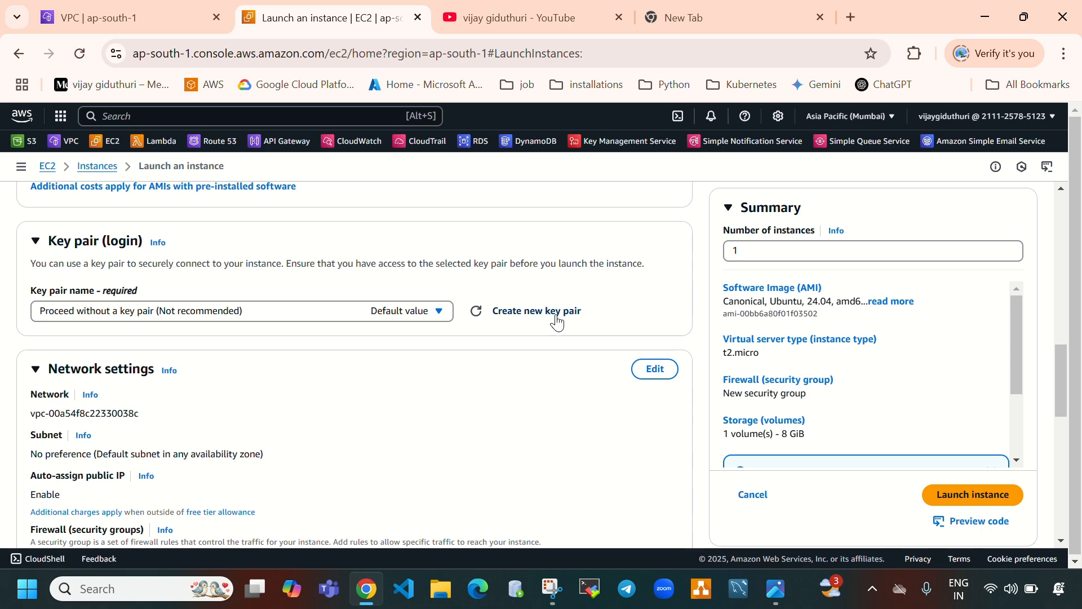
- Edit the instance's network settings and choose test-vpc as its VPC
scroll(437, 403, "down", 1)
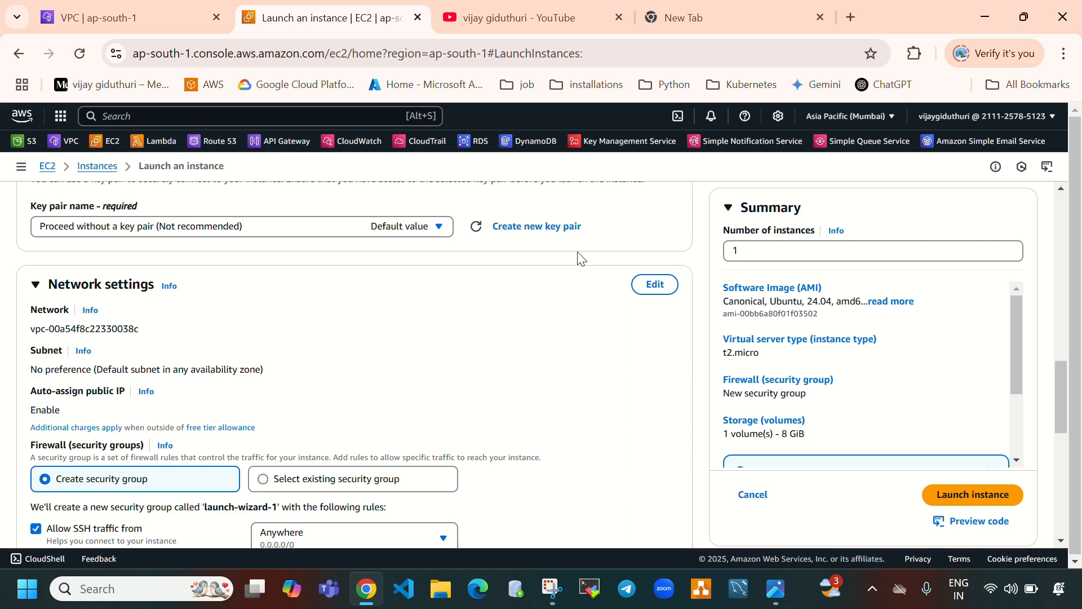
left_click(654, 289)
scroll(276, 277, "down", 1)
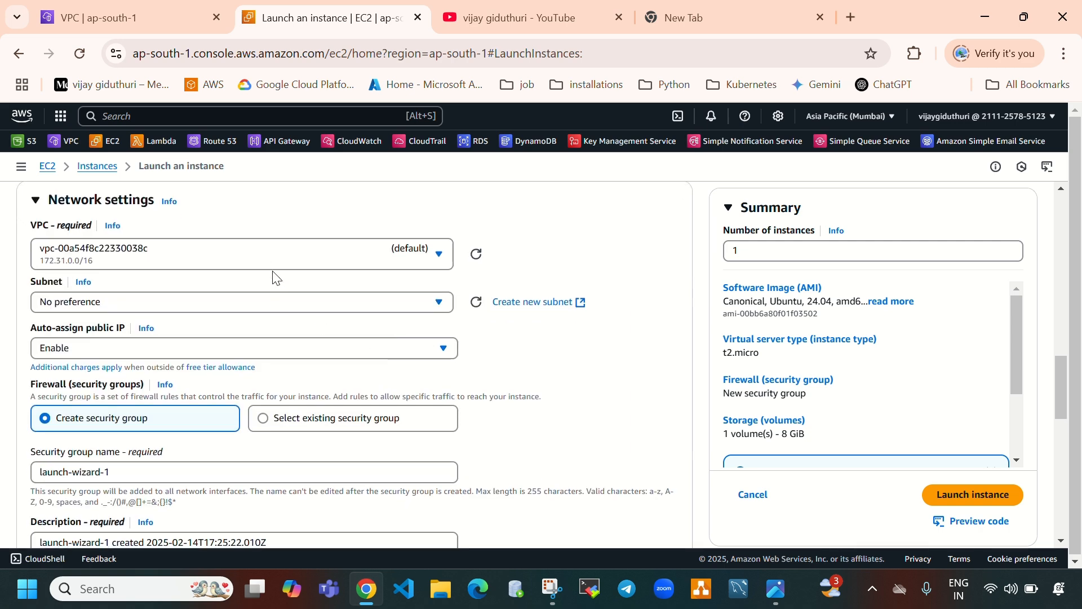
left_click(277, 260)
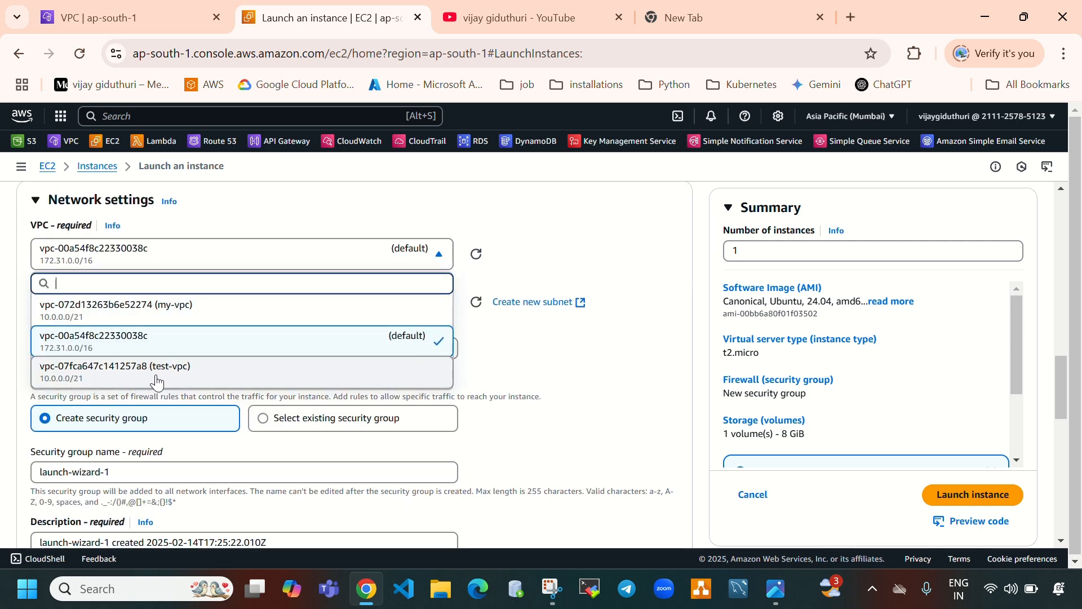
left_click(158, 383)
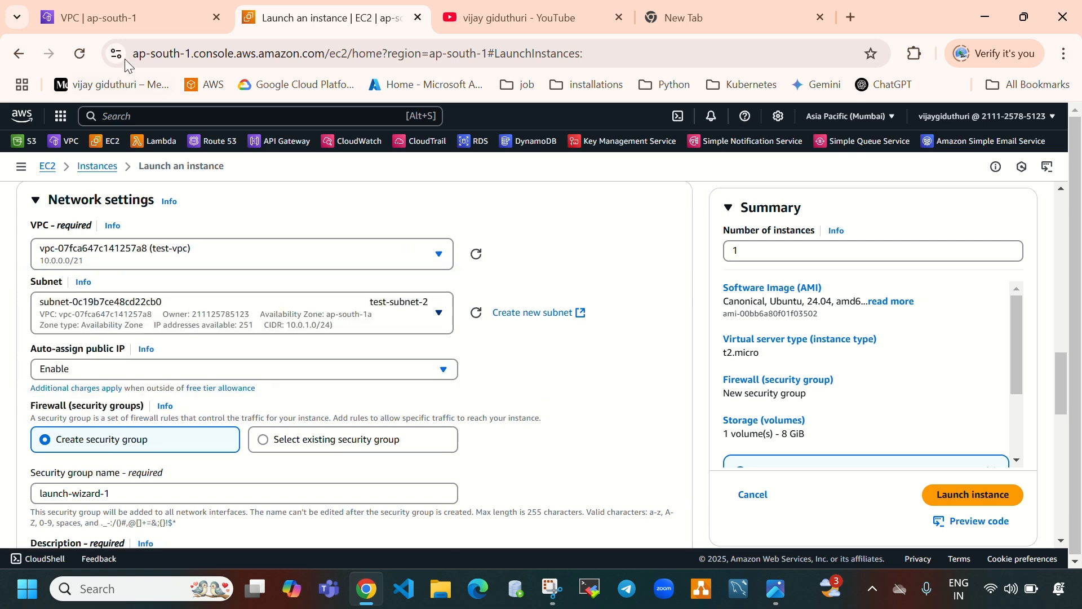
- Check test-vpc in the VPC console's refreshed VPC list, enlarging the list area to show every entry
left_click(117, 19)
left_click(49, 303)
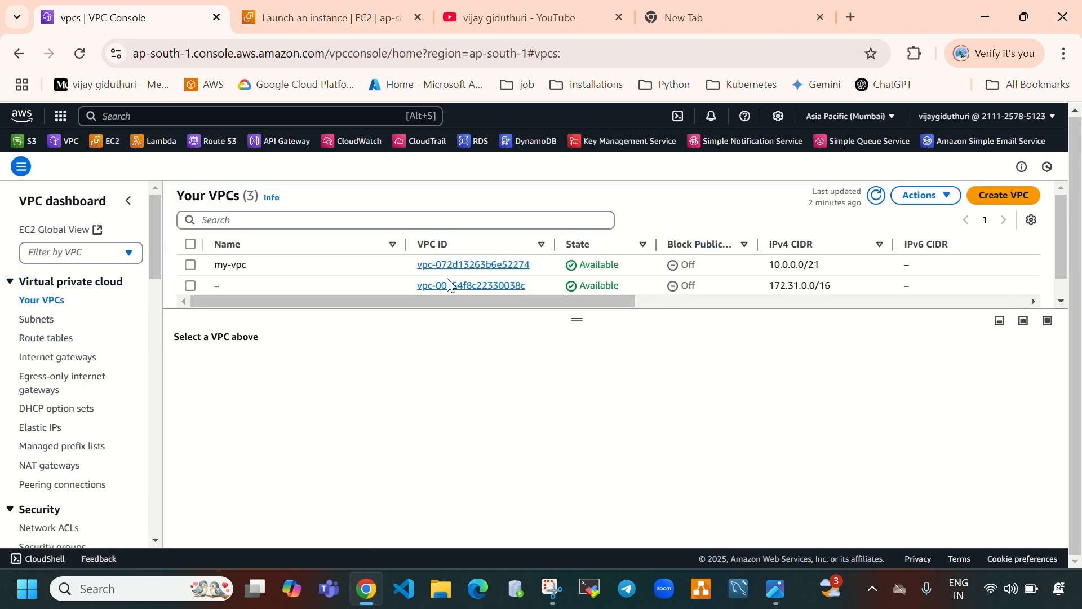
left_click(876, 198)
left_click_drag(573, 314, 577, 403)
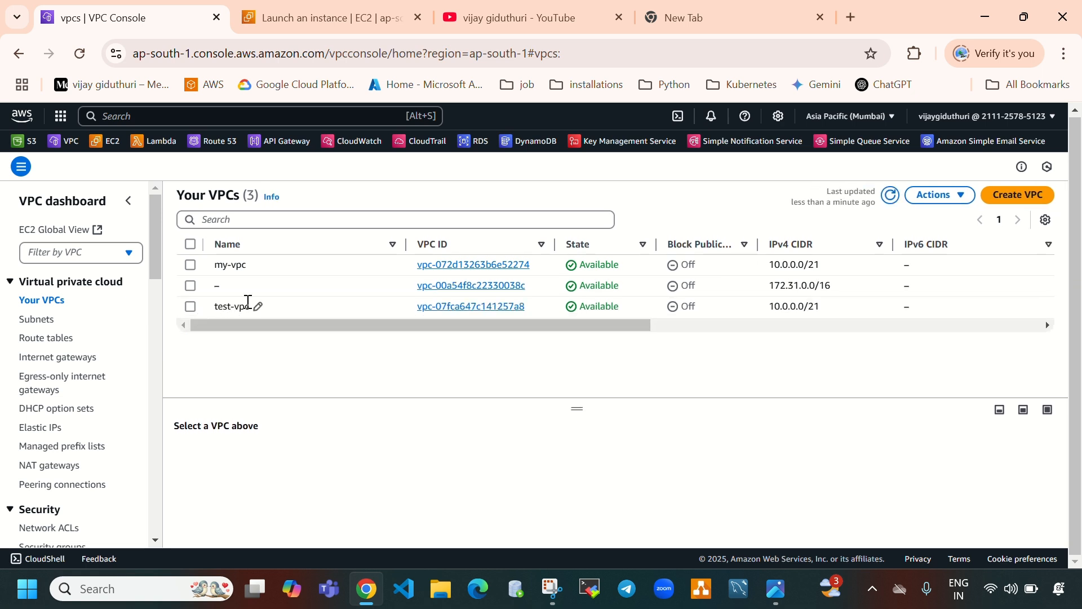
- Return to the instance launch form and choose test-subnet-1 as the instance's subnet
left_click(313, 32)
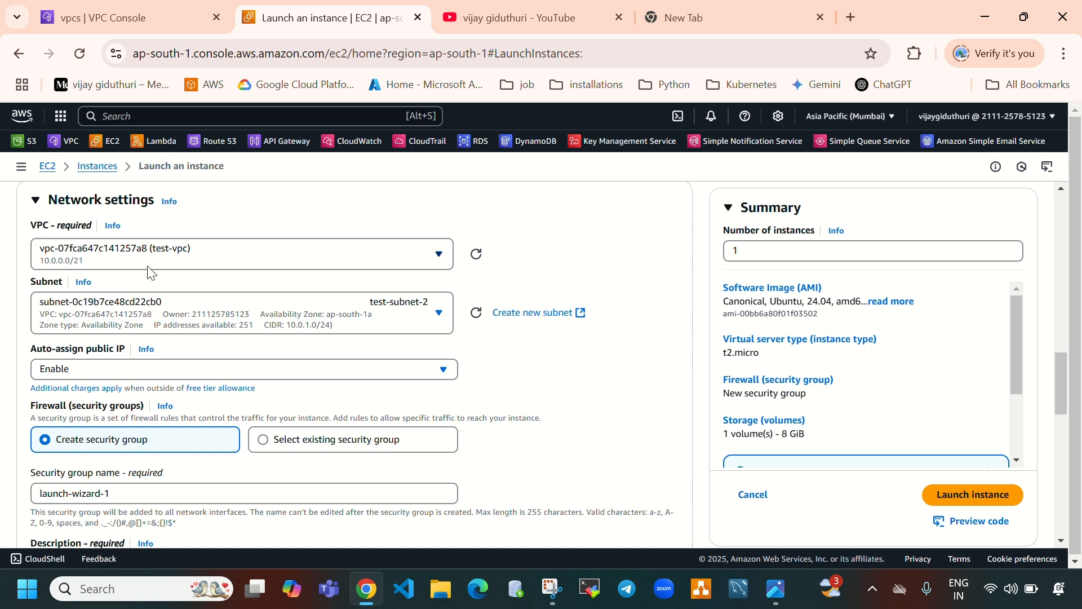
left_click(184, 311)
left_click(367, 413)
- Name the instance's new security group test-sg and set its description to test-sg
scroll(434, 317, "down", 1)
left_click_drag(193, 407, 4, 417)
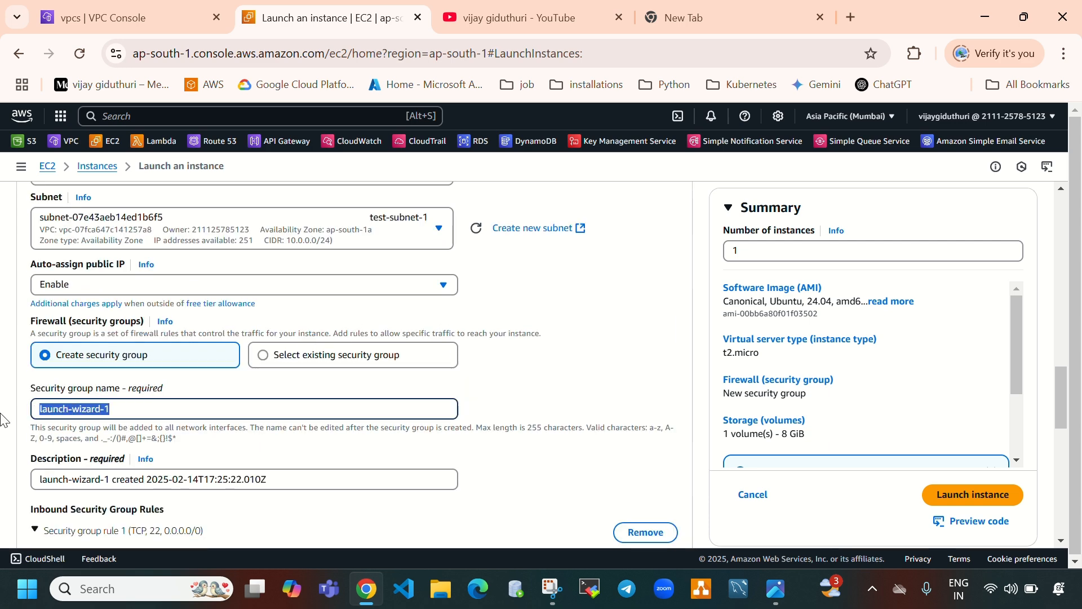
key("BackSpace")
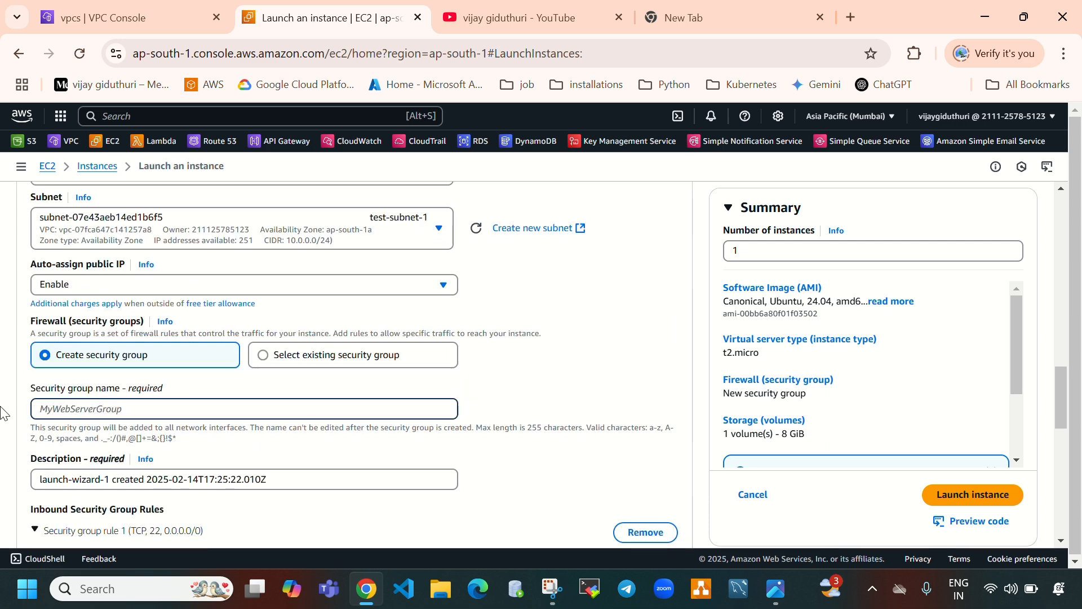
type("test-sg")
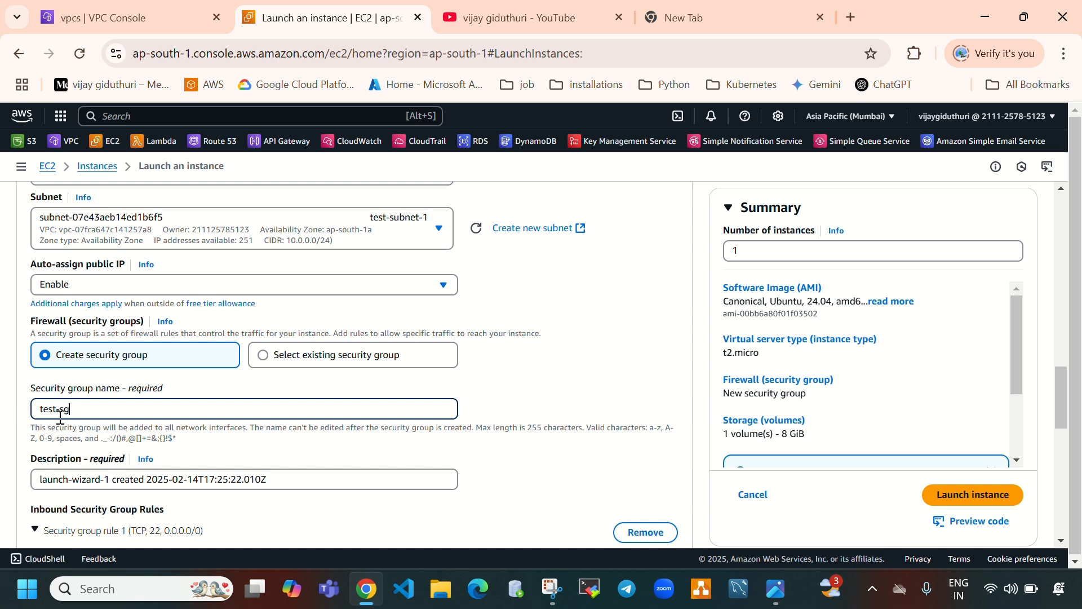
left_click_drag(70, 415, 0, 431)
key("ctrl+c")
left_click_drag(274, 480, 3, 481)
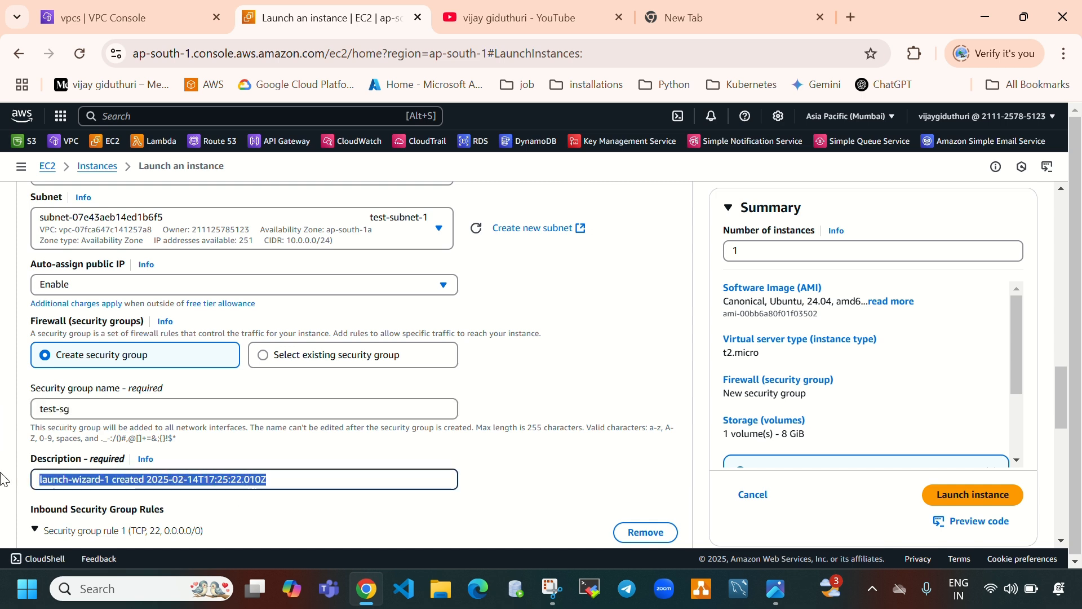
key("ctrl+v")
- Launch the instance, keeping the SSH inbound rule from anywhere and the 8 GiB gp3 root volume
scroll(249, 428, "down", 5)
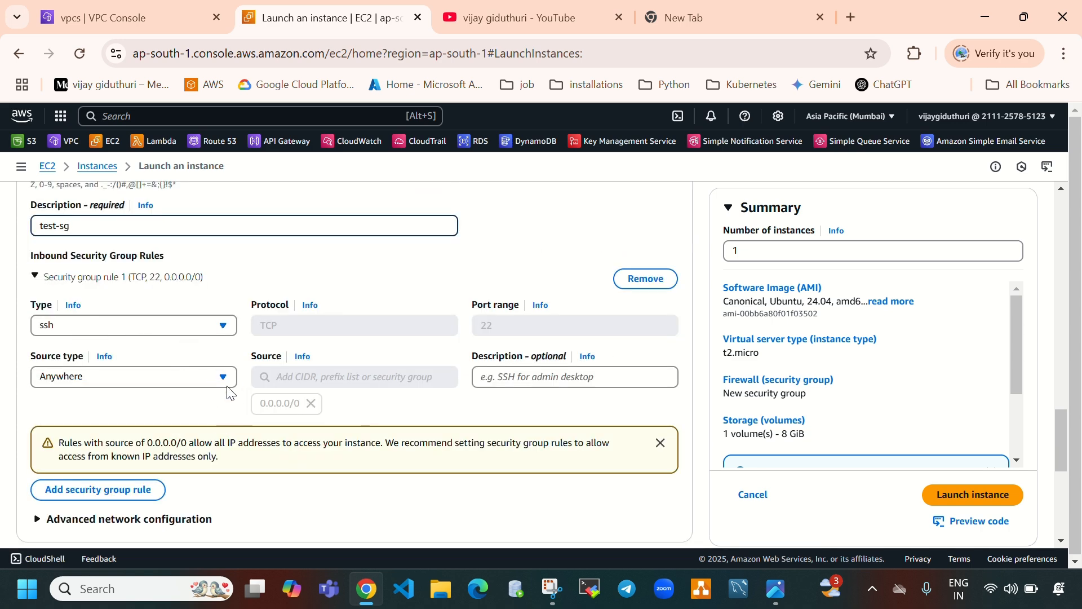
scroll(341, 367, "down", 6)
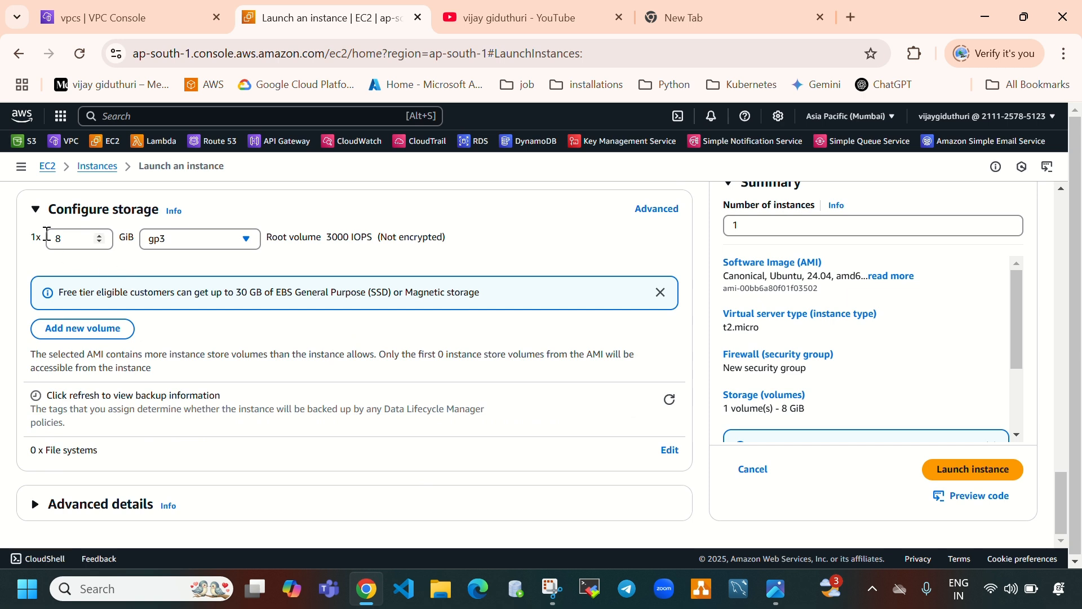
double_click(65, 241)
left_click(971, 482)
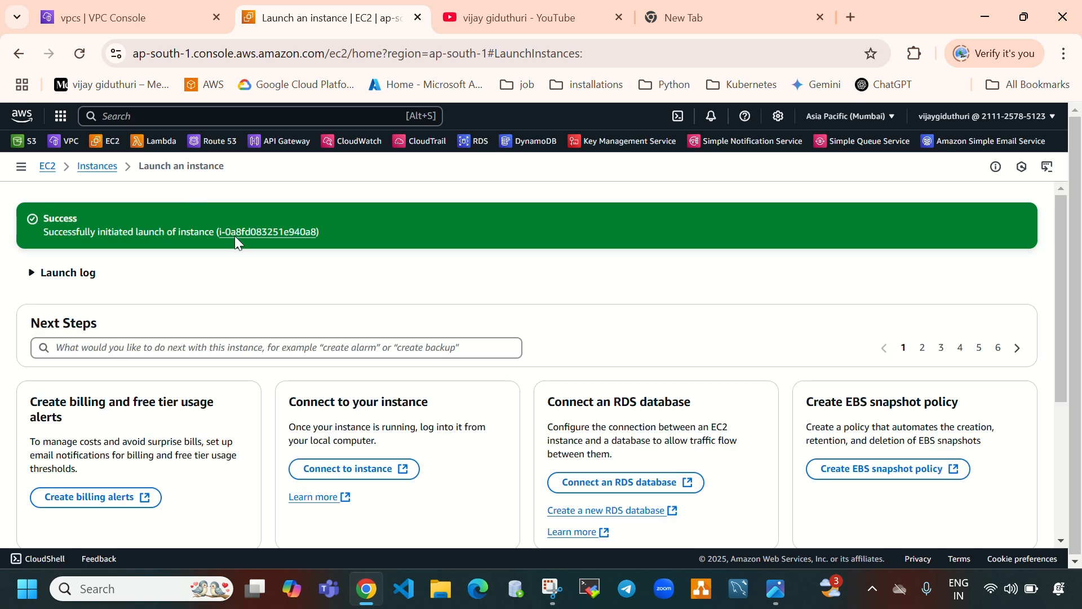
- Show the EC2 instances list, refresh it and select test-instance
left_click(100, 167)
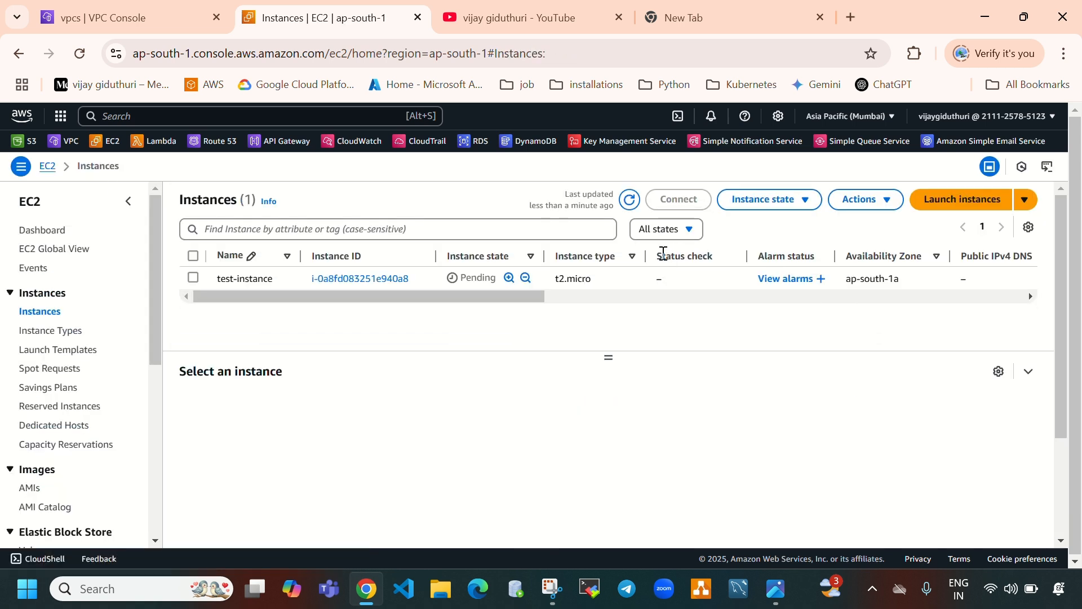
left_click(630, 199)
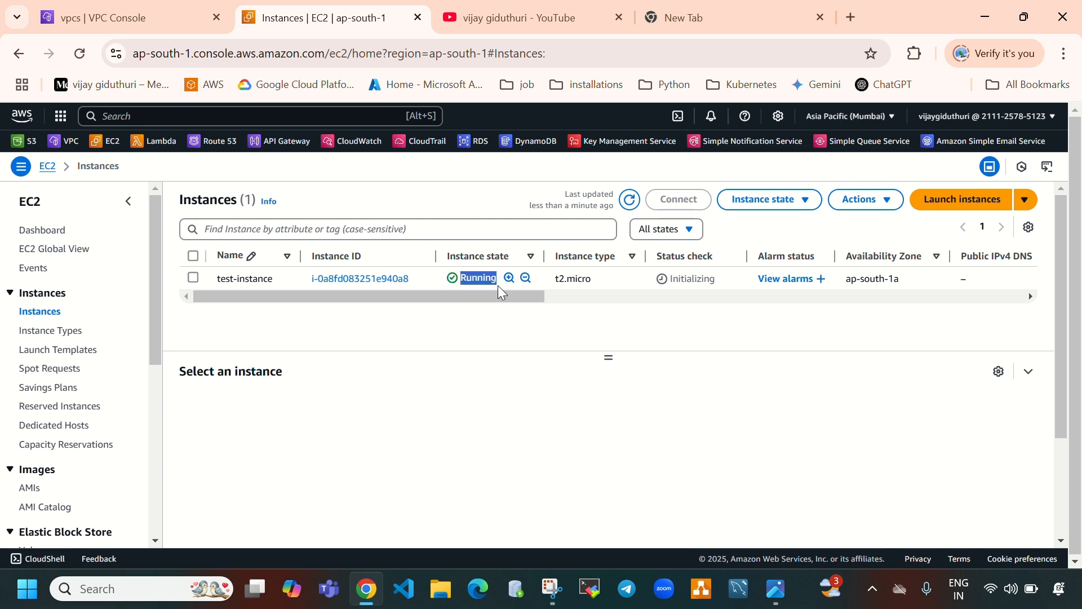
left_click(480, 286)
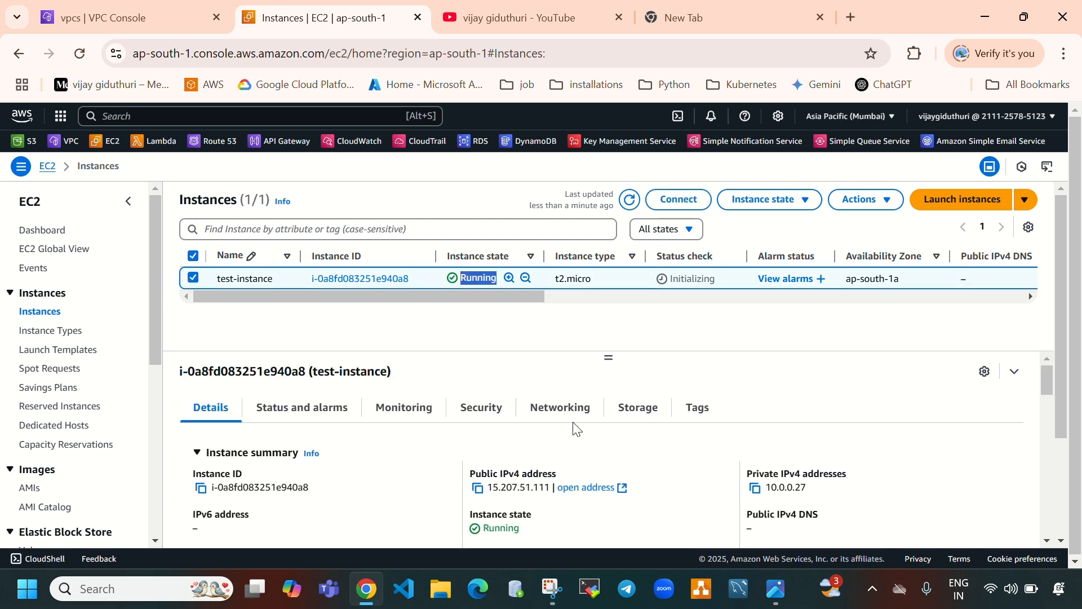
- Examine the network interface and its IP addresses in test-instance's networking details, and refresh the instances list
left_click(608, 351)
left_click(584, 426)
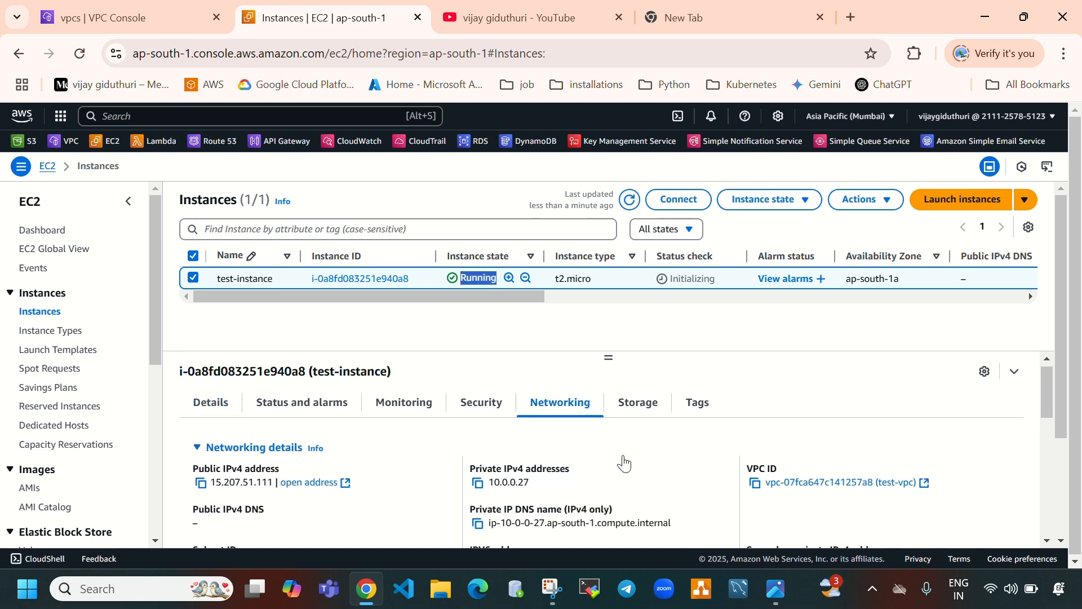
scroll(625, 460, "down", 2)
scroll(625, 460, "down", 3)
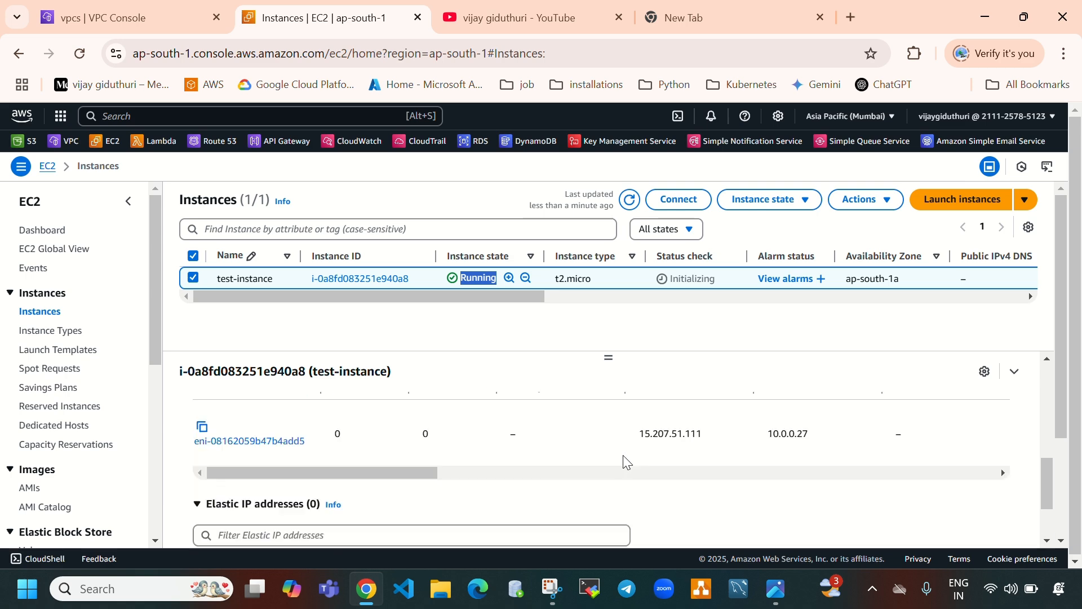
scroll(625, 460, "up", 1)
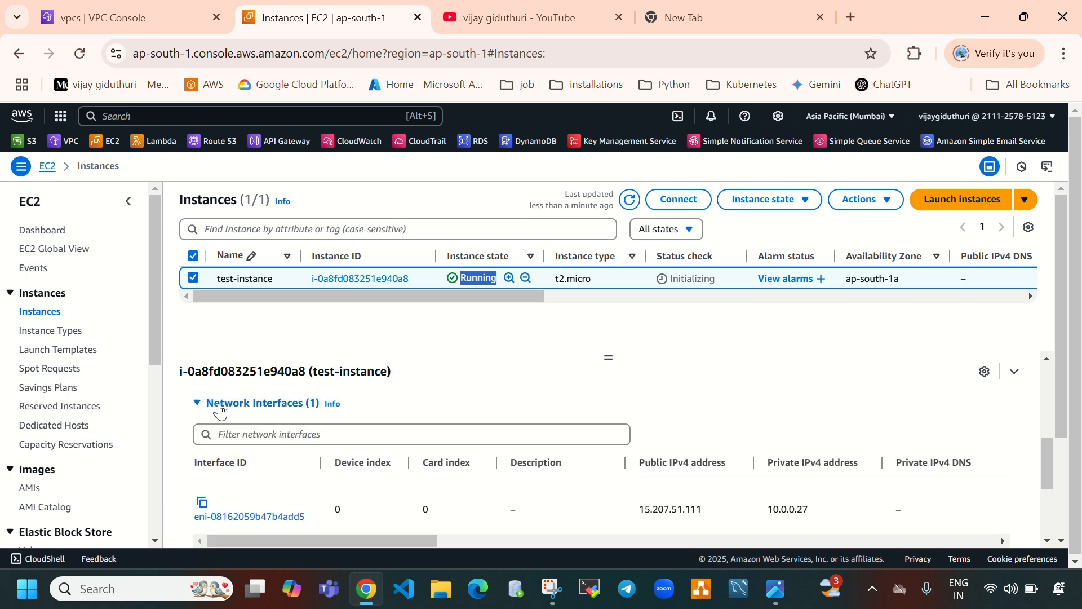
scroll(446, 502, "down", 2)
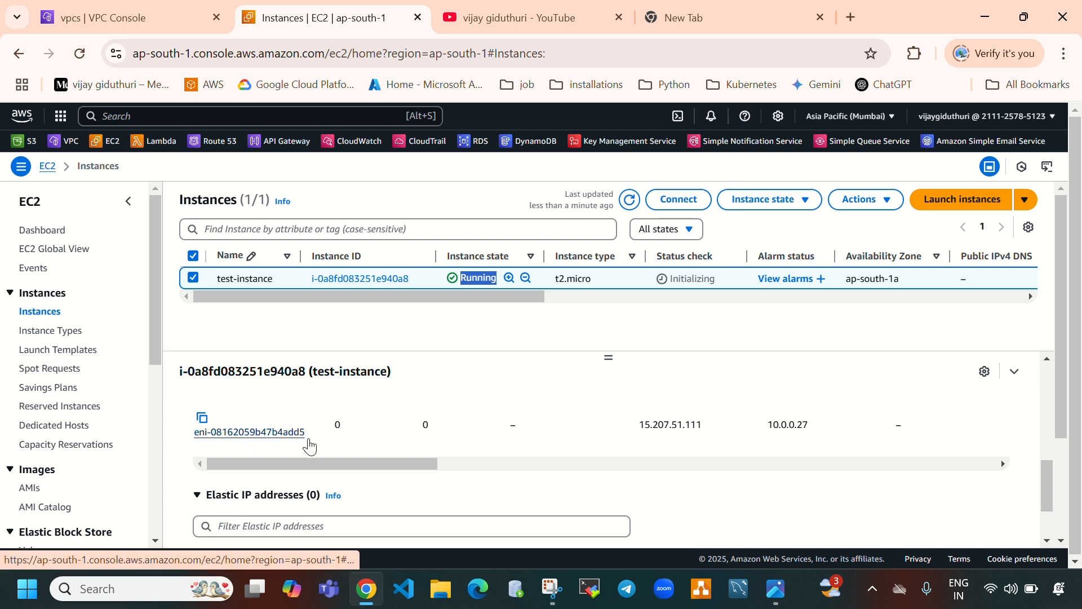
left_click_drag(426, 463, 367, 473)
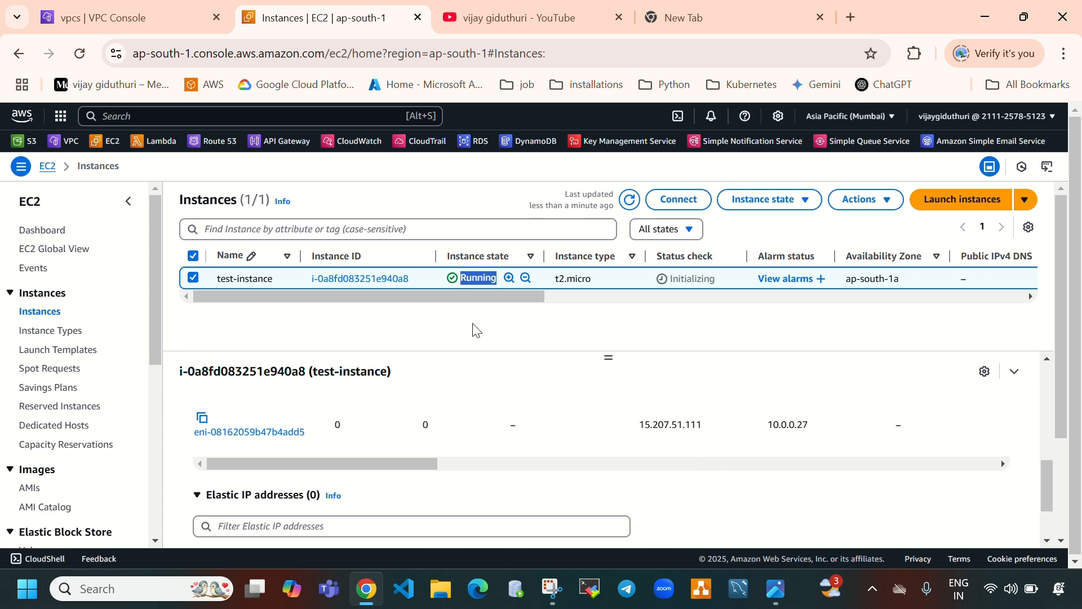
left_click(630, 200)
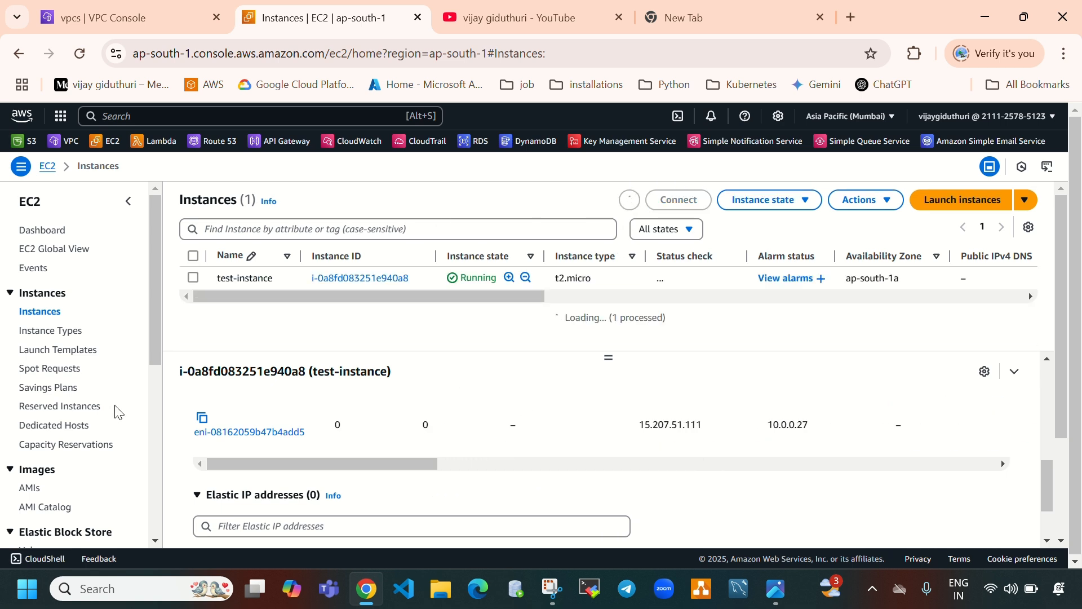
- Open EC2's Network Interfaces page in a new browser tab and reorder the tabs so New Tab comes last
scroll(96, 432, "down", 1)
scroll(96, 432, "down", 4)
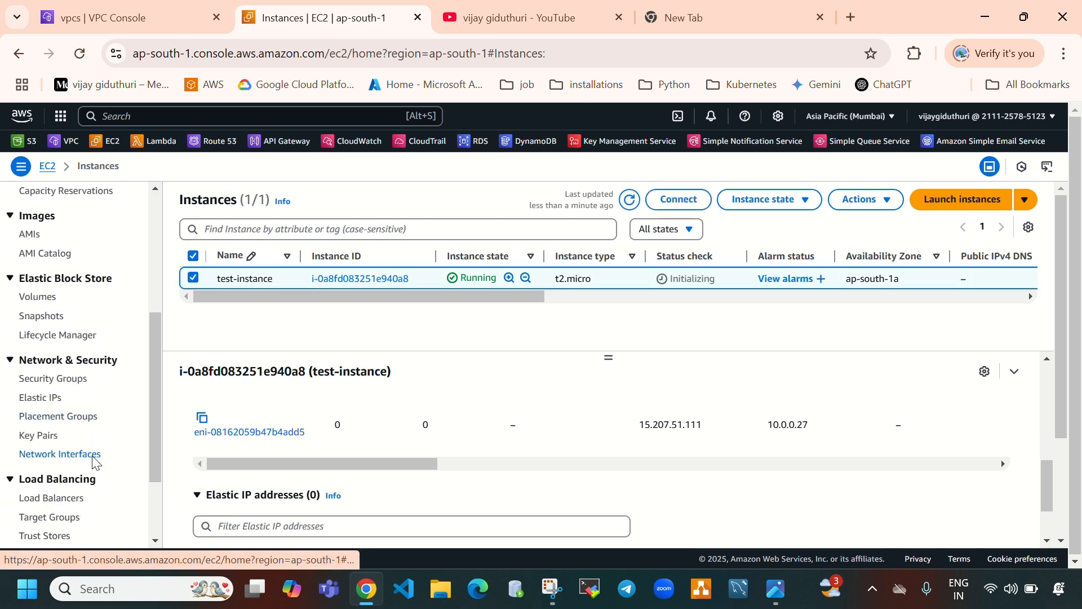
right_click(93, 458)
left_click(147, 291)
left_click_drag(780, 17, 473, 18)
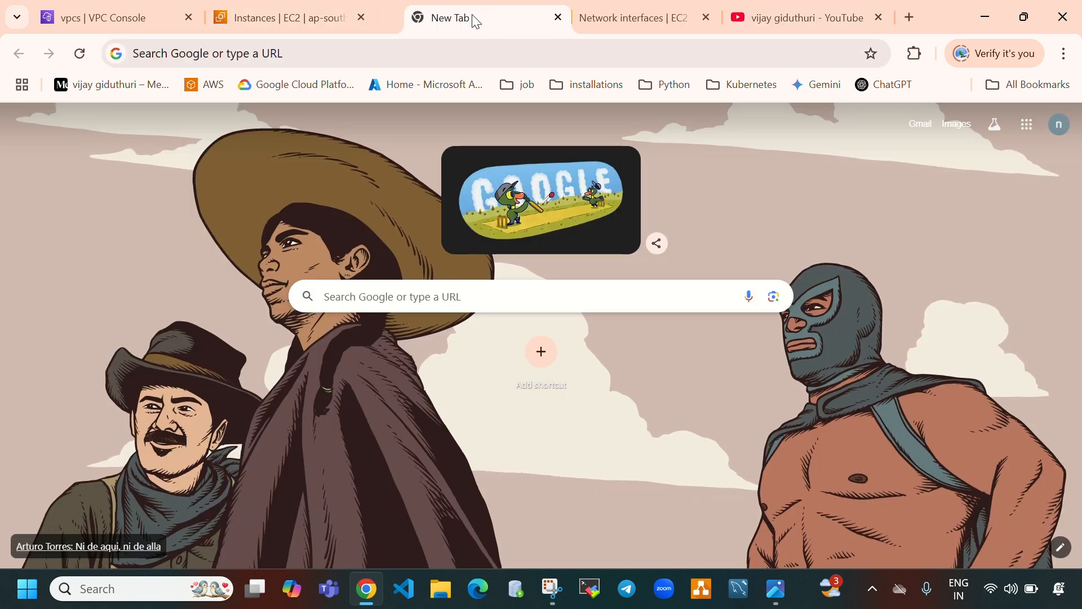
left_click_drag(797, 16, 460, 19)
left_click_drag(754, 18, 674, 29)
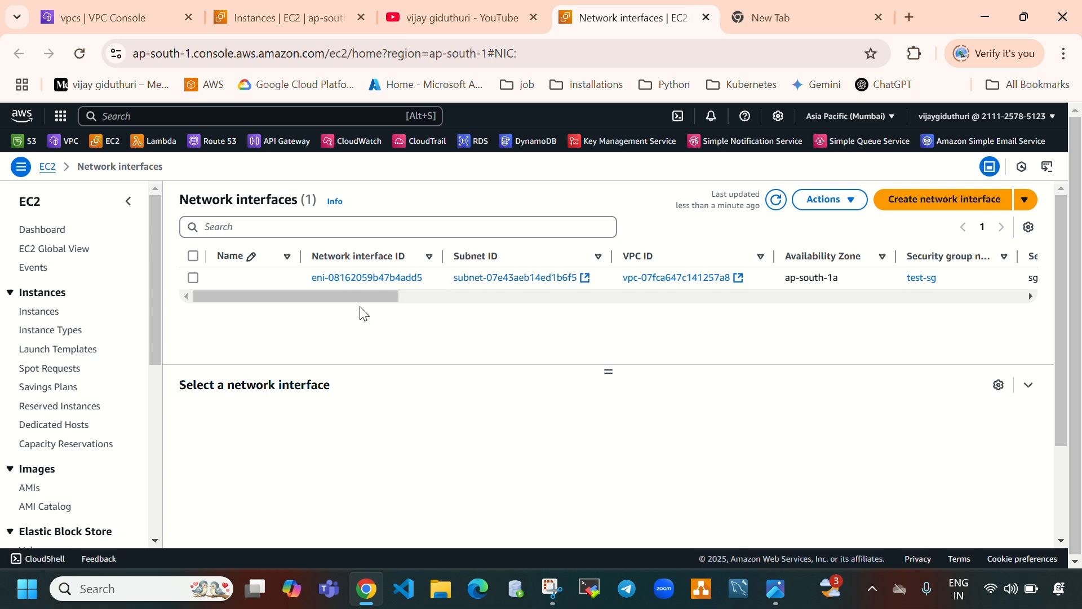
- Compare the interface in the refreshed network interfaces list with the one attached to test-instance
left_click(276, 22)
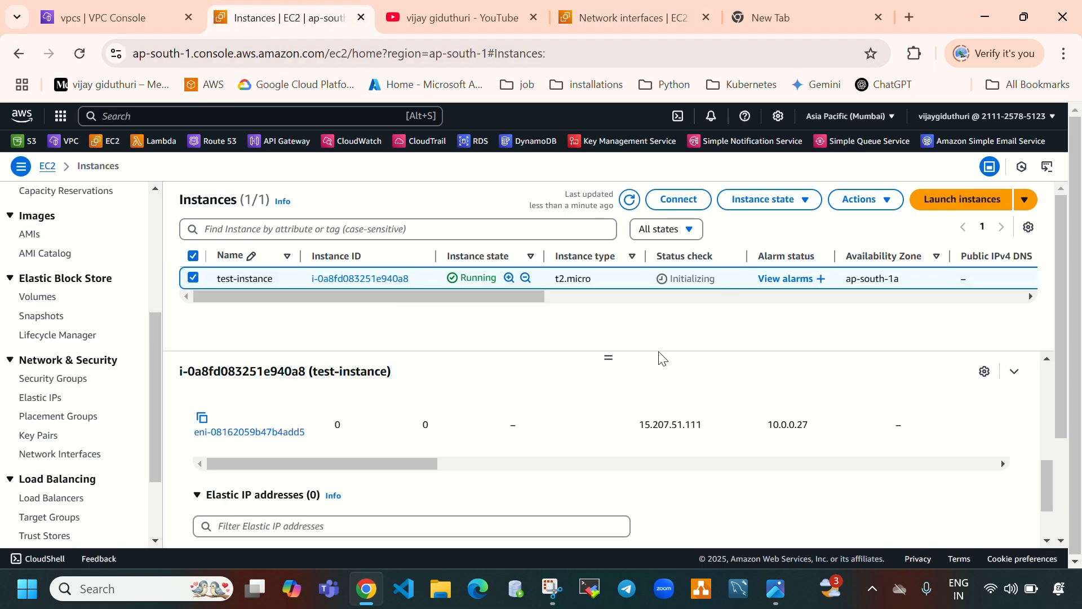
left_click(674, 19)
left_click_drag(326, 292, 304, 317)
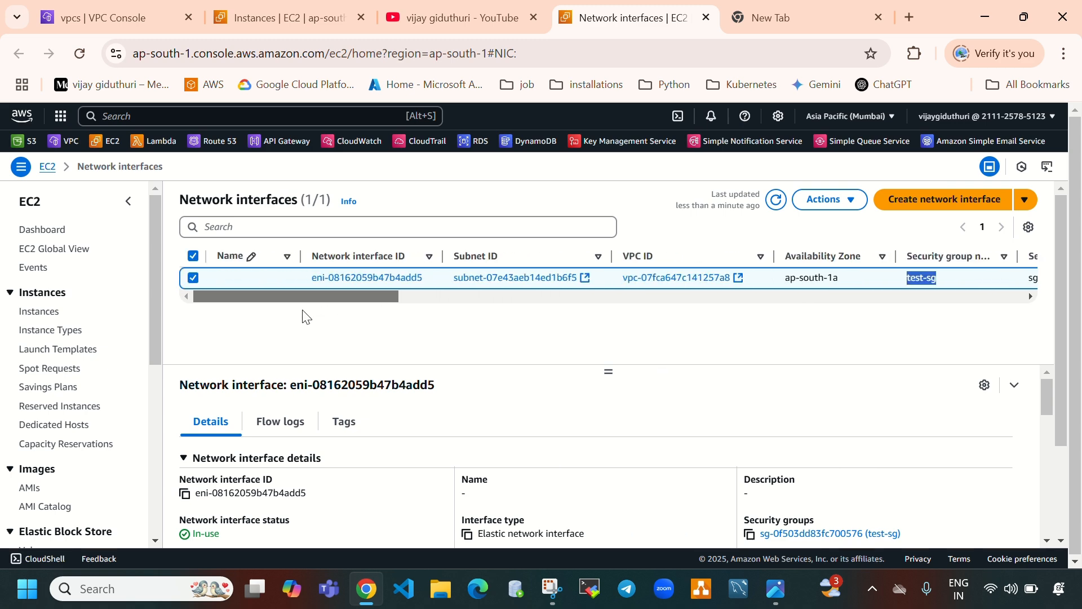
left_click(773, 209)
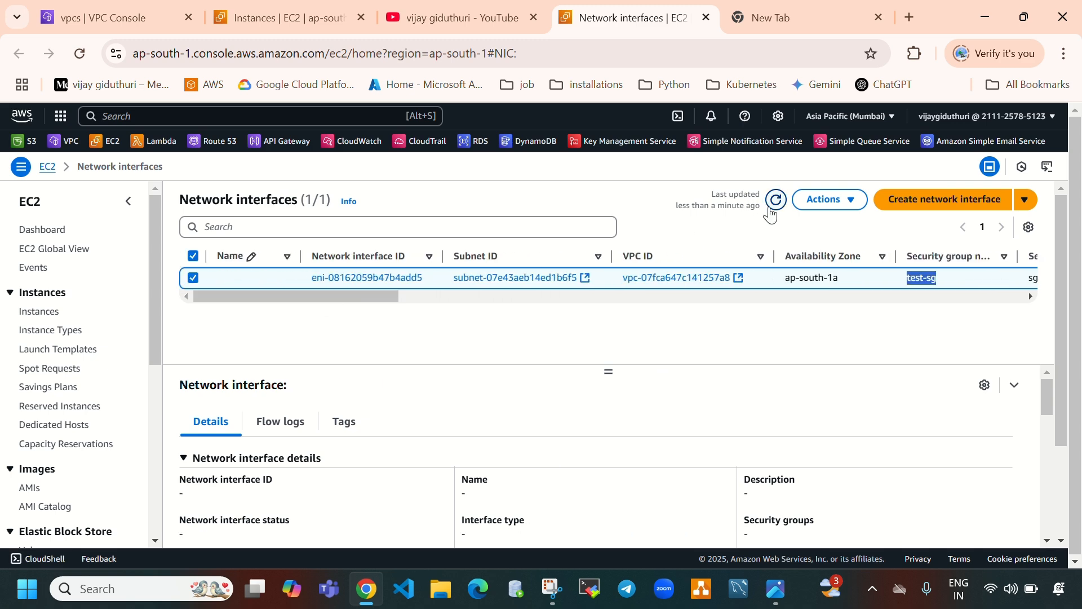
left_click(193, 277)
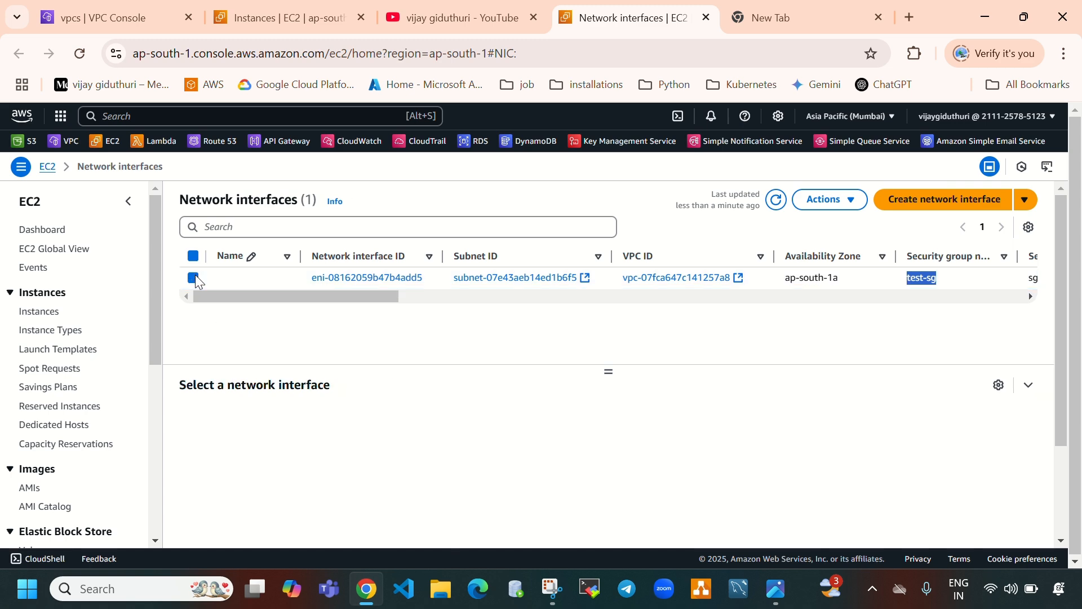
left_click(282, 17)
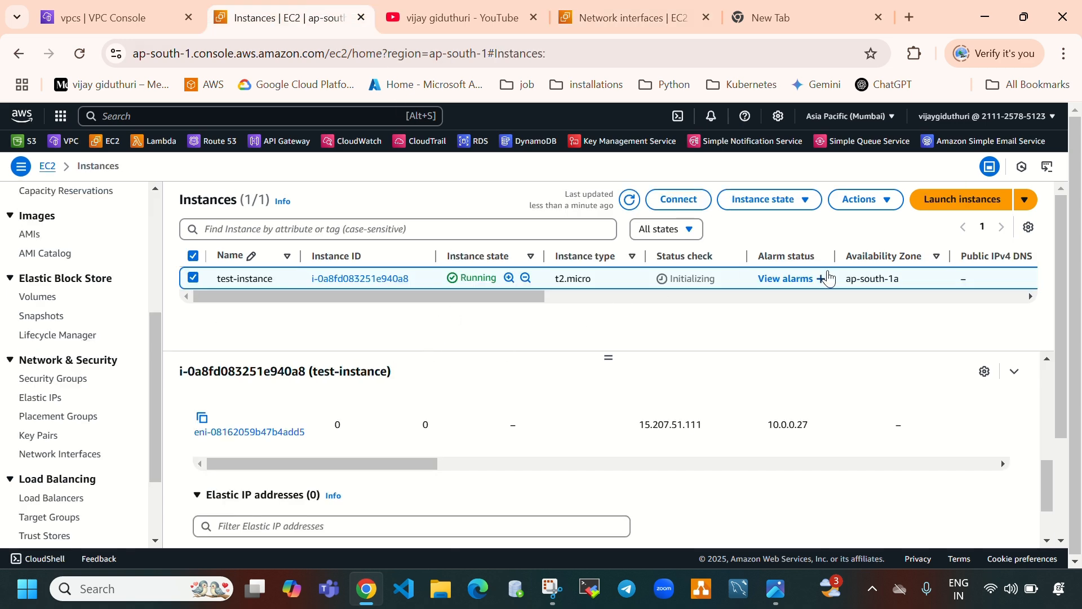
- Start creating a network interface and enter interface-2 as its description
left_click(649, 17)
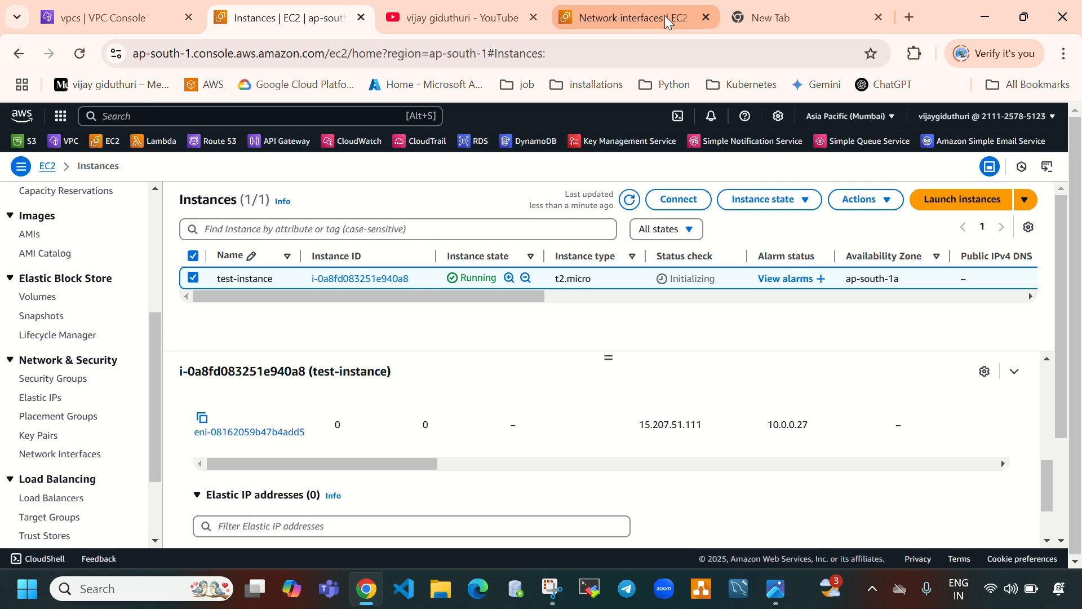
left_click(929, 203)
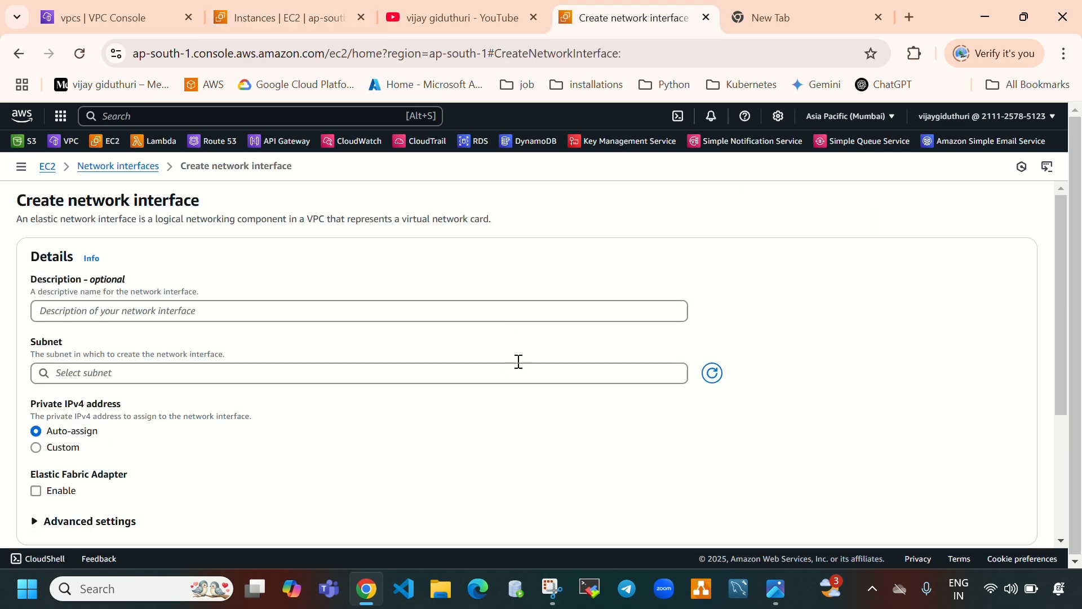
left_click(244, 308)
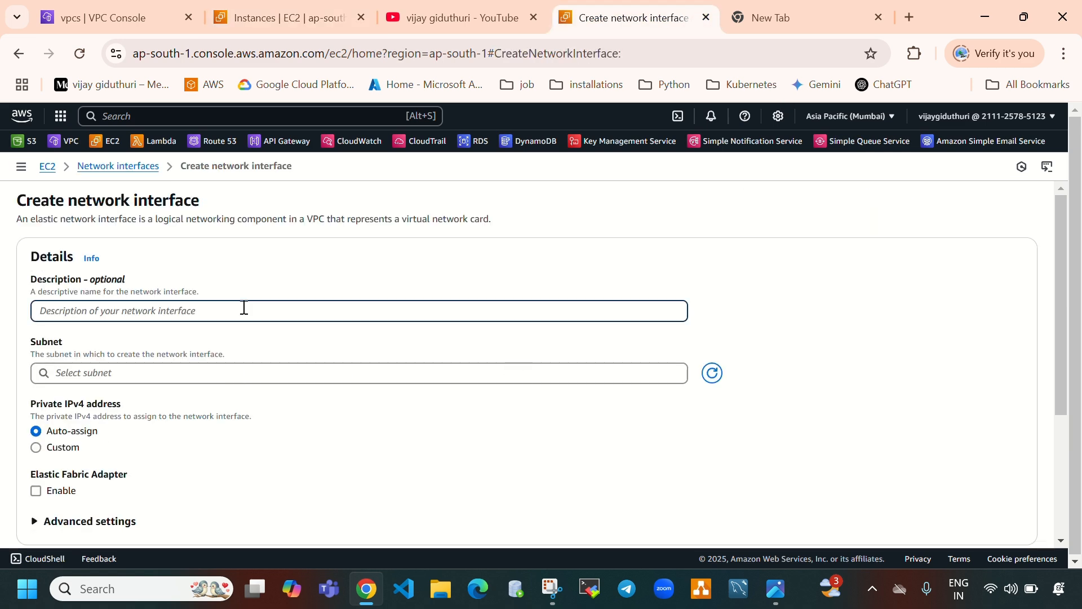
type("interface-2")
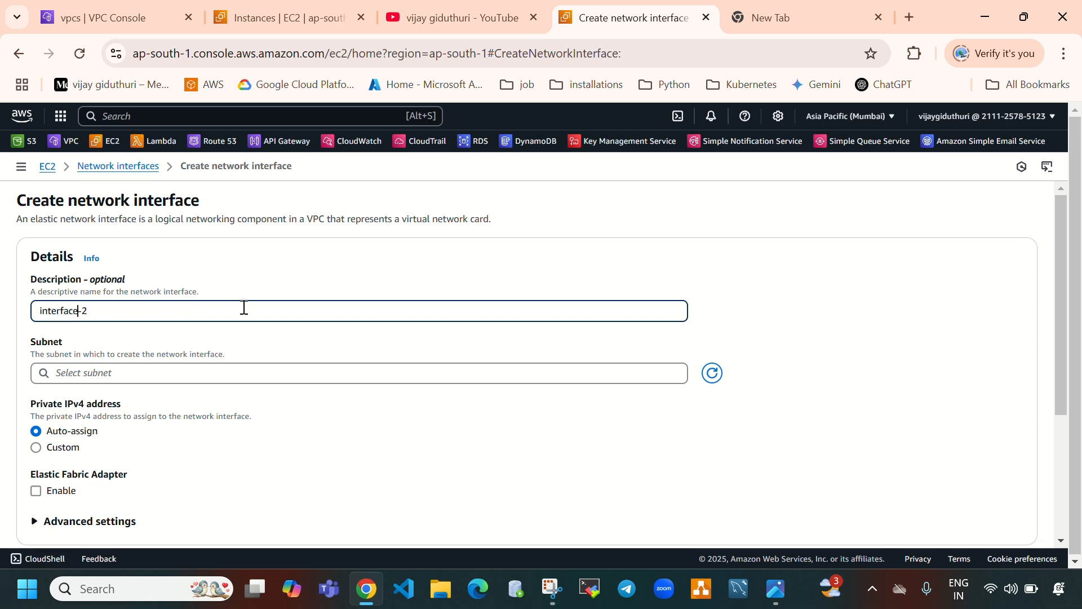
- Change the new network interface's description to network-interface-2
type("netwp")
key("BackSpace")
type("ork-")
left_click_drag(150, 313, 26, 323)
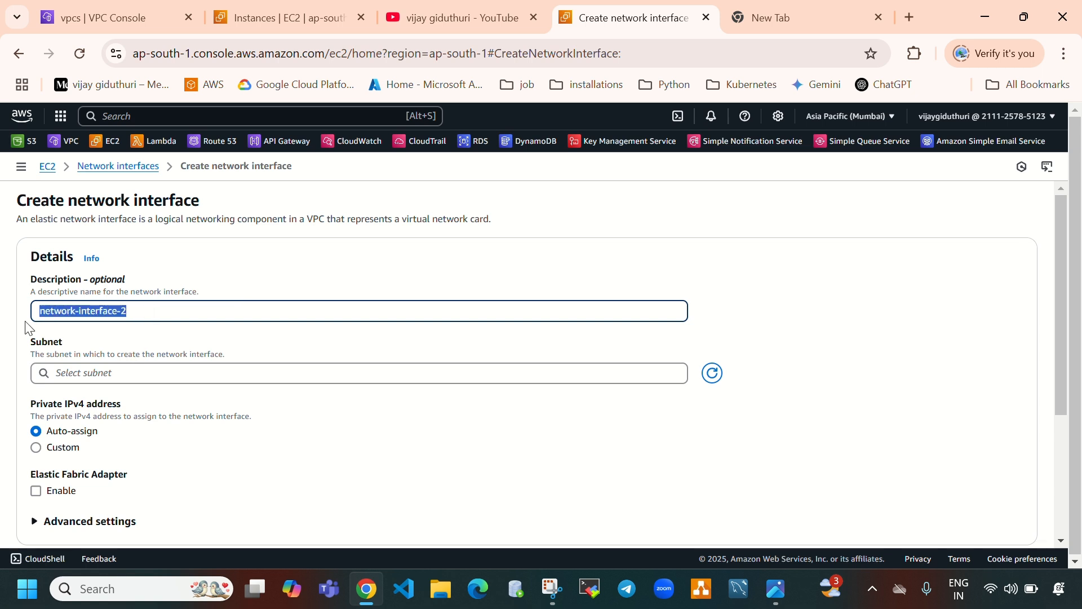
- Check test-instance's Availability Zone in the instances list and choose test-subnet-2 in ap-south-1a as the new network interface's subnet
left_click(143, 382)
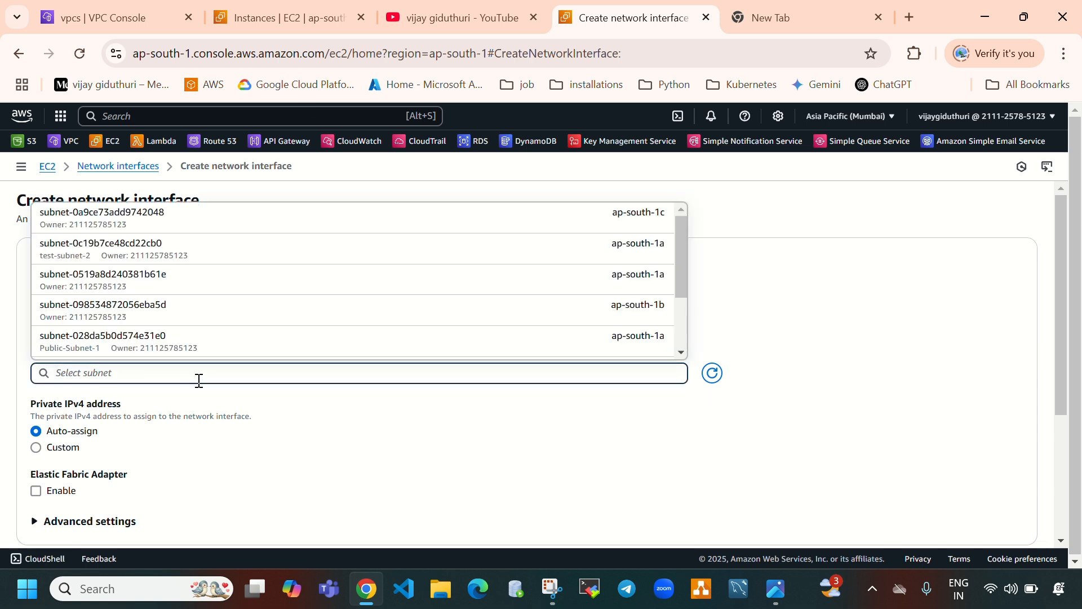
left_click(271, 19)
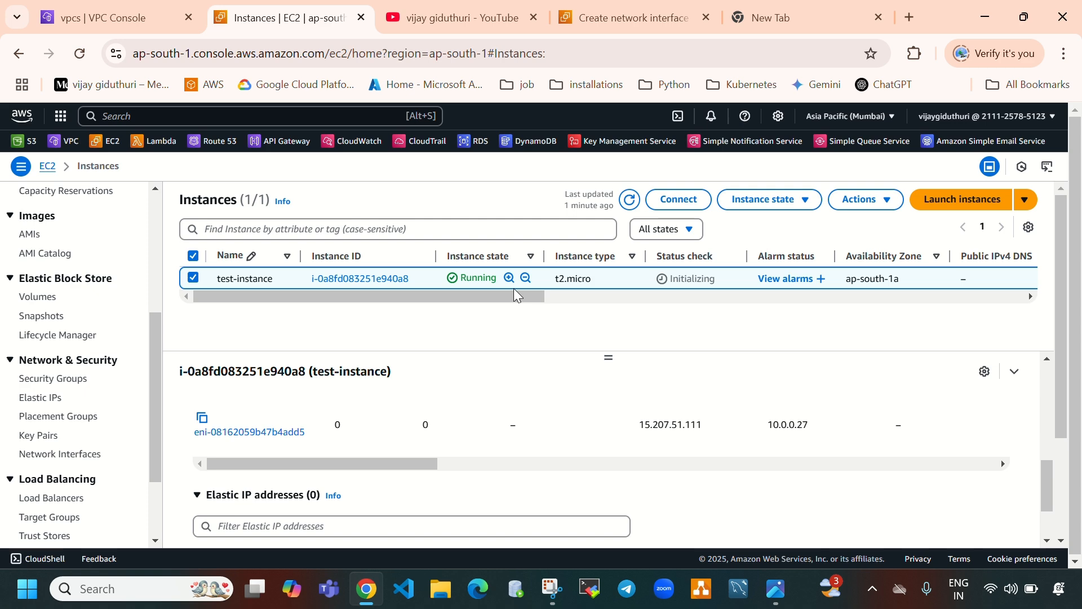
left_click(631, 18)
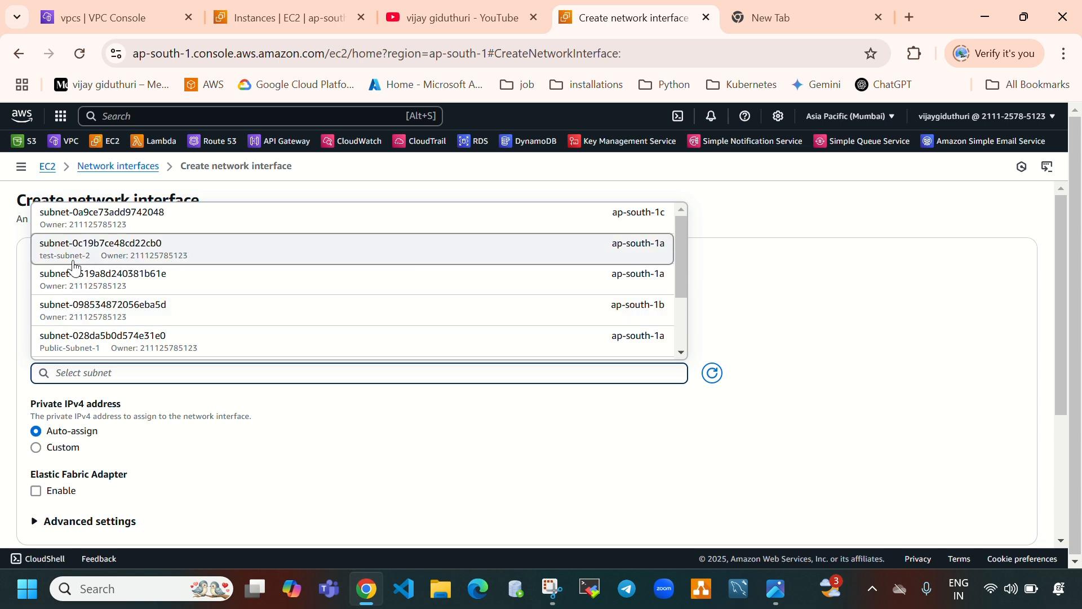
left_click(128, 248)
- Assign the test-sg security group to the new network interface and create it
scroll(245, 367, "down", 5)
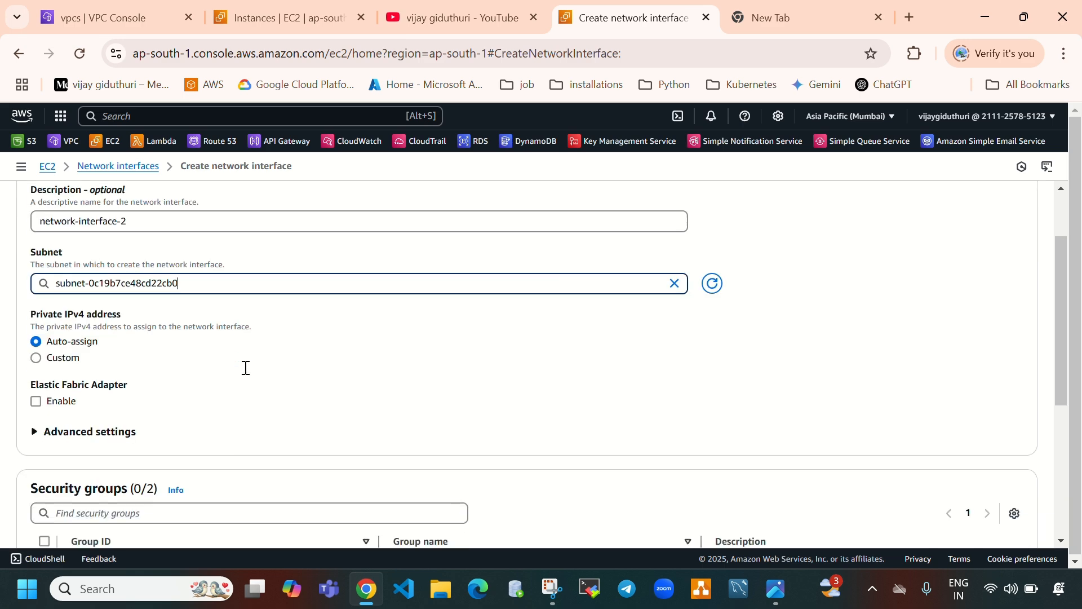
scroll(82, 382, "up", 2)
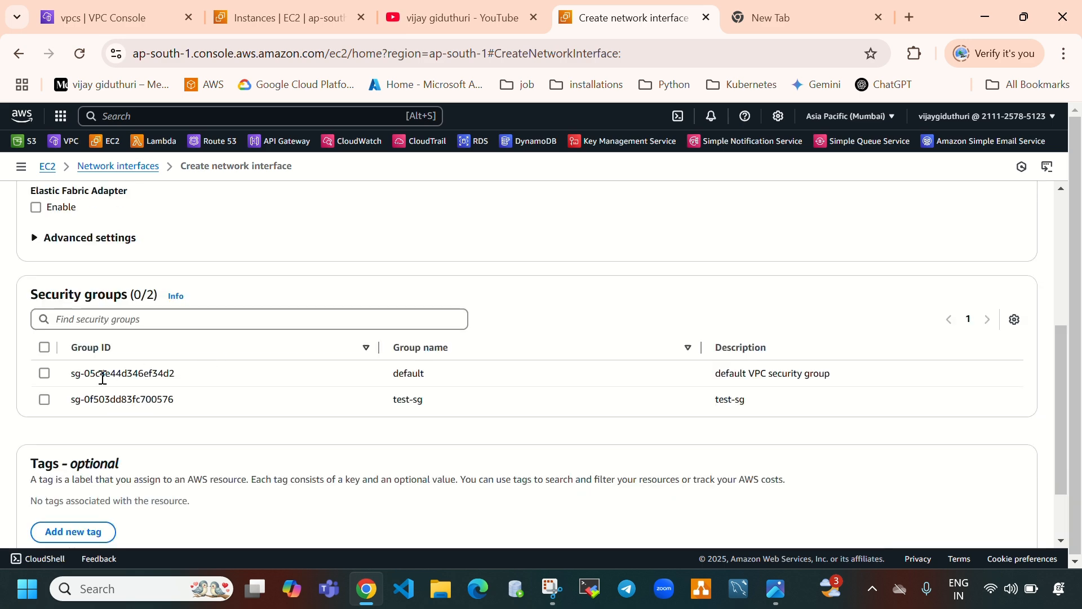
left_click(44, 399)
scroll(638, 454, "down", 3)
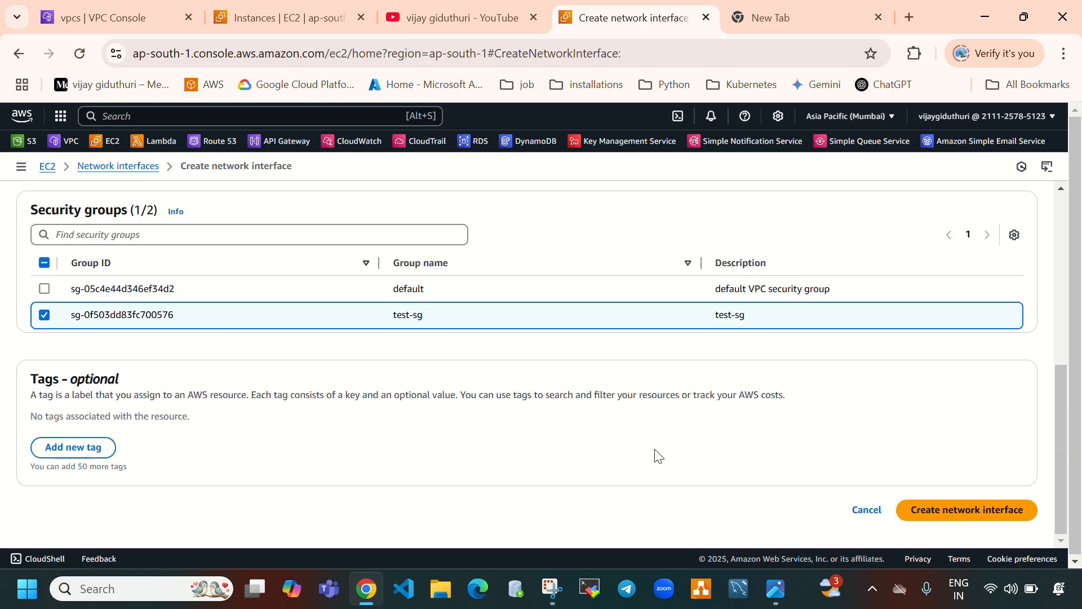
left_click(963, 521)
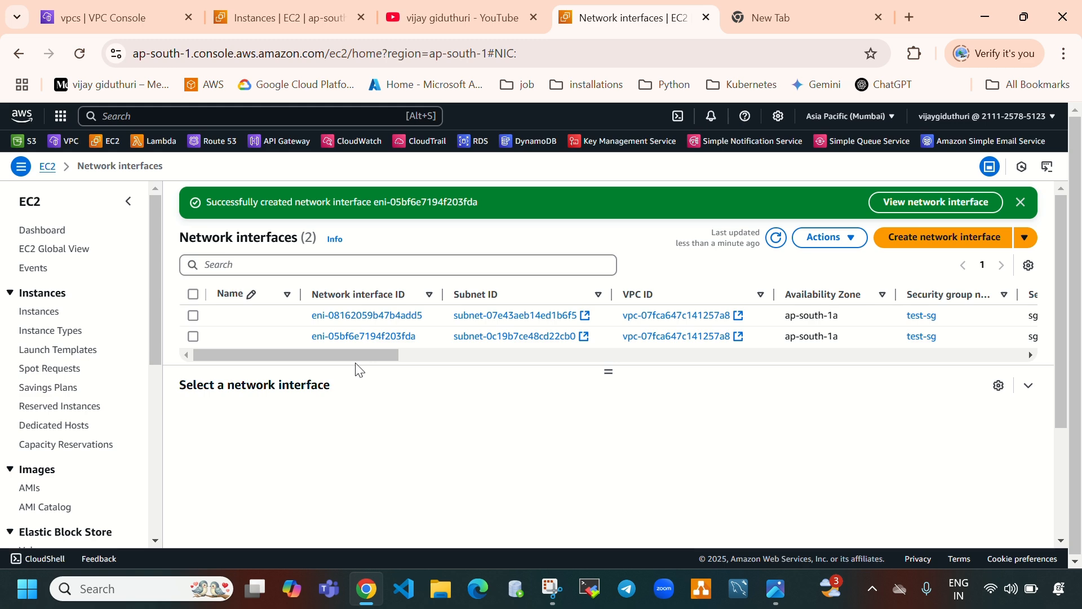
- Examine the description, attached instance, status and IP addresses of network-interface-2 in the network interfaces list
left_click_drag(350, 357, 588, 339)
left_click(389, 339)
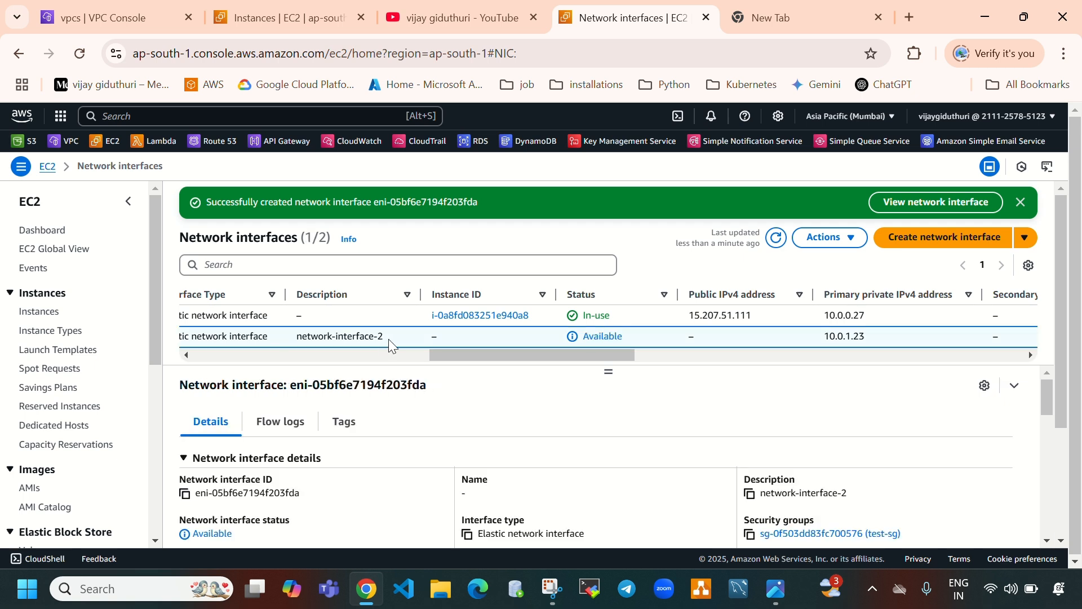
left_click_drag(388, 340, 293, 335)
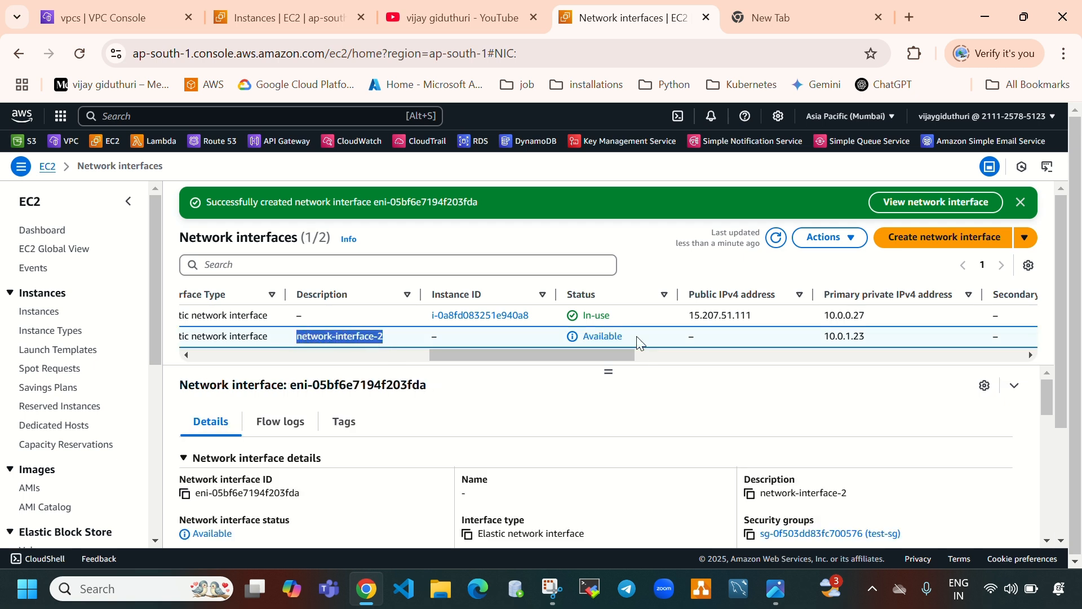
left_click_drag(637, 339, 584, 337)
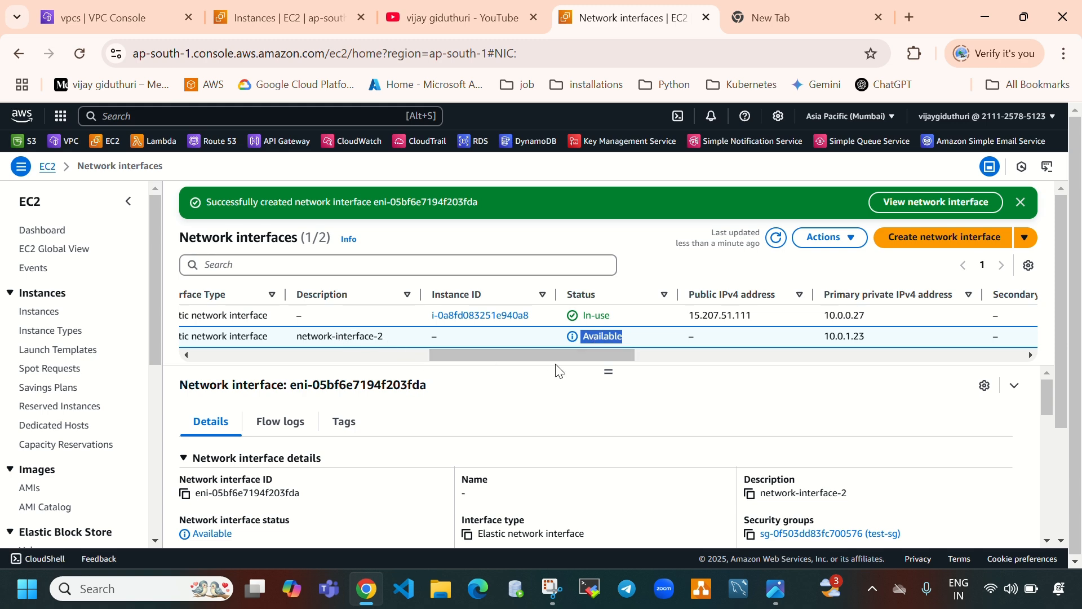
left_click_drag(550, 356, 380, 367)
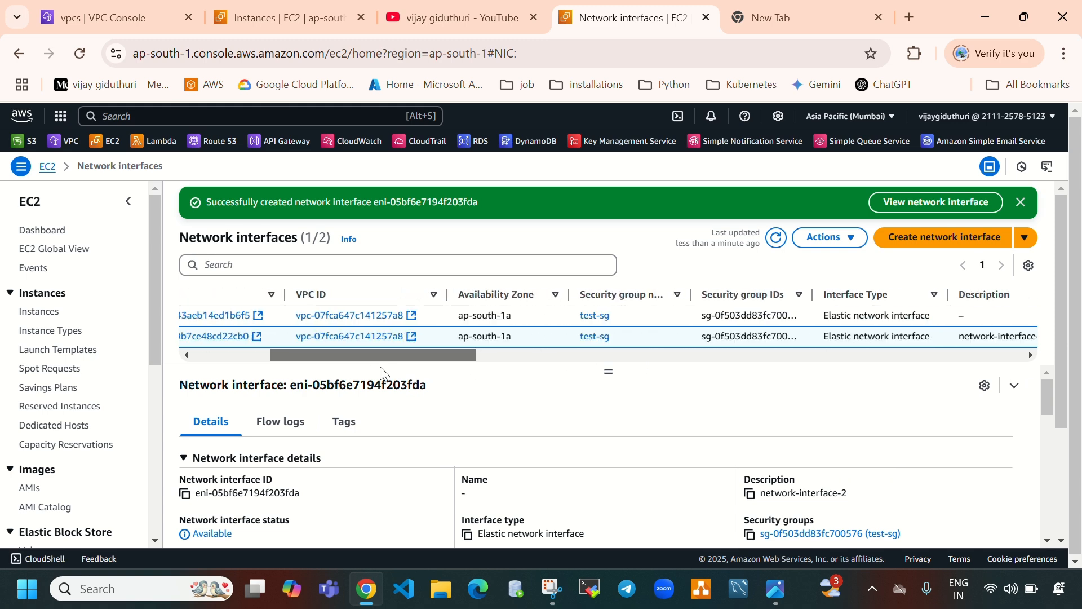
- Attach network-interface-2 from test-vpc to test-instance in the EC2 instances page
left_click(258, 28)
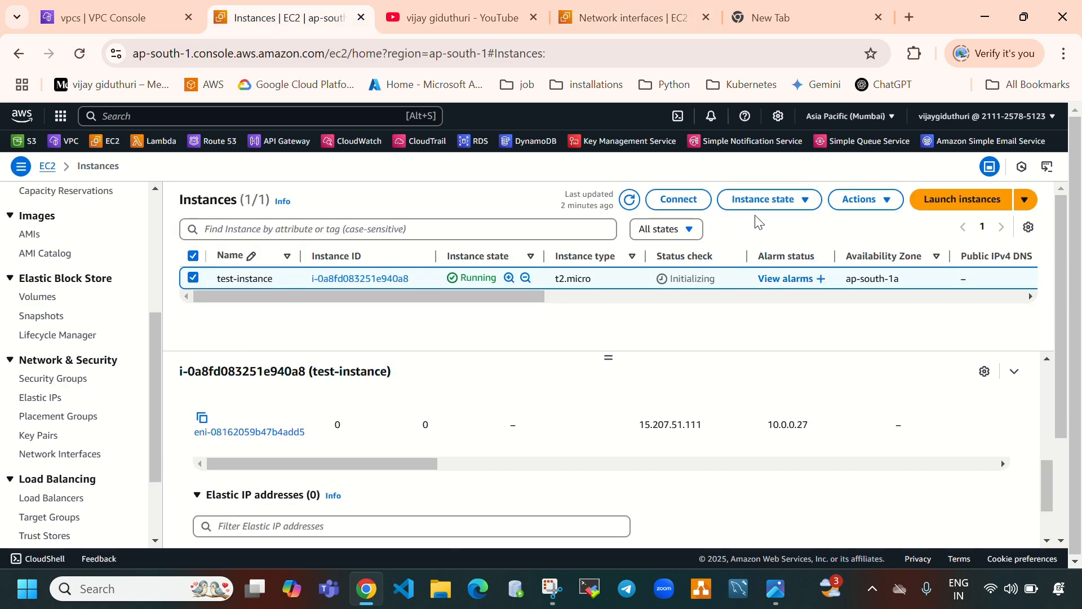
left_click(868, 204)
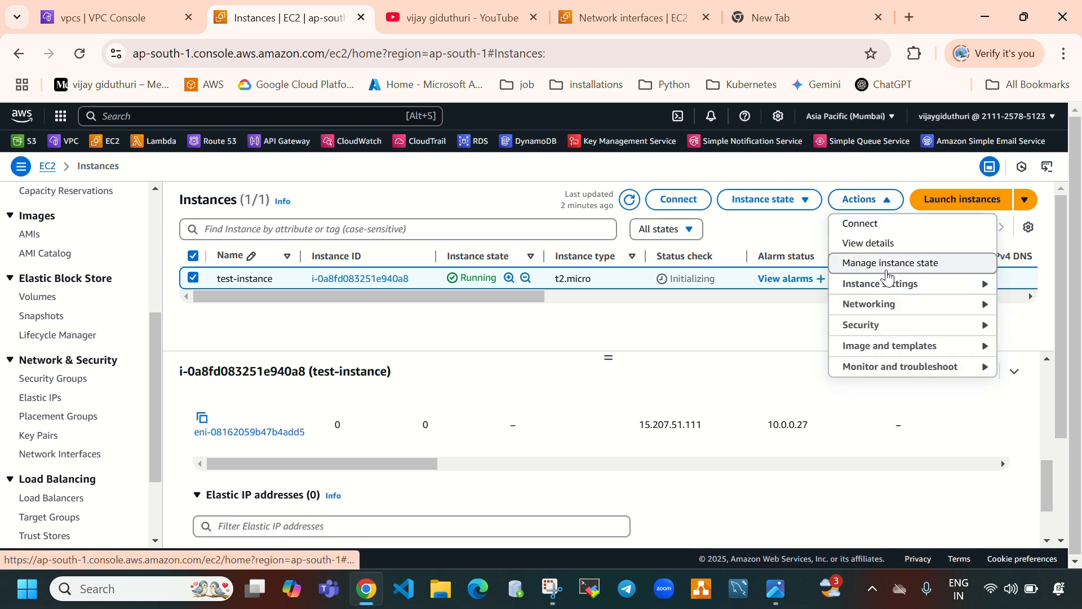
mouse_move(894, 316)
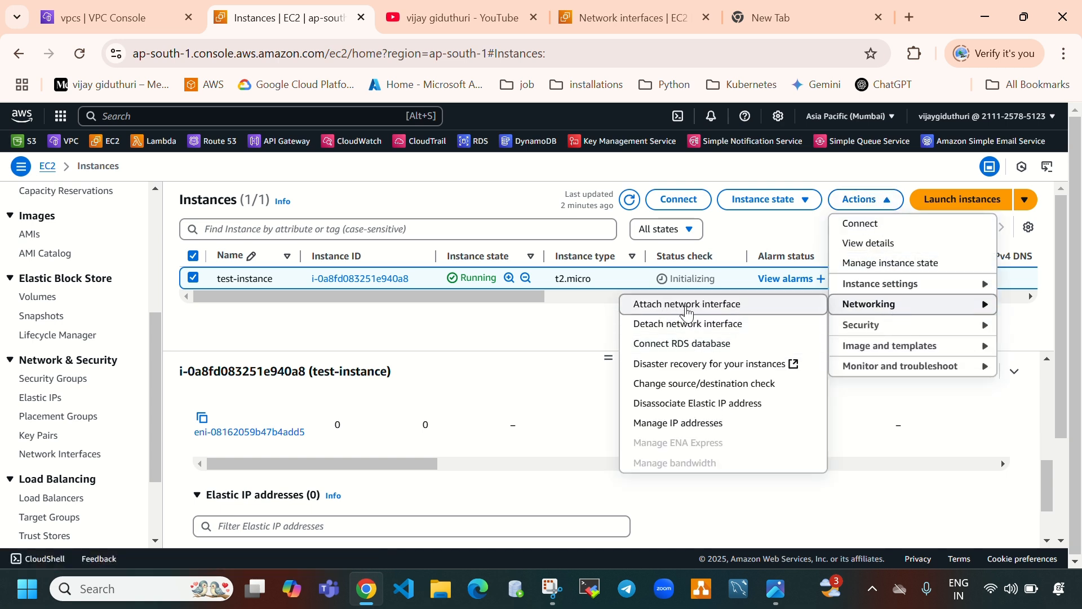
left_click(687, 304)
left_click(246, 329)
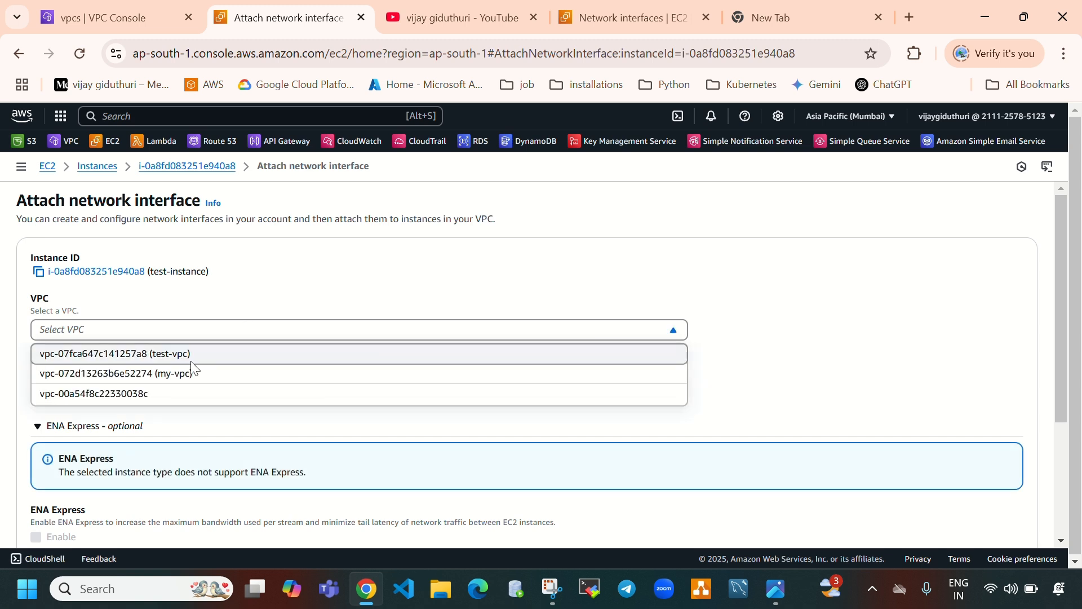
left_click(192, 361)
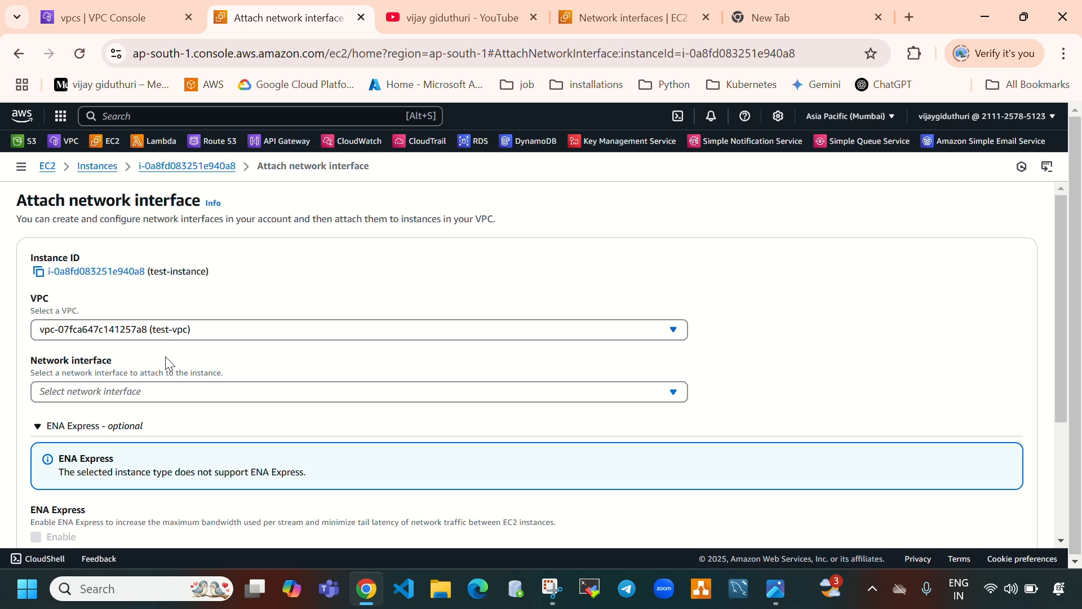
left_click(202, 395)
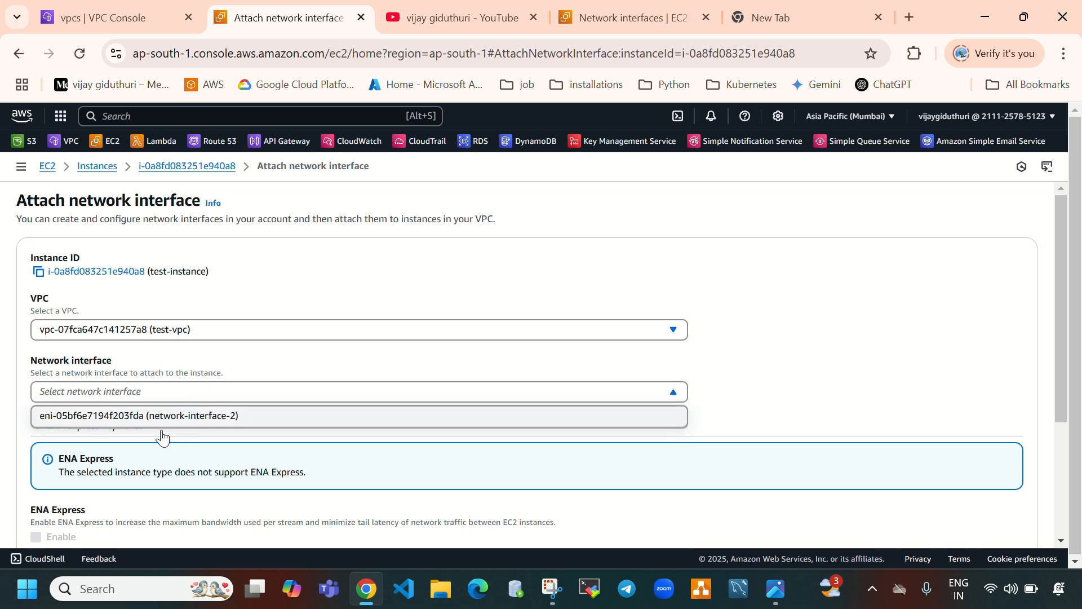
left_click(189, 418)
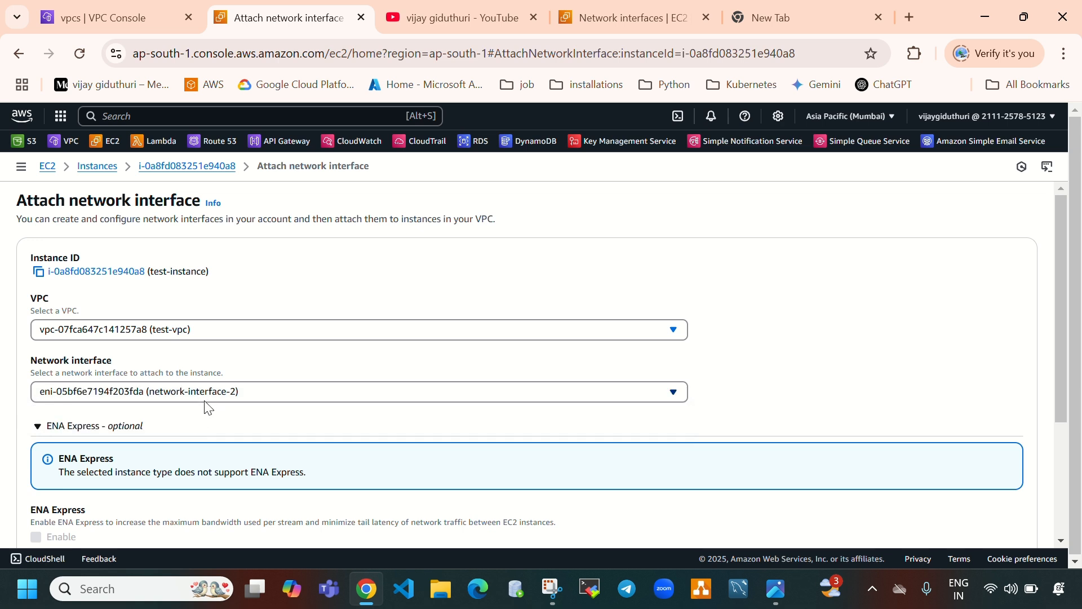
scroll(208, 407, "down", 3)
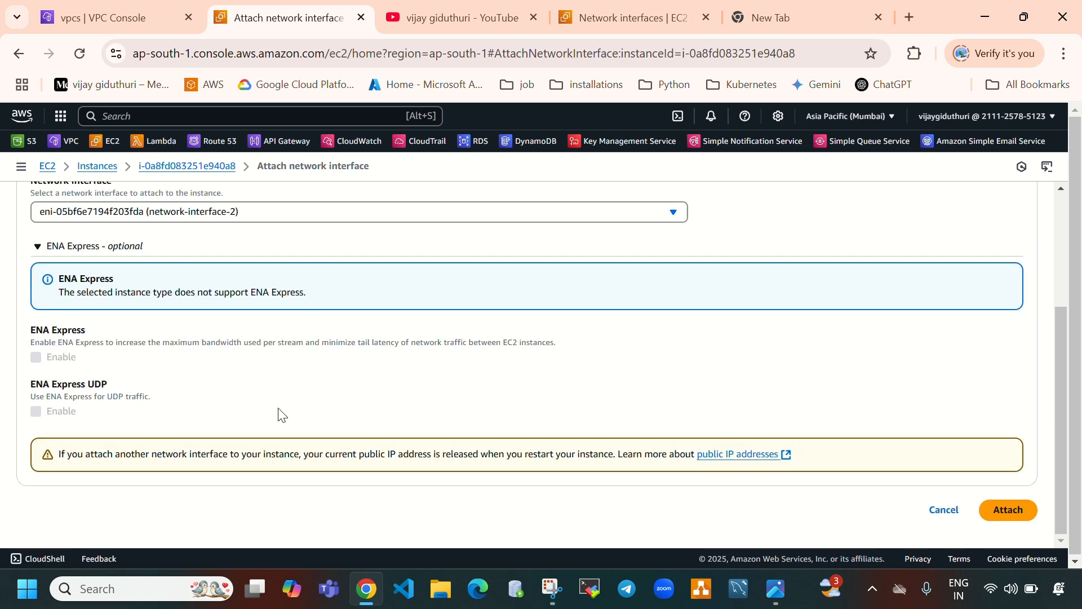
left_click(1012, 511)
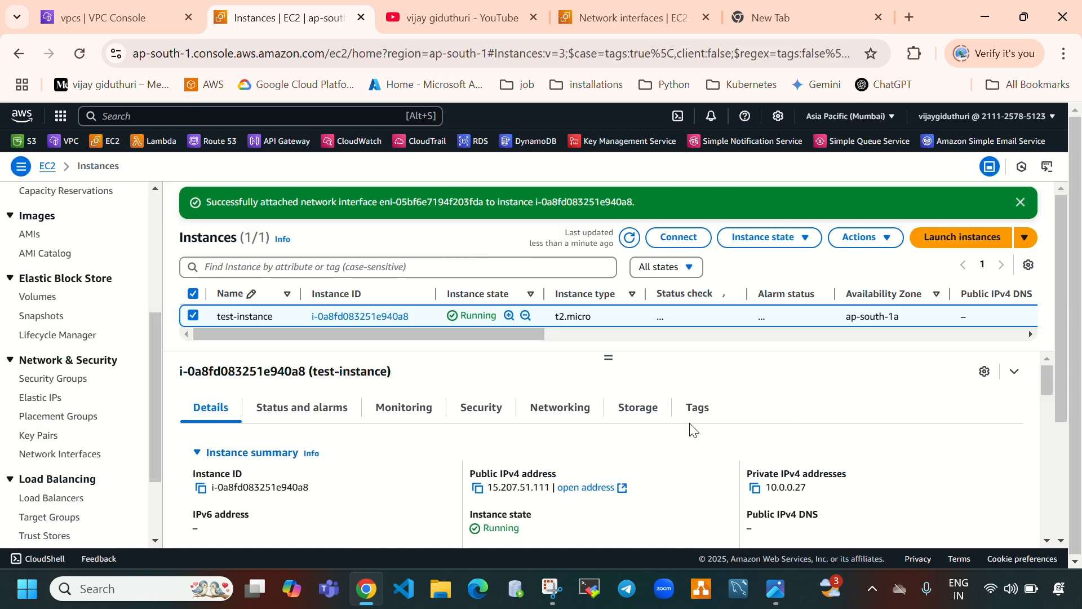
- Refresh the instances list and examine test-instance's private IPv4 addresses and attached network interfaces
left_click(630, 239)
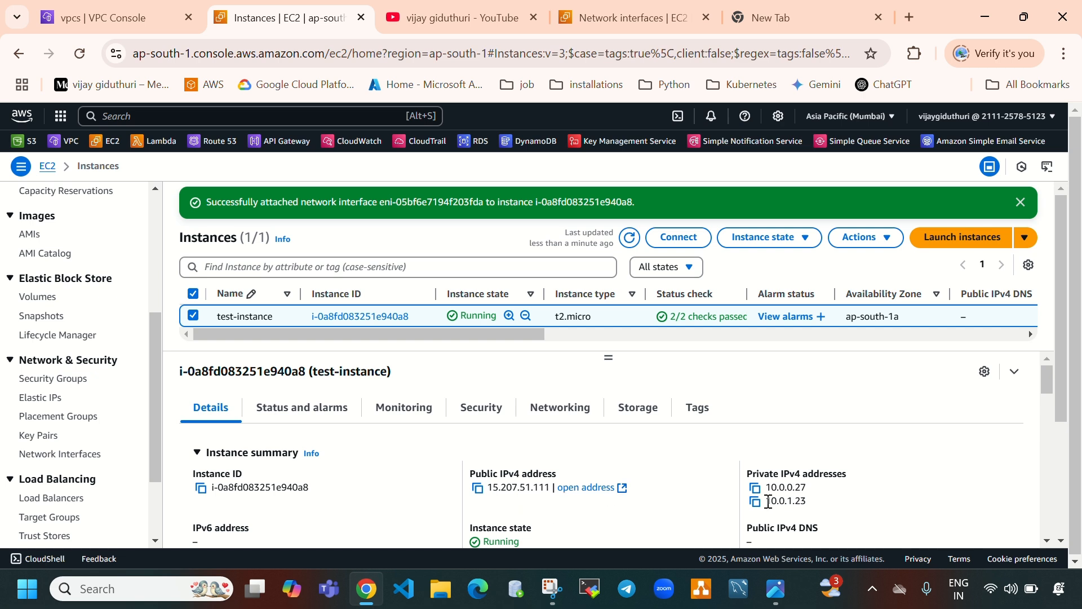
left_click_drag(769, 500, 814, 503)
left_click(571, 417)
scroll(563, 498, "down", 6)
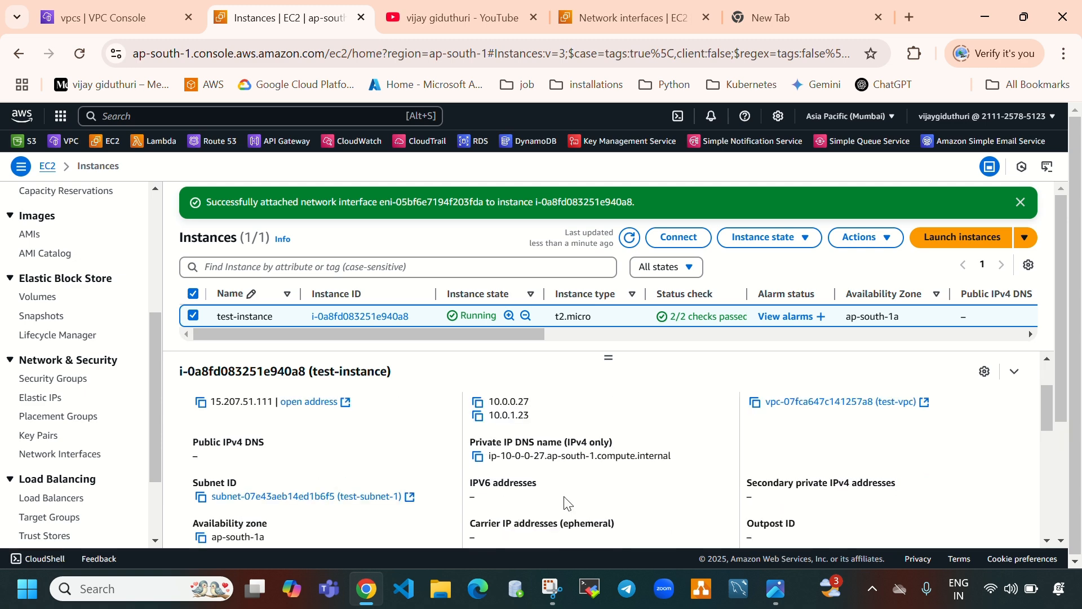
scroll(566, 497, "up", 2)
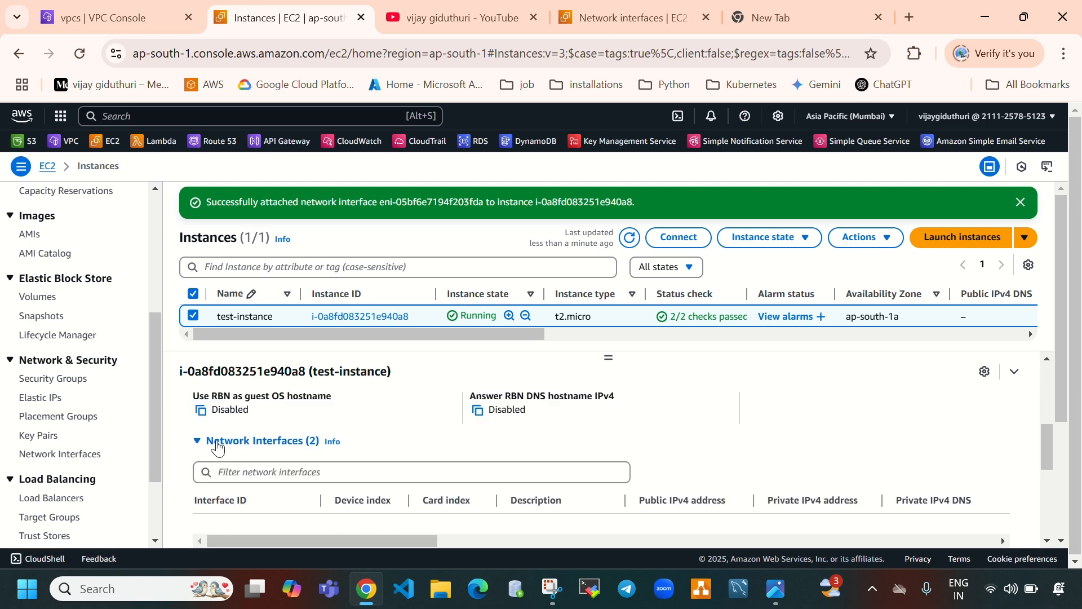
scroll(564, 459, "down", 2)
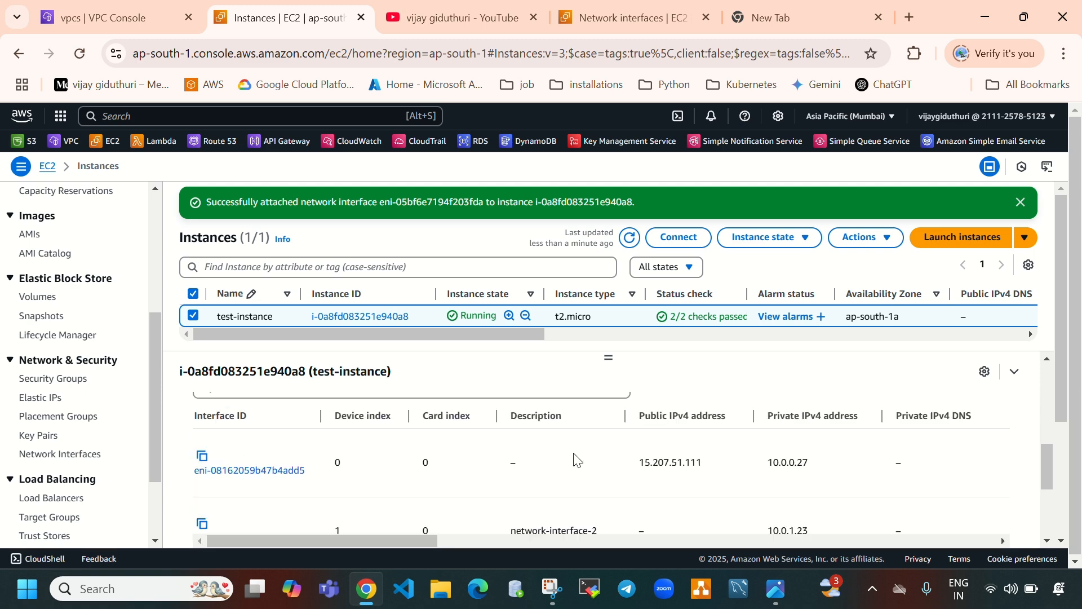
scroll(577, 461, "down", 2)
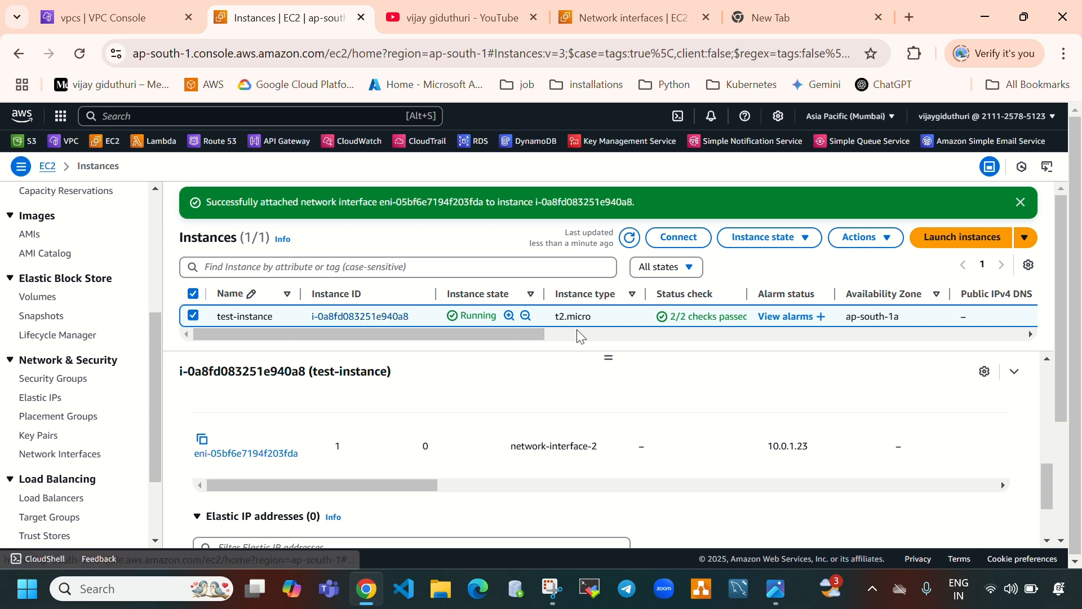
- Compare the device index, description and IP addresses of the two network interfaces attached to test-instance
mouse_move(481, 330)
left_mouse_down()
mouse_move(617, 332)
mouse_move(483, 325)
left_mouse_up()
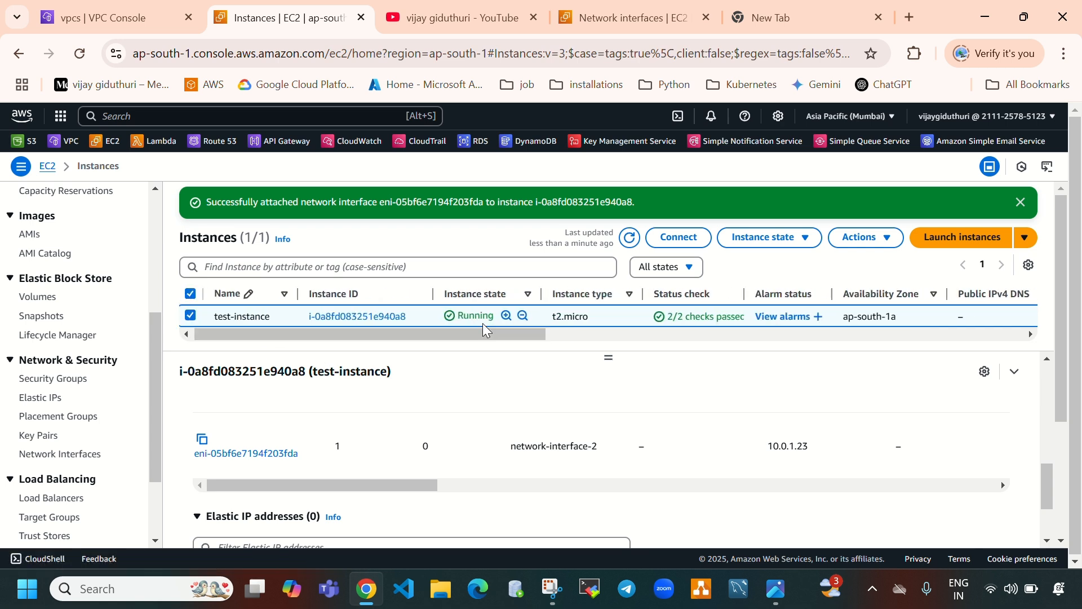
scroll(414, 482, "up", 2)
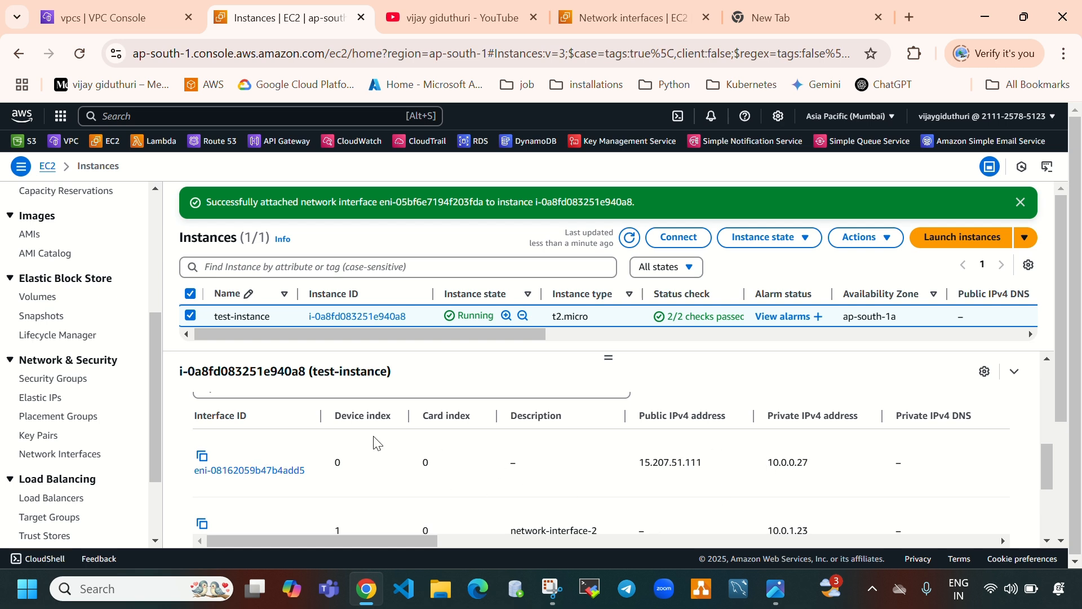
scroll(681, 466, "down", 2)
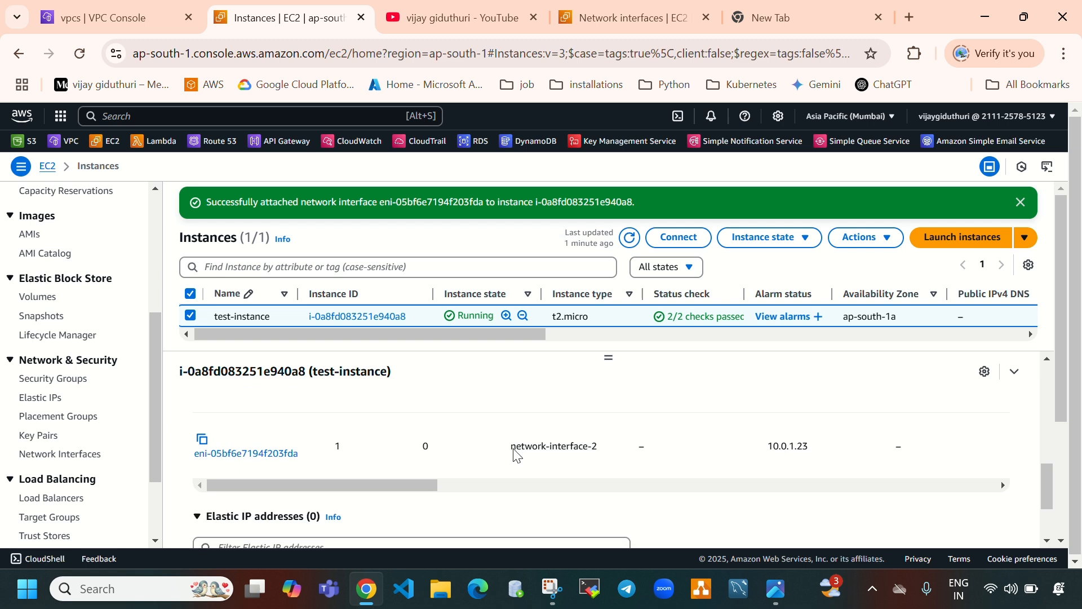
left_click_drag(515, 452, 608, 454)
left_click(406, 495)
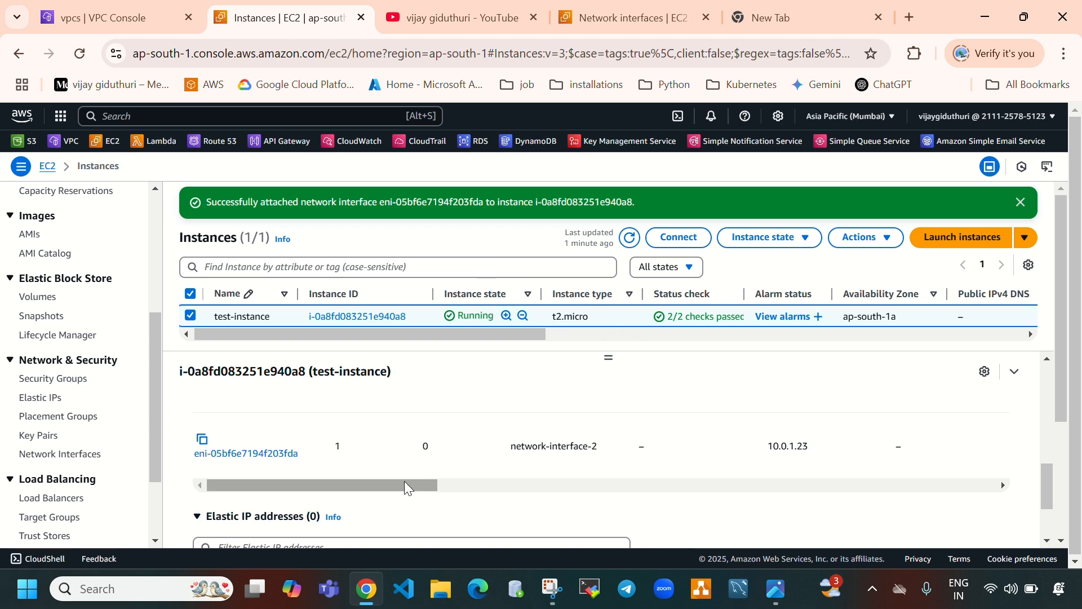
mouse_move(404, 482)
left_mouse_down()
mouse_move(545, 486)
mouse_move(700, 467)
mouse_move(400, 463)
left_mouse_up()
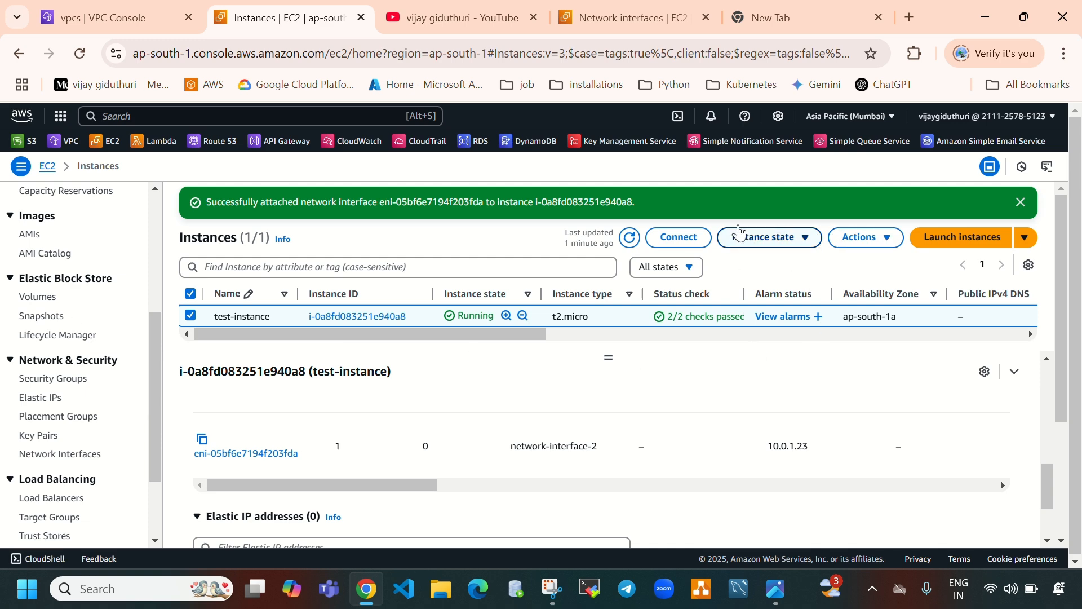
- Connect to test-instance through EC2 Instance Connect with its public IPv4 address and username ubuntu, and show the terminal session
left_click(693, 249)
scroll(688, 391, "down", 2)
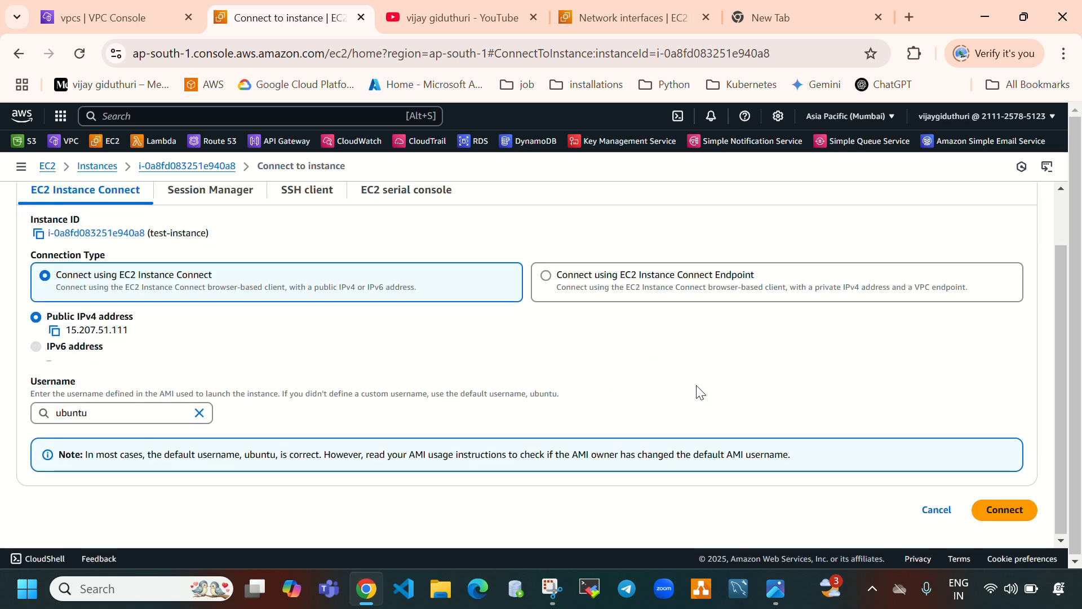
left_click(988, 505)
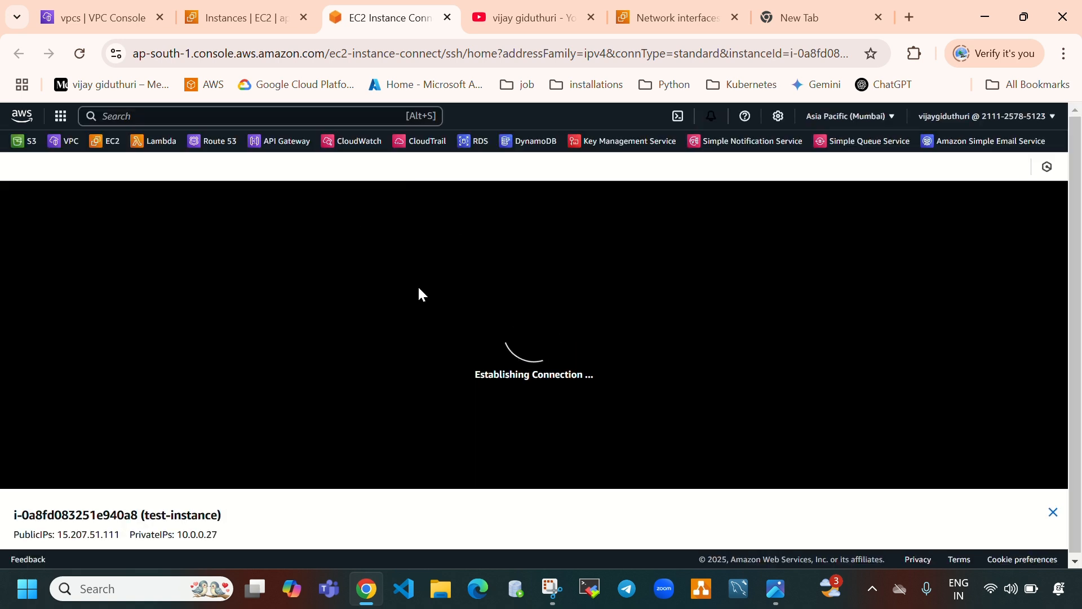
left_click(235, 27)
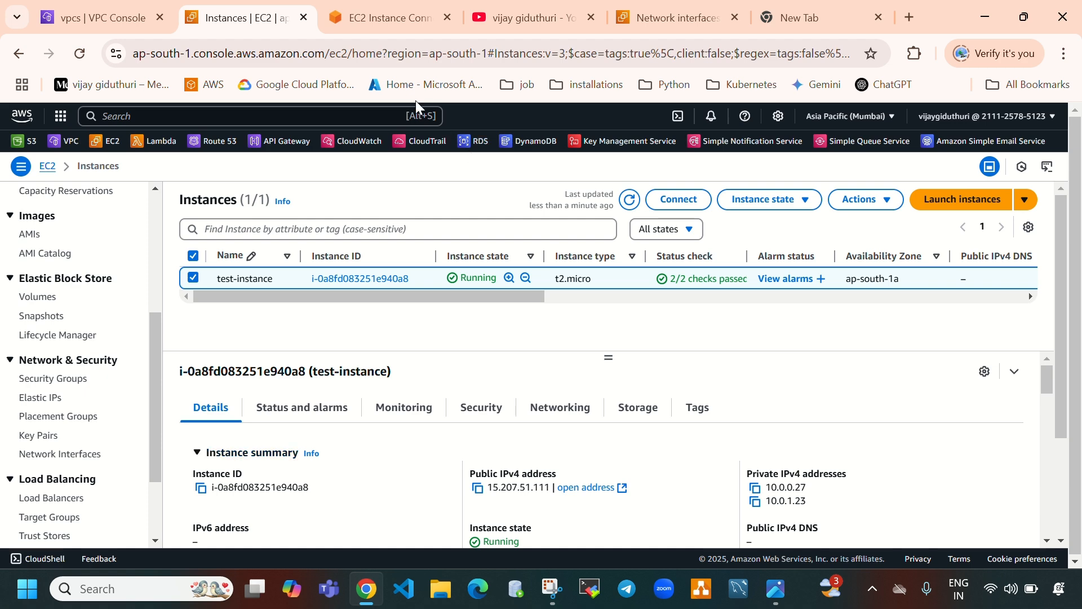
left_click(372, 17)
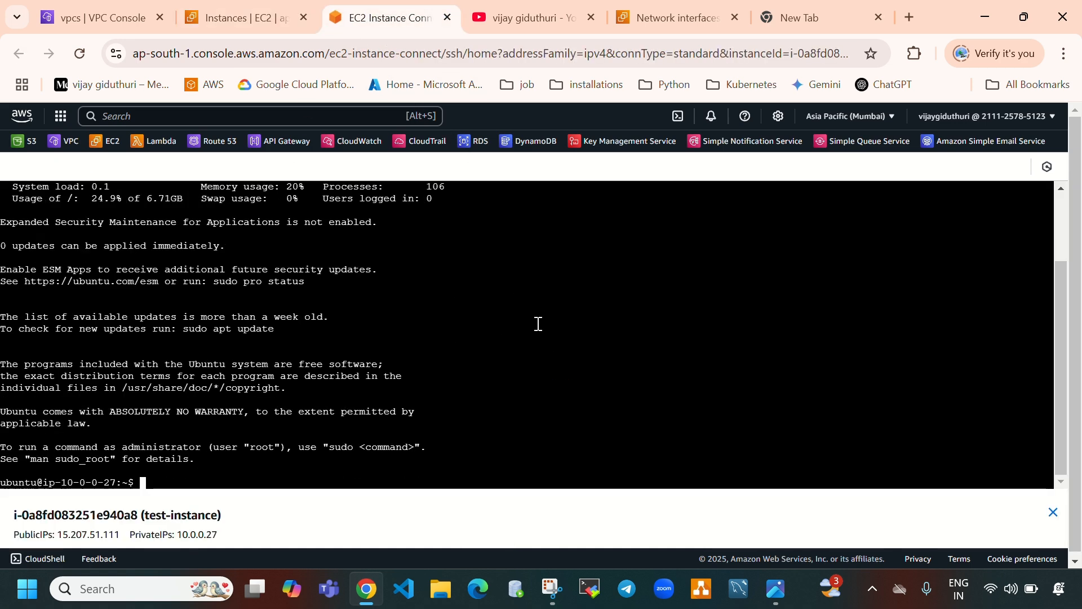
- Clear the terminal and update the package lists with sudo apt update -y
key("ctrl+l")
type("s")
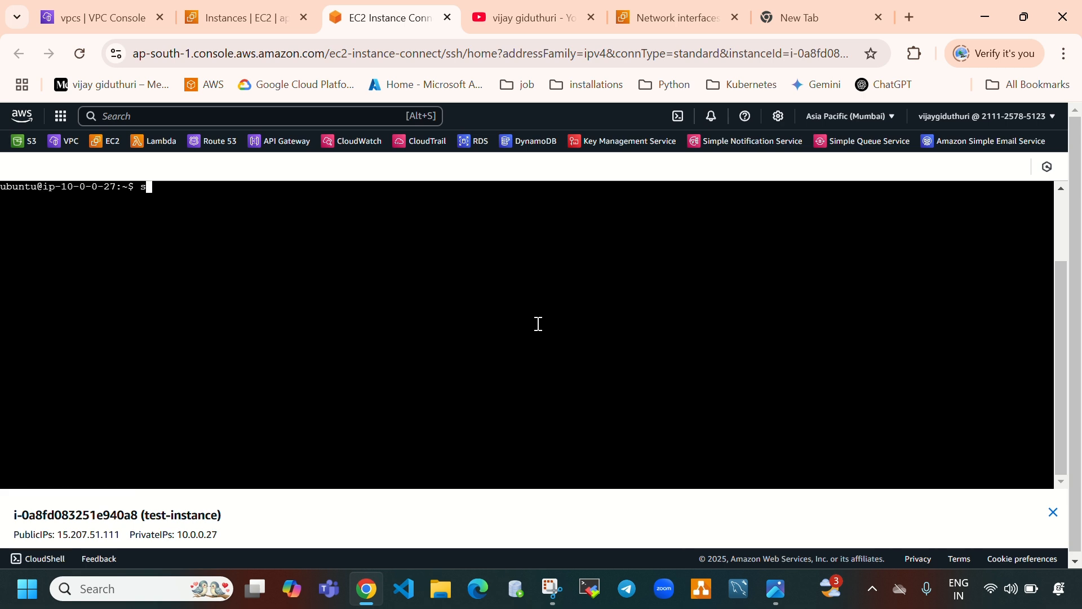
type("udo apt update -y")
key("Return")
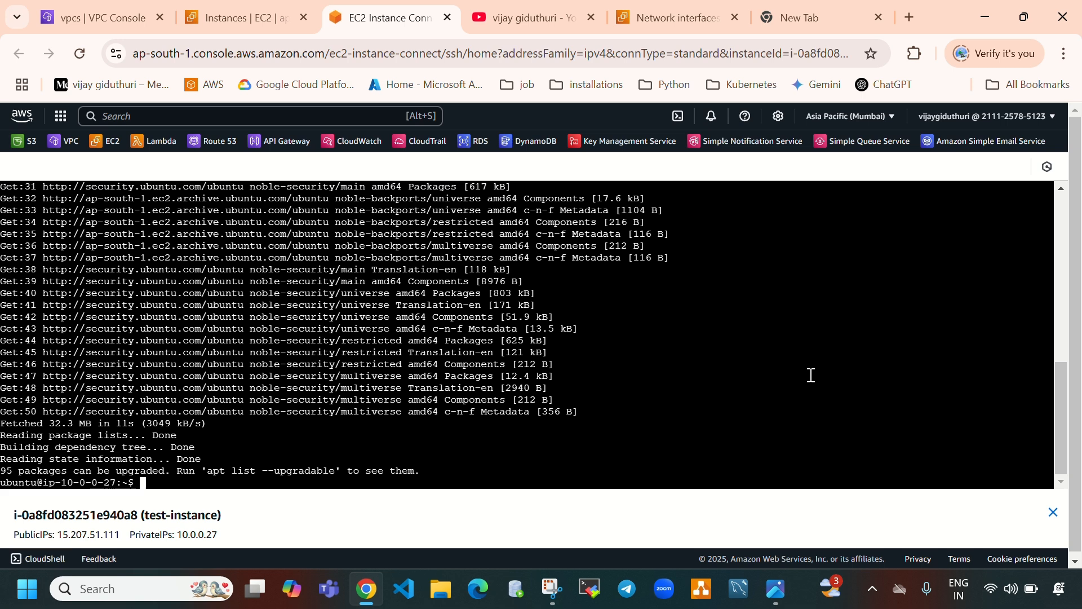
- Clear the terminal and list the instance's network interfaces with ip a
key("ctrl+l")
type("ip ")
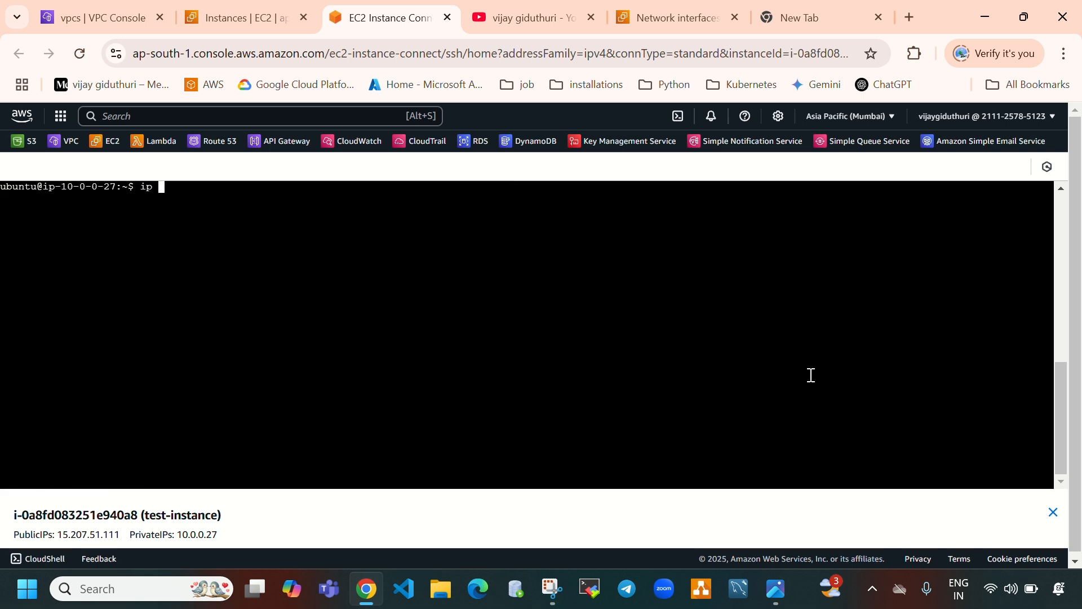
type("a")
key("Return")
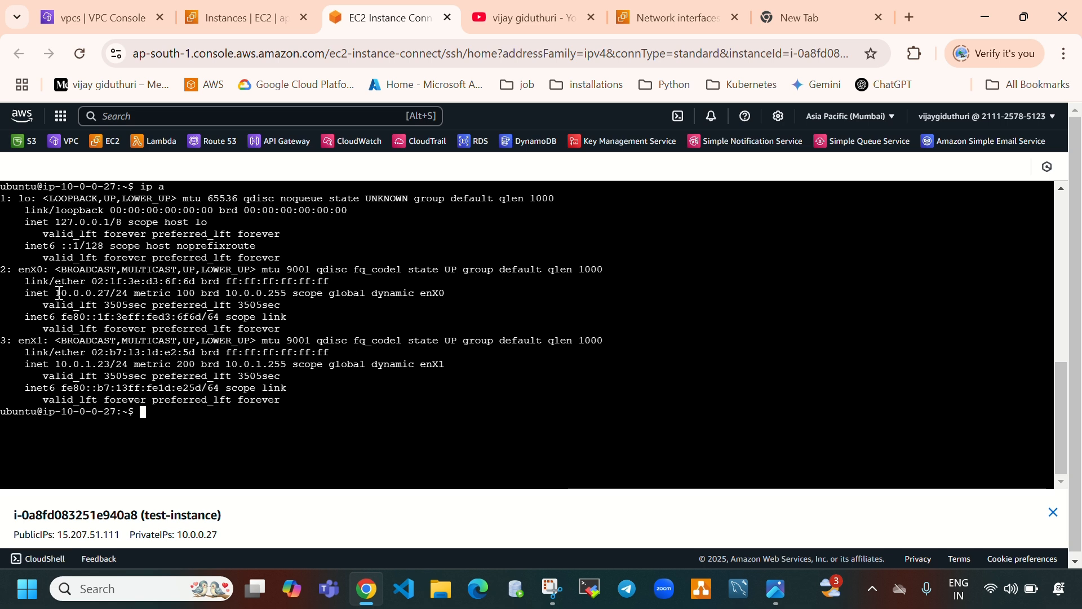
- Compare the enX0 and enX1 addresses in the terminal with test-instance's private IPv4 addresses on the EC2 instances page
left_click_drag(59, 293, 109, 294)
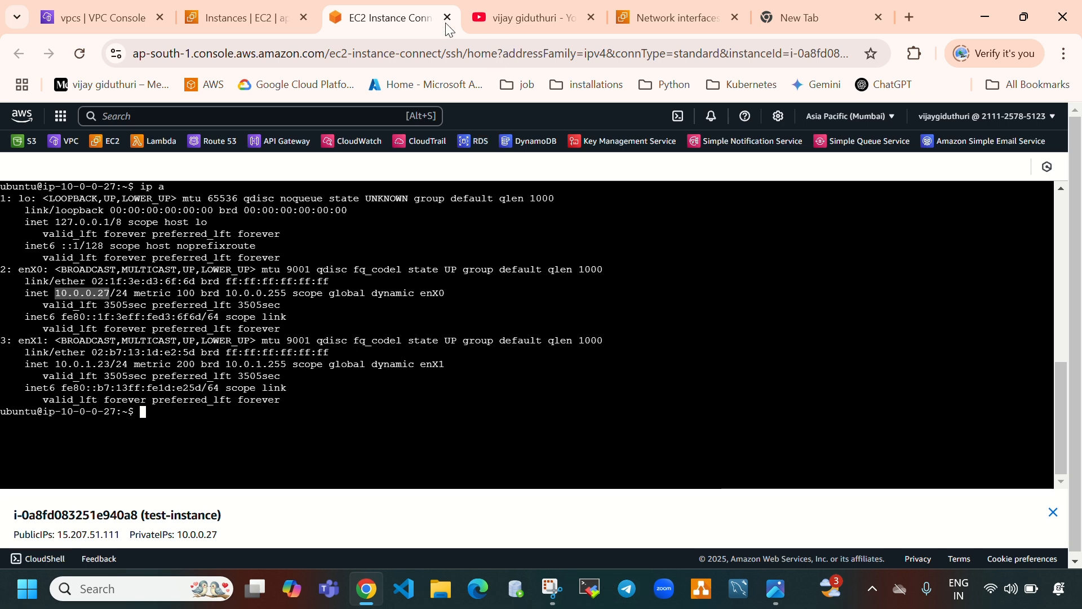
left_click(271, 4)
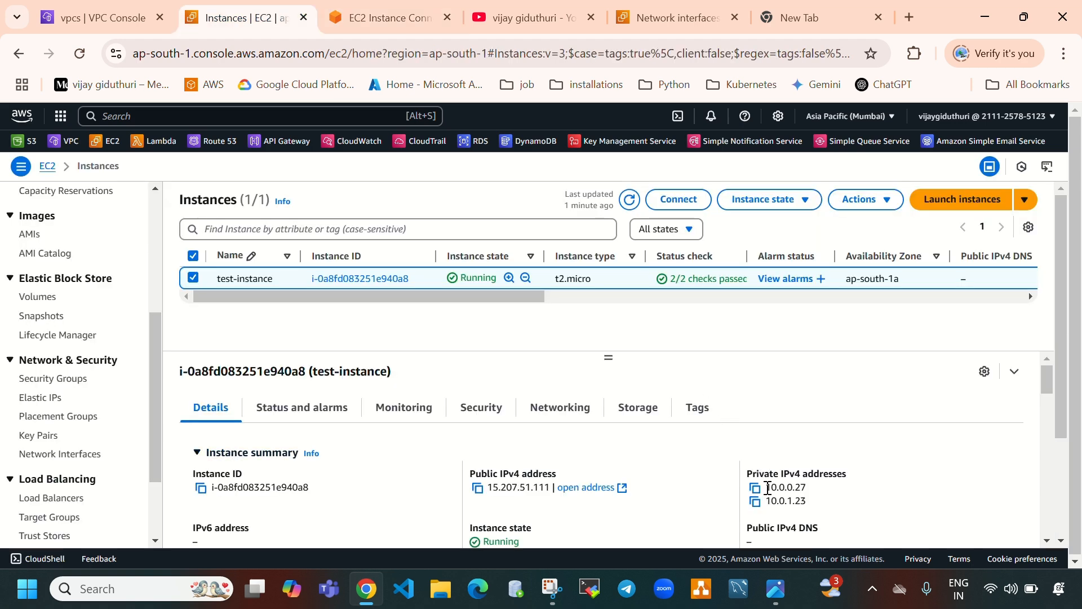
left_click_drag(768, 489, 808, 489)
left_click_drag(772, 501, 795, 505)
left_click(353, 21)
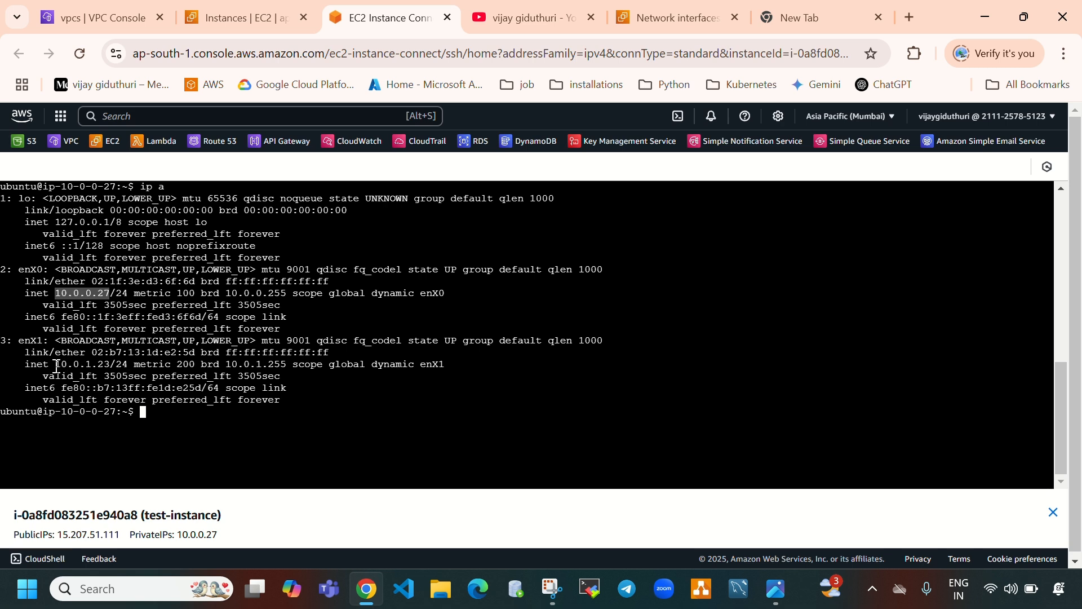
left_click_drag(57, 366, 112, 361)
left_click(261, 16)
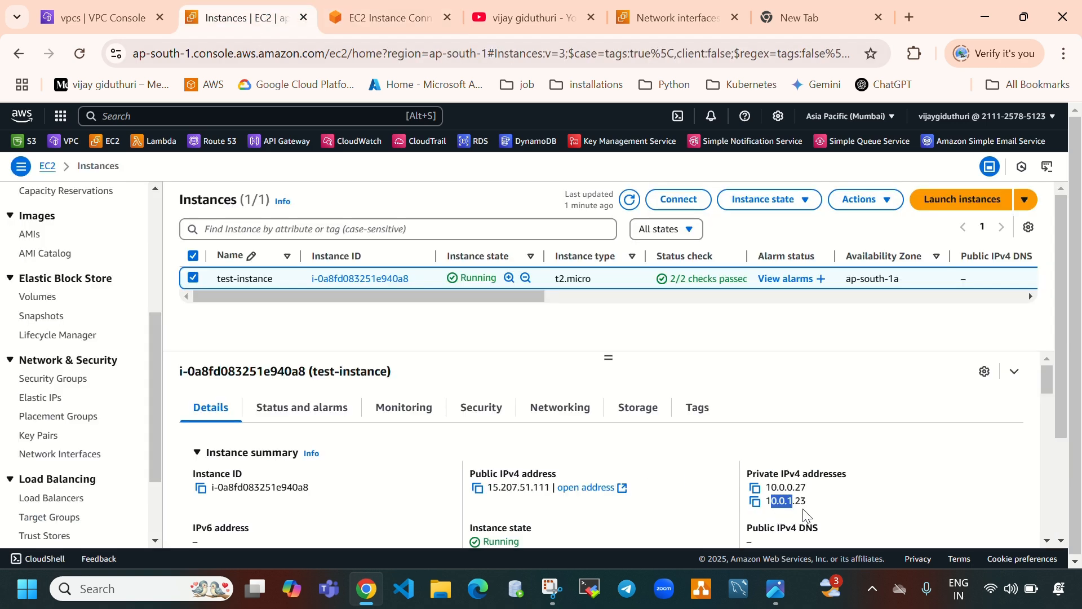
left_click_drag(802, 508, 781, 501)
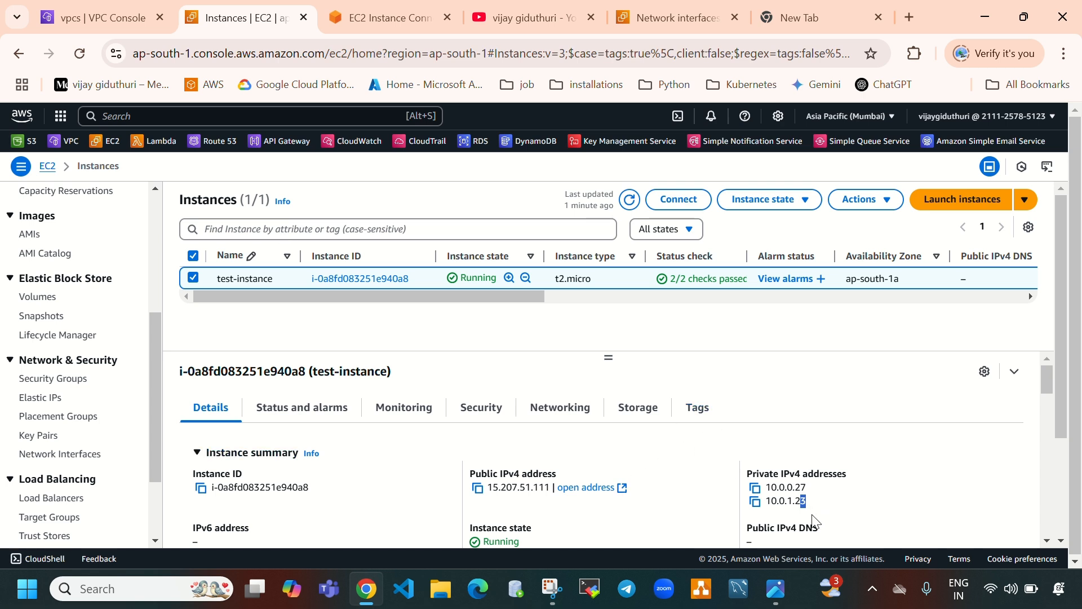
- Copy test-instance's first private IPv4 address, ping 10.0.0.27 from the cleared terminal, and stop the ping after a few replies
left_click(755, 488)
left_click(756, 488)
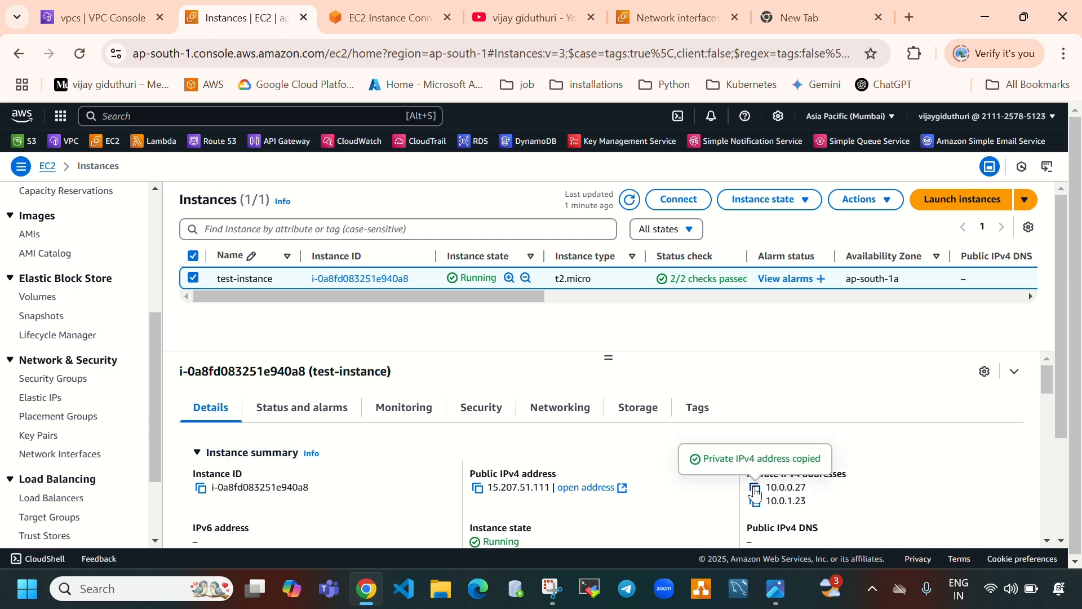
left_click(380, 19)
left_click(510, 432)
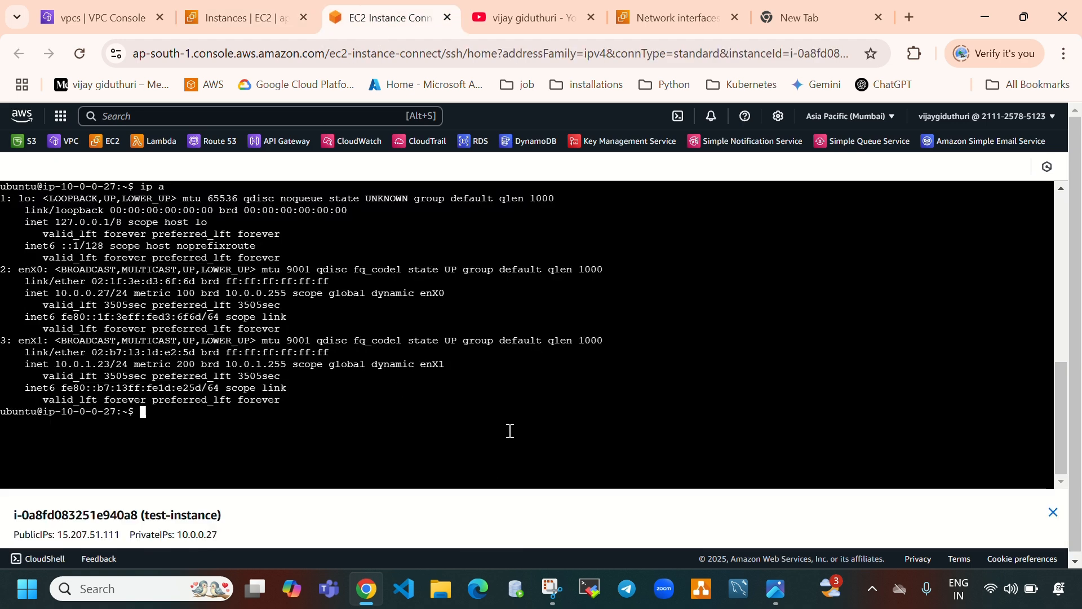
key("ctrl+l")
type("ping")
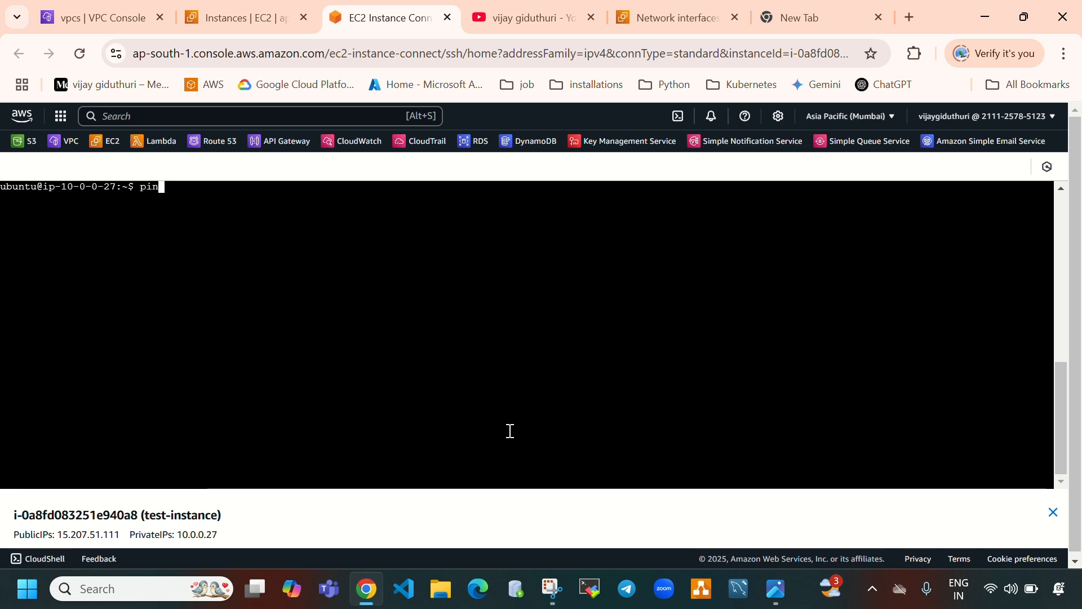
right_click(172, 187)
left_click(204, 356)
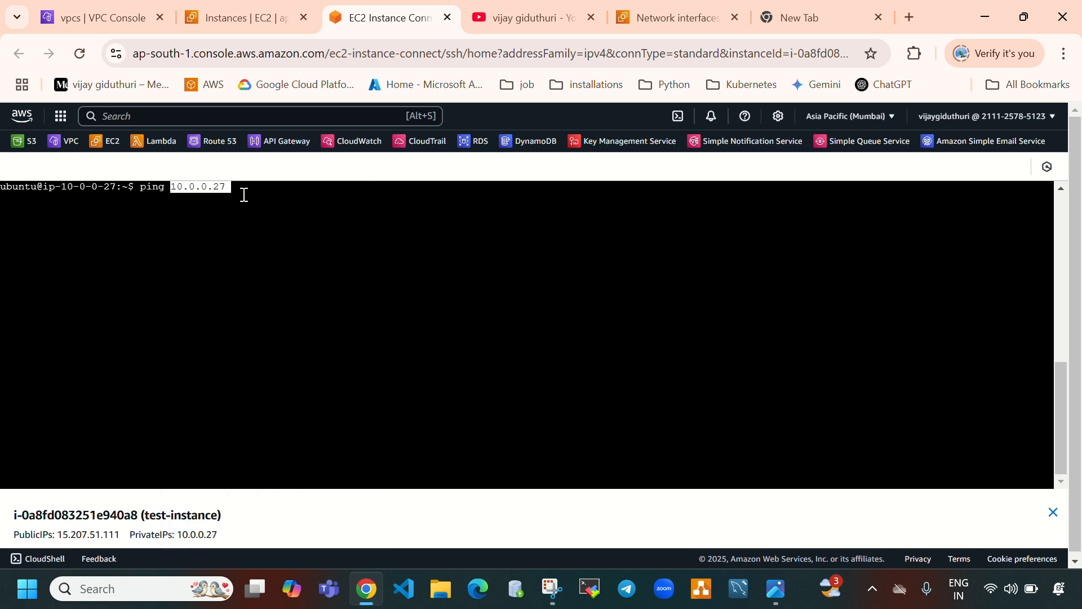
key("Return")
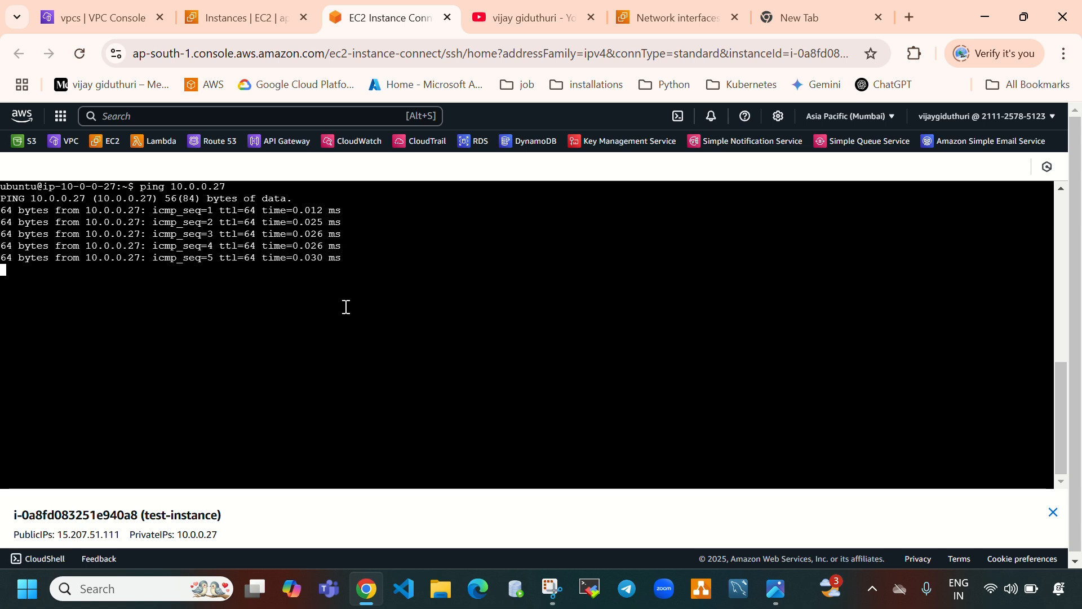
key("ctrl+c")
- Copy test-instance's second private IPv4 address, ping 10.0.1.23 from the terminal, and stop the ping after a few replies
left_click(270, 27)
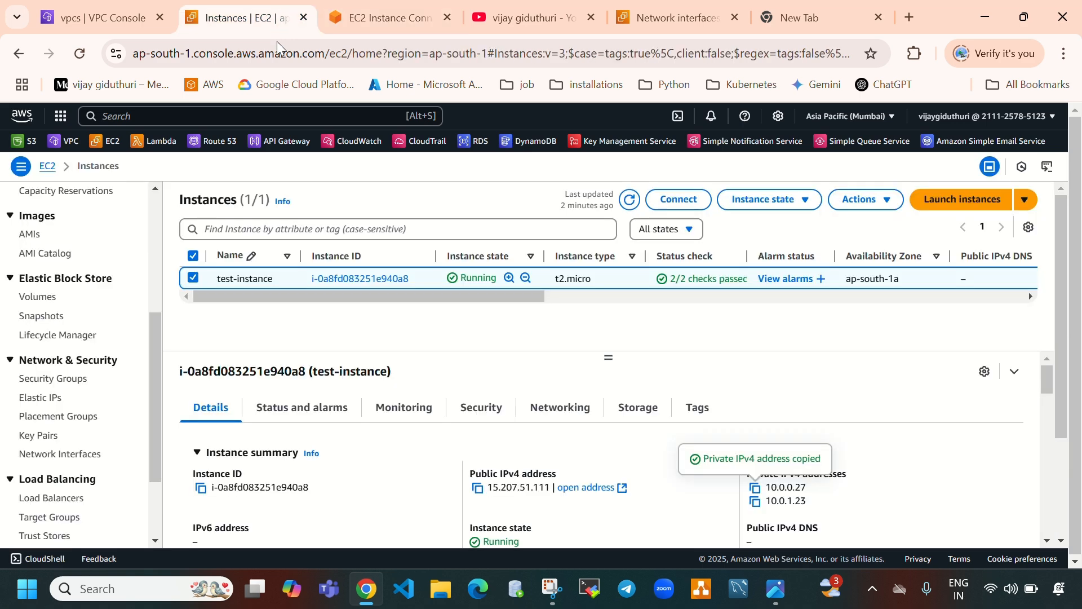
left_click(755, 503)
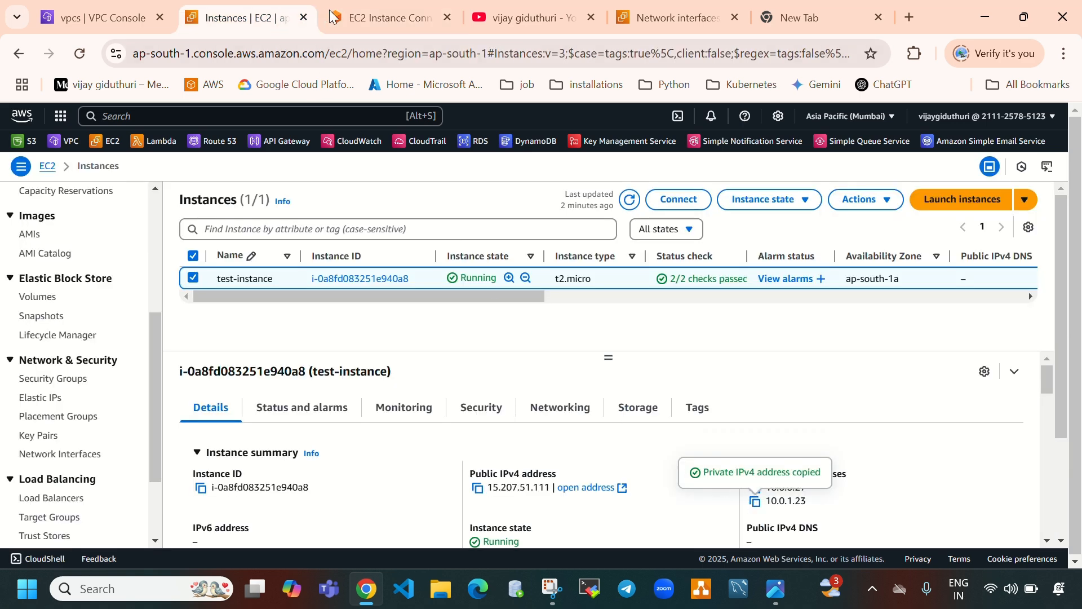
left_click(346, 13)
type("p")
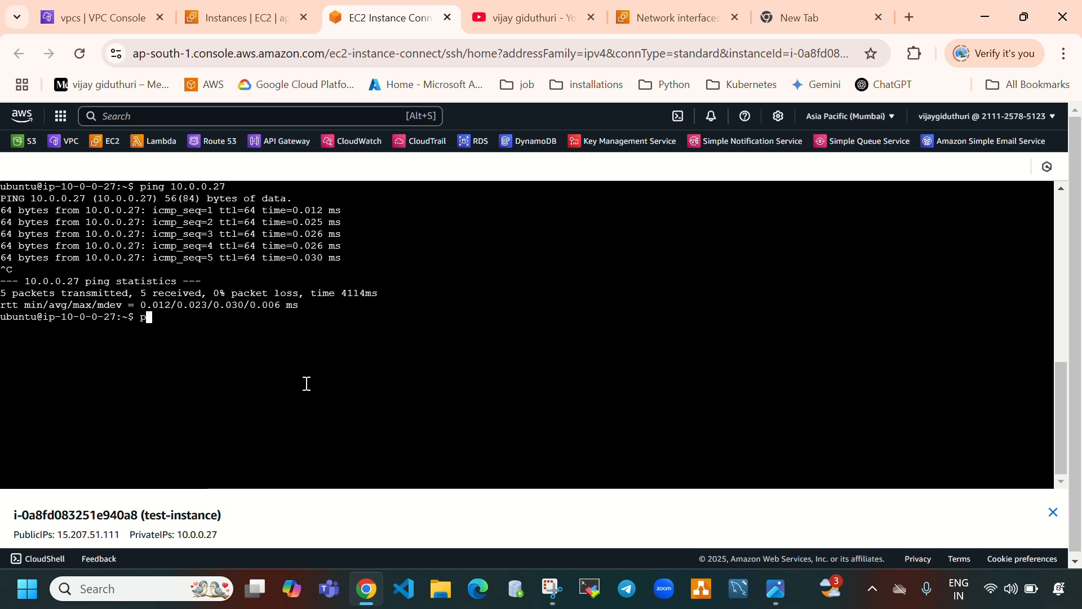
type("ing")
right_click(183, 326)
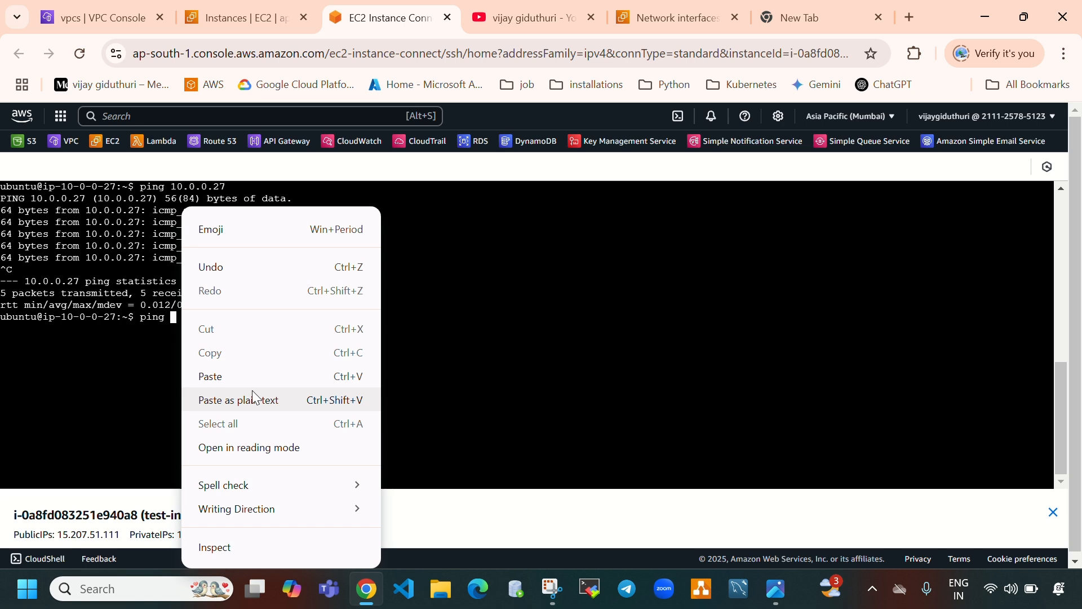
left_click(252, 390)
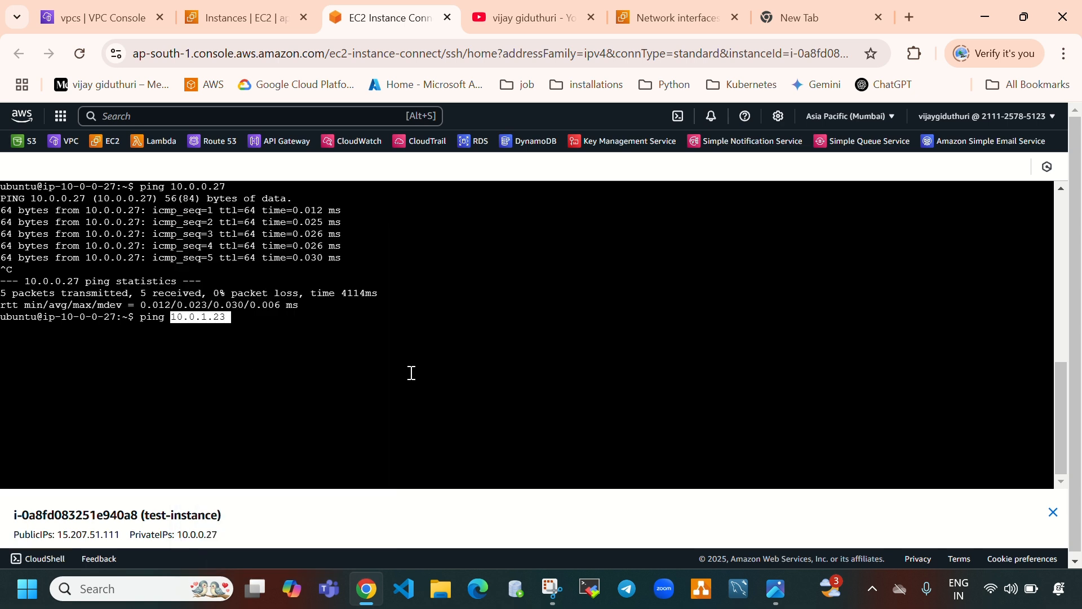
key("Return")
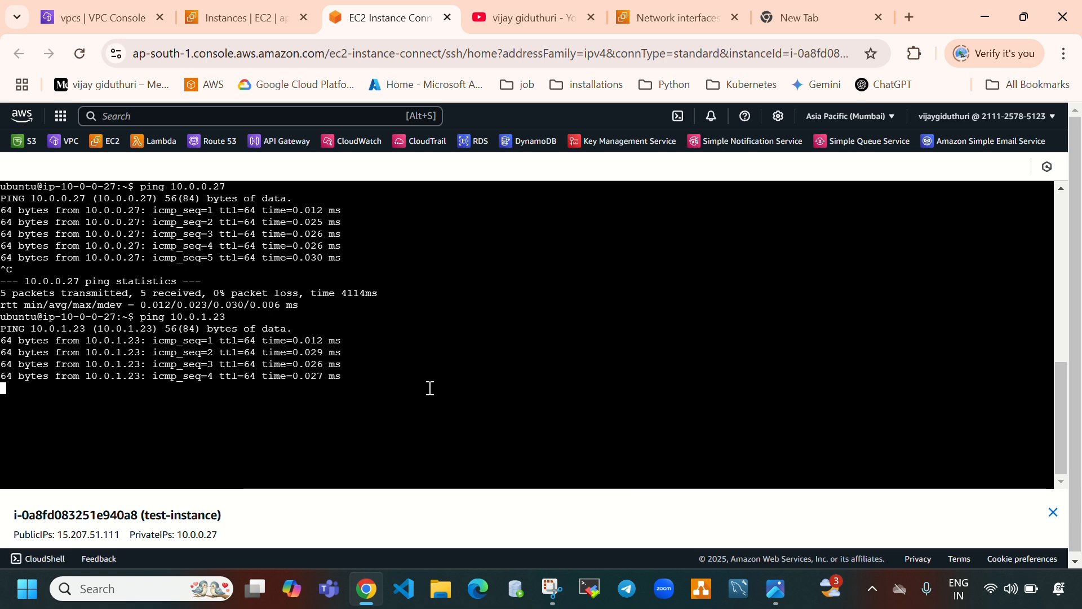
key("ctrl+c")
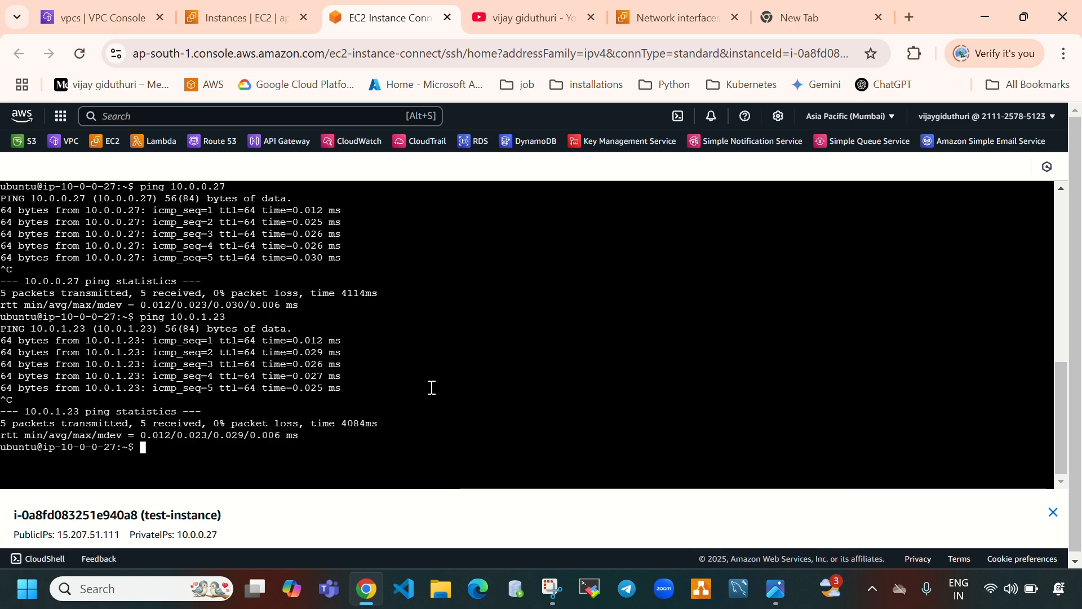
- Review both attached network interfaces in test-instance's networking information, and return to the instance details
left_click(247, 4)
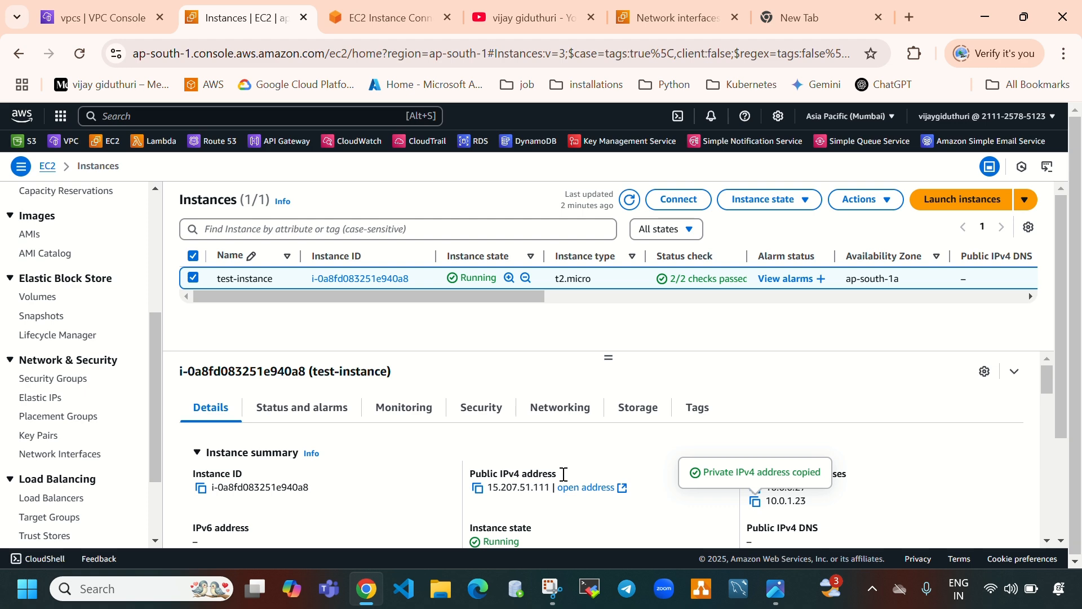
left_click(567, 419)
scroll(416, 470, "down", 5)
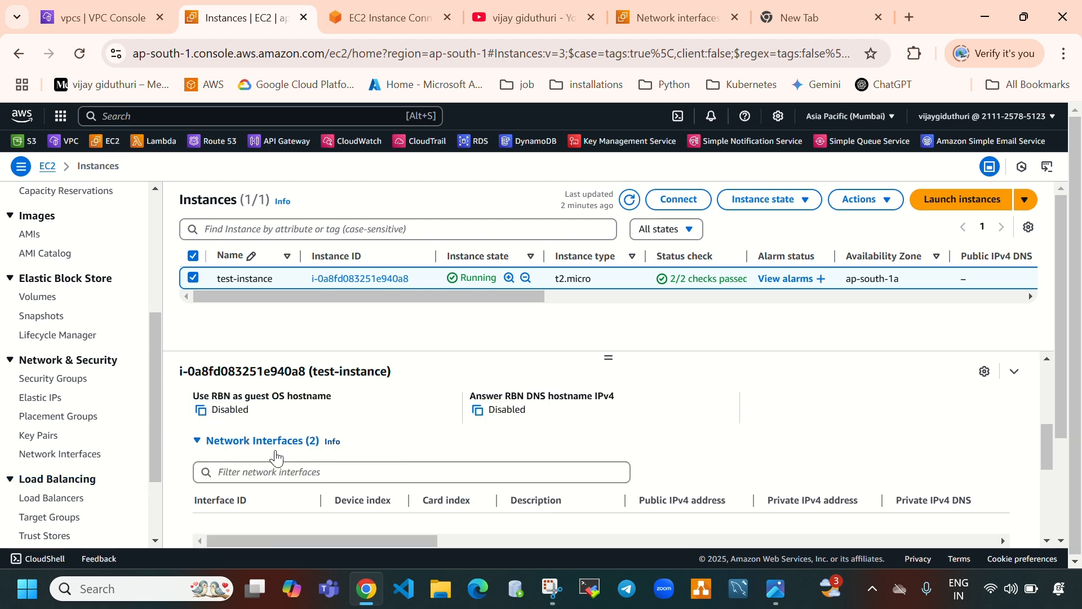
scroll(350, 452, "down", 1)
scroll(338, 445, "down", 3)
scroll(333, 478, "up", 2)
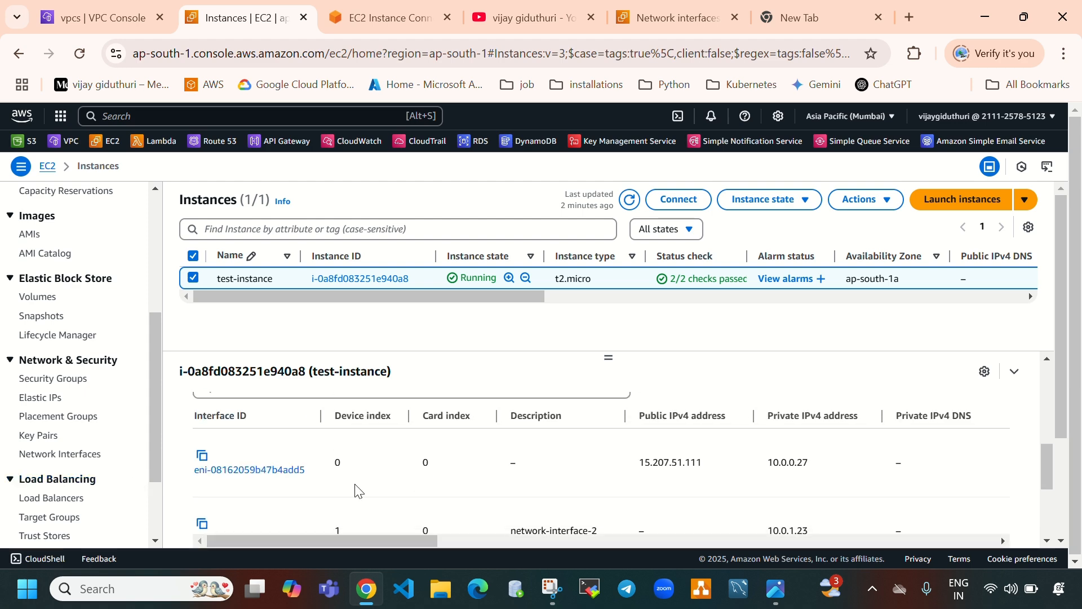
scroll(394, 487, "down", 2)
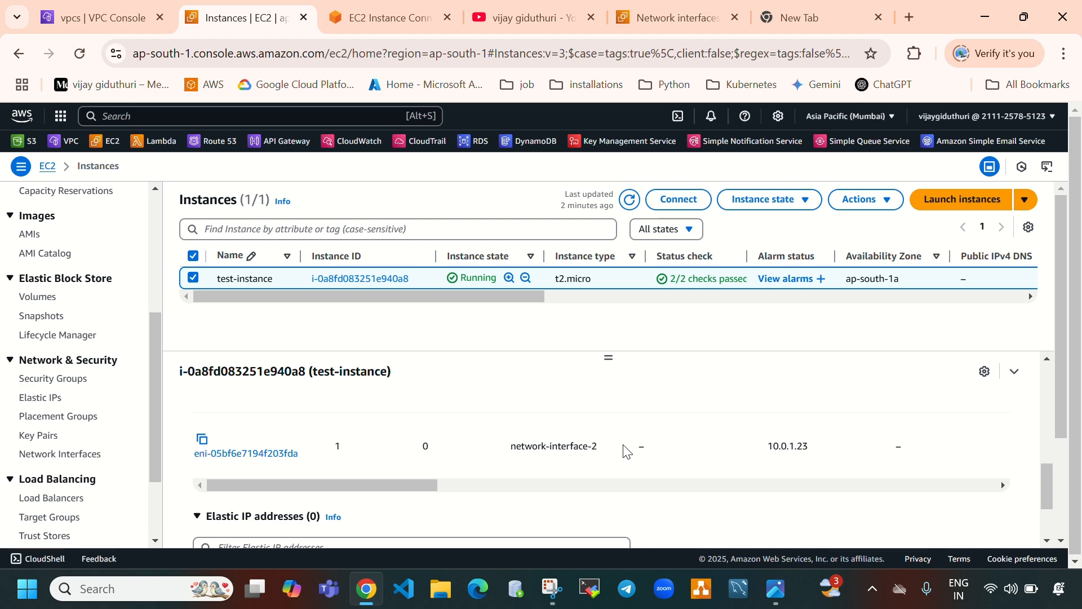
scroll(624, 451, "up", 10)
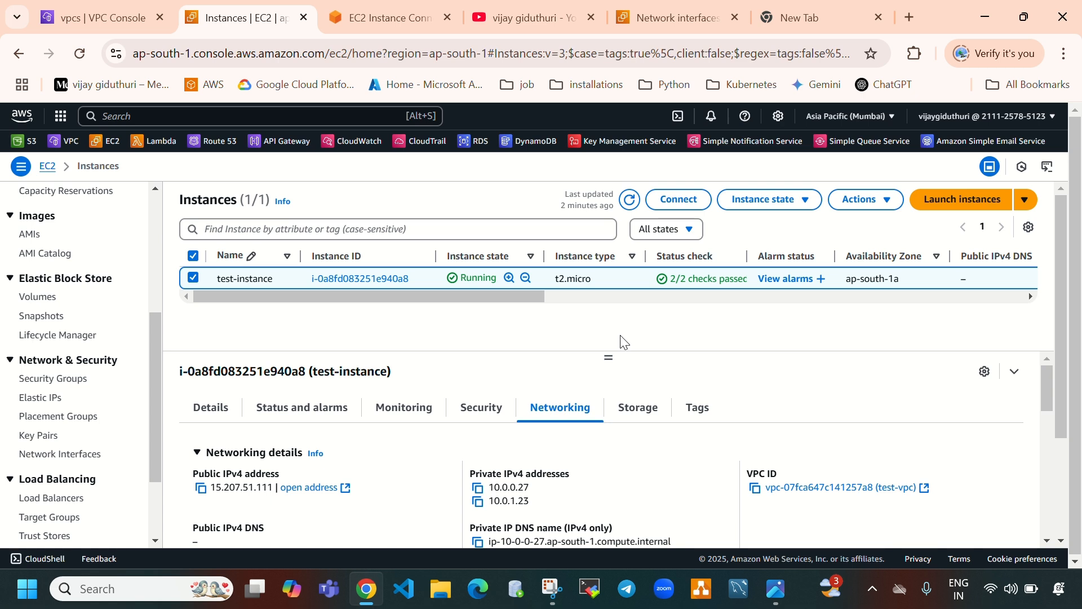
left_click(231, 421)
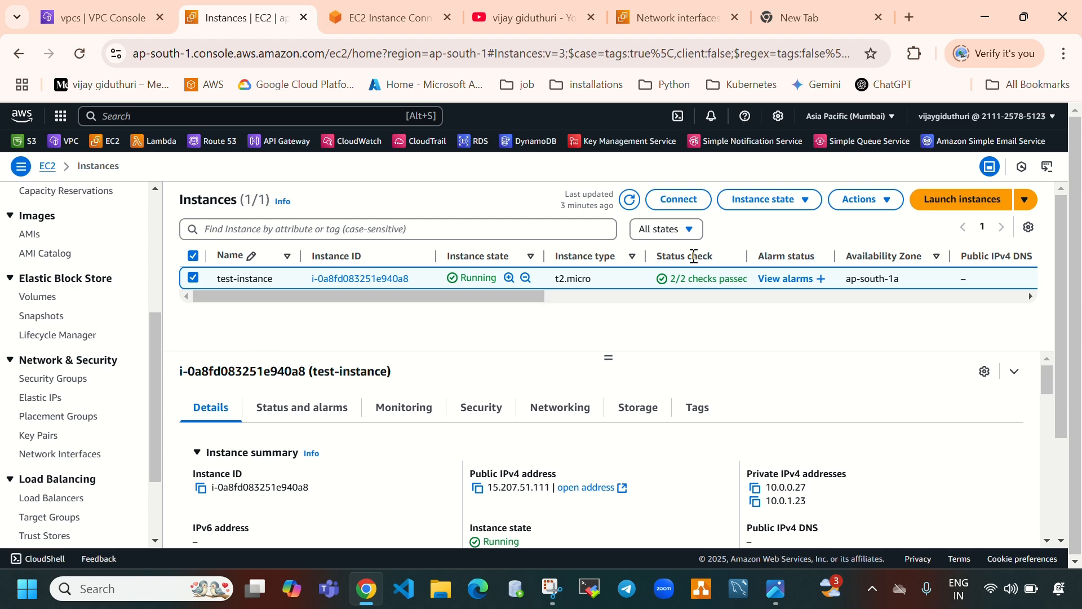
- Refresh the EC2 network interfaces list and check the description and status of network-interface-2
left_click(726, 7)
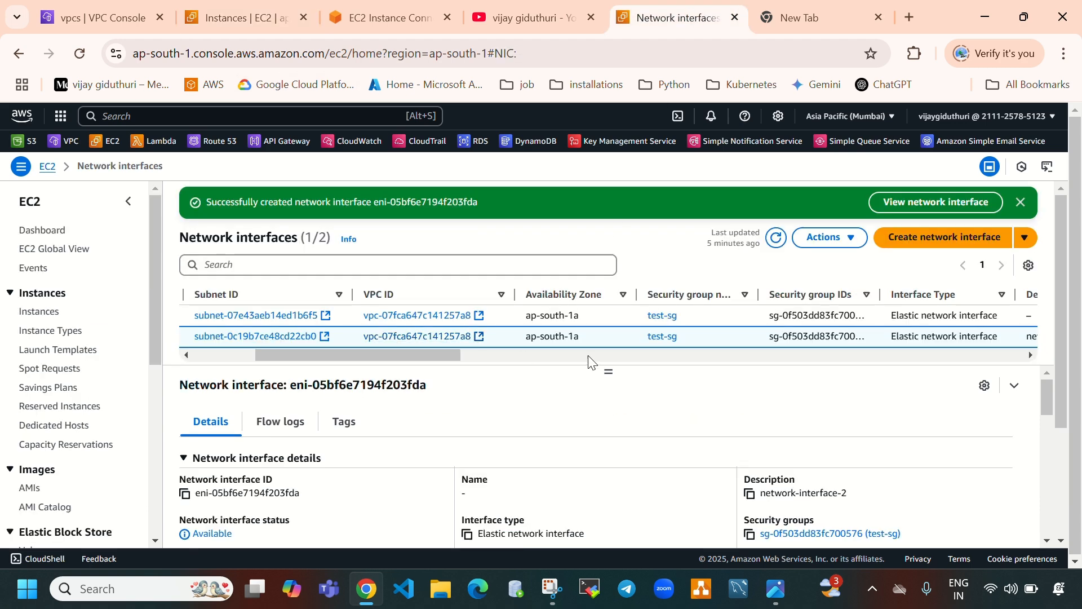
left_click_drag(452, 353, 602, 385)
left_click(776, 238)
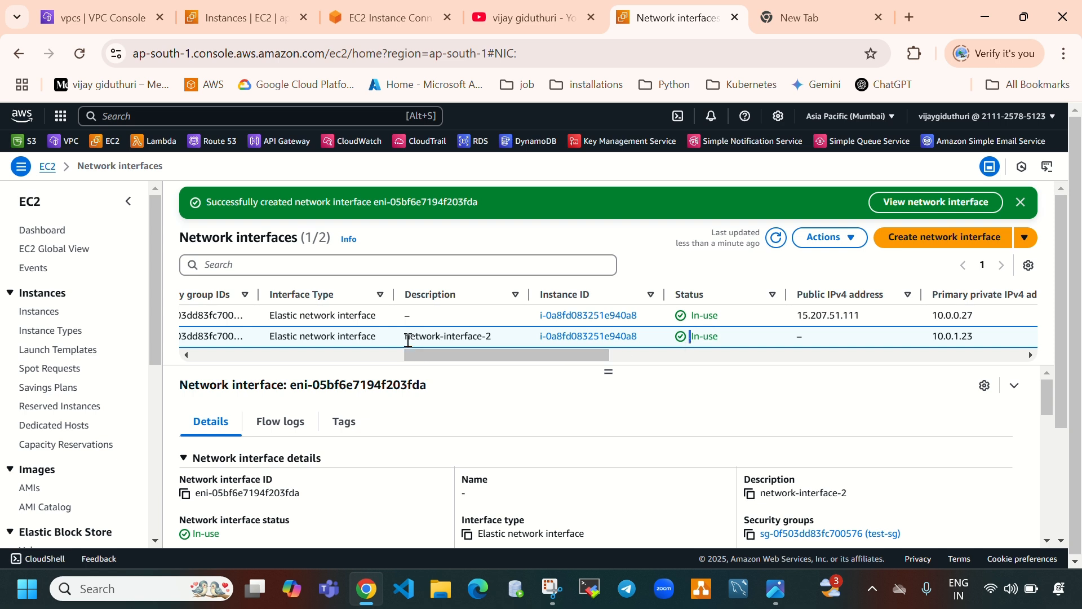
left_click_drag(407, 340, 485, 338)
left_click_drag(694, 337, 733, 337)
left_click(228, 19)
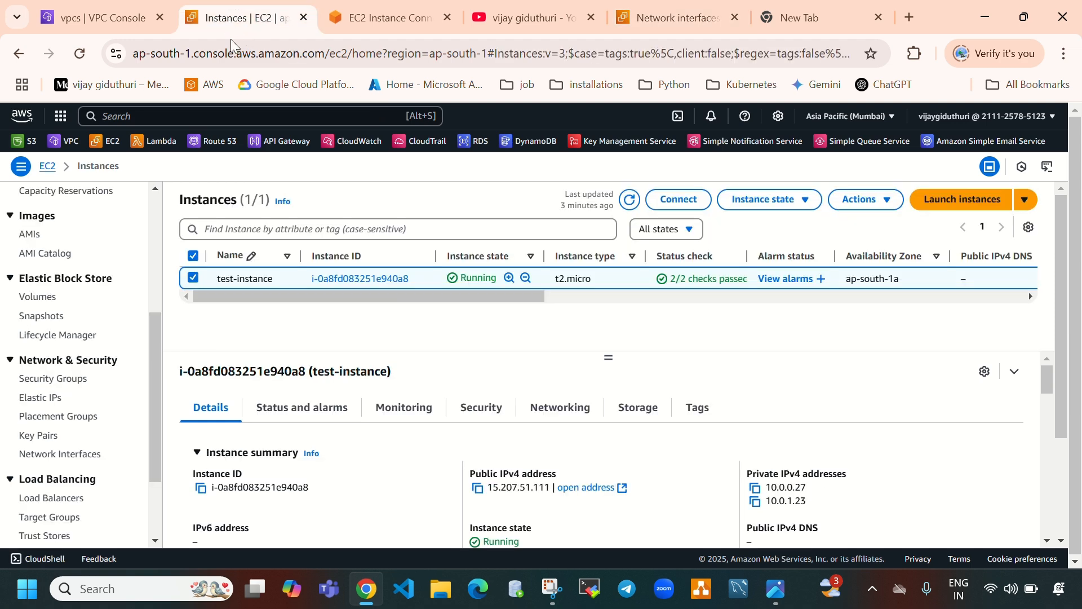
left_click(667, 9)
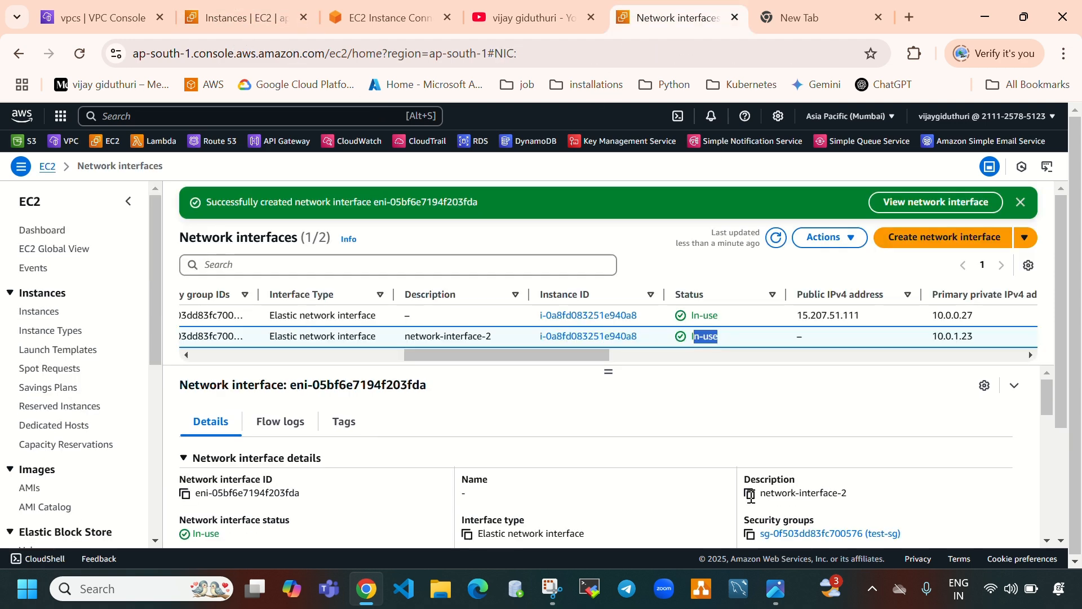
- Detach network-interface-2 from test-instance, and refresh the instance list to check the instance's private IPv4 addresses
left_click(221, 21)
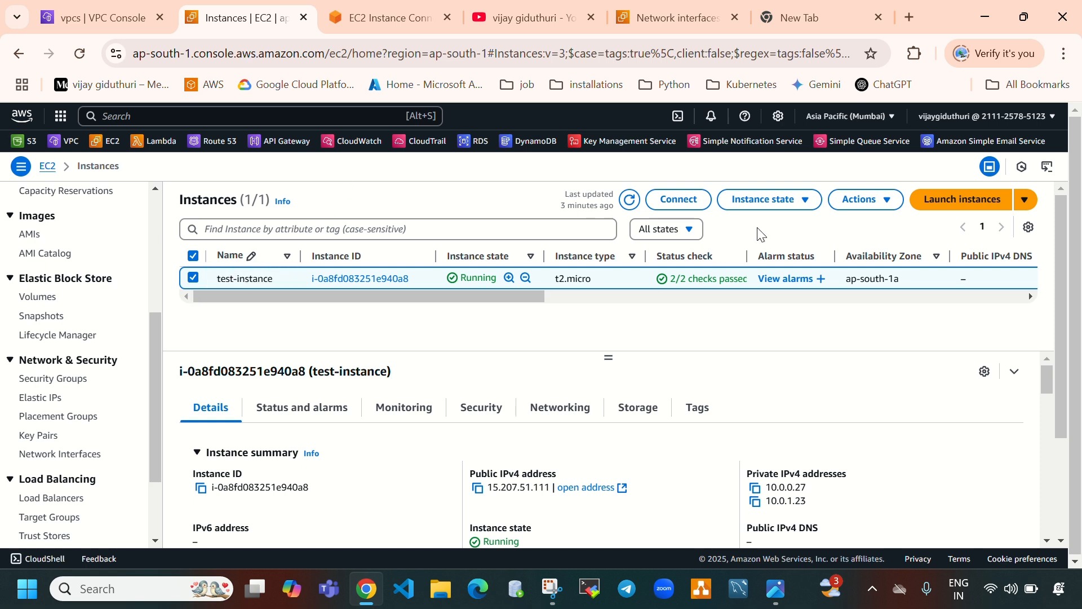
left_click(854, 213)
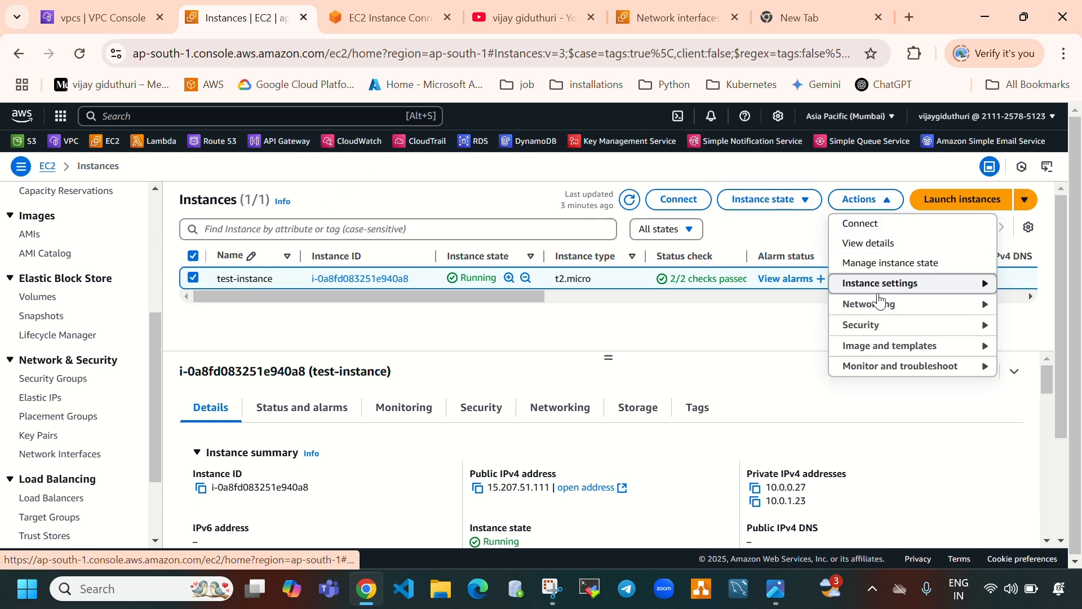
mouse_move(874, 307)
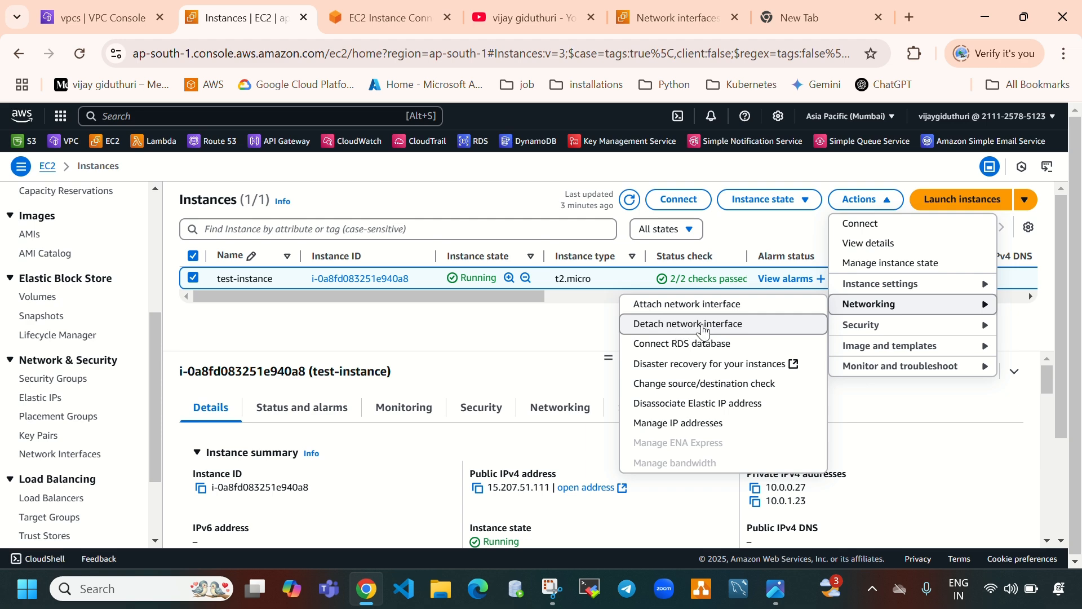
left_click(705, 326)
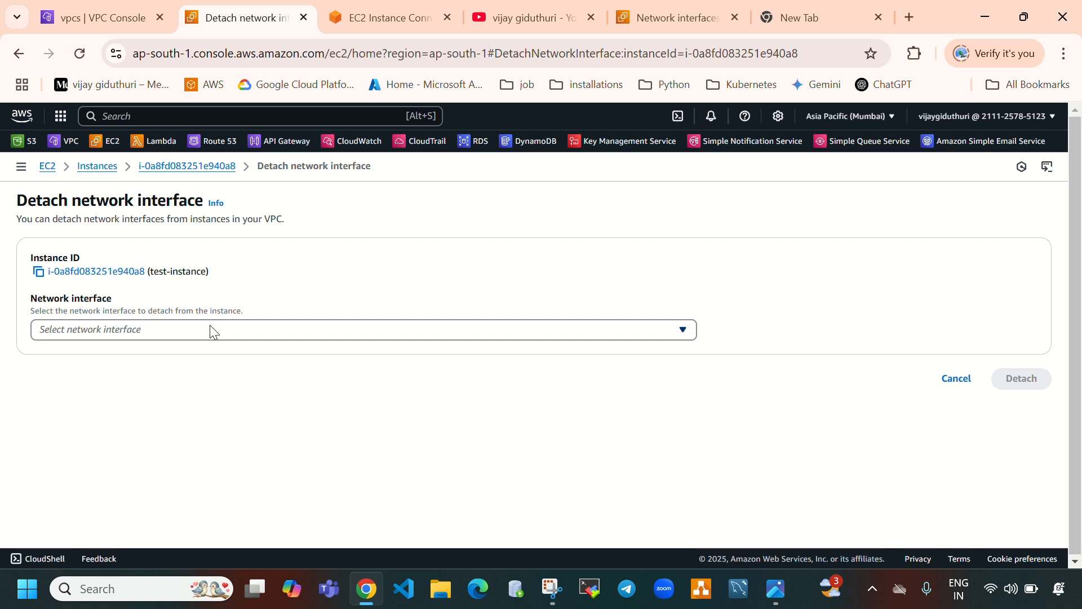
left_click(213, 331)
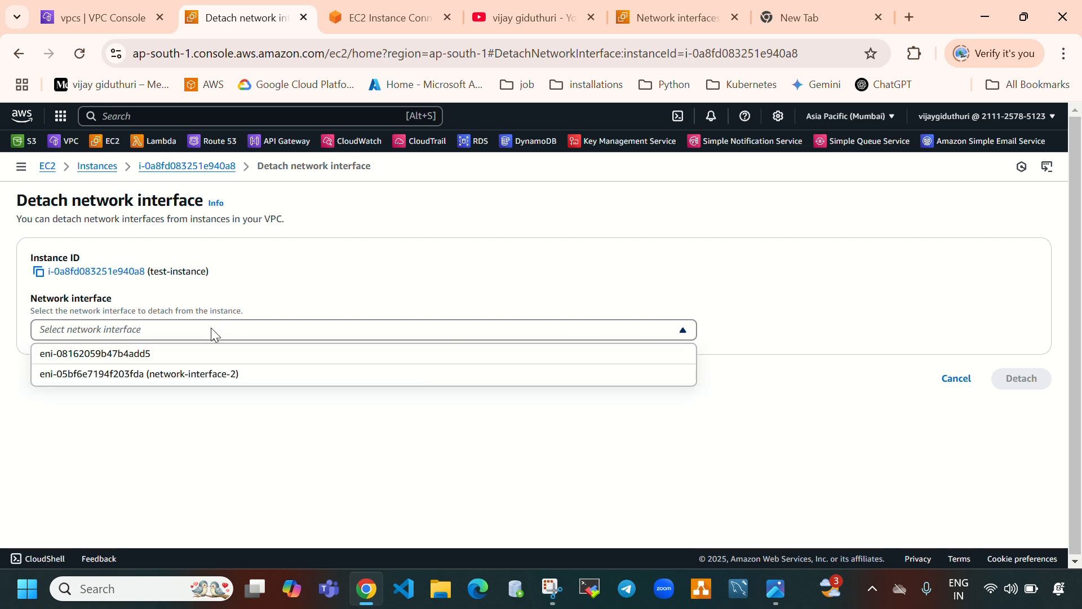
left_click(263, 377)
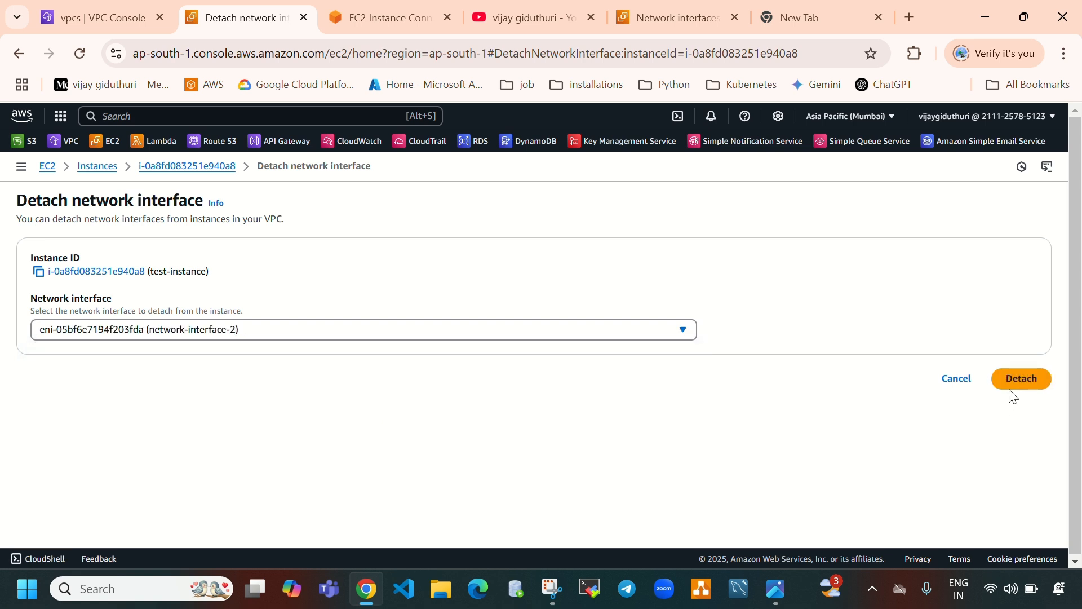
left_click(1012, 394)
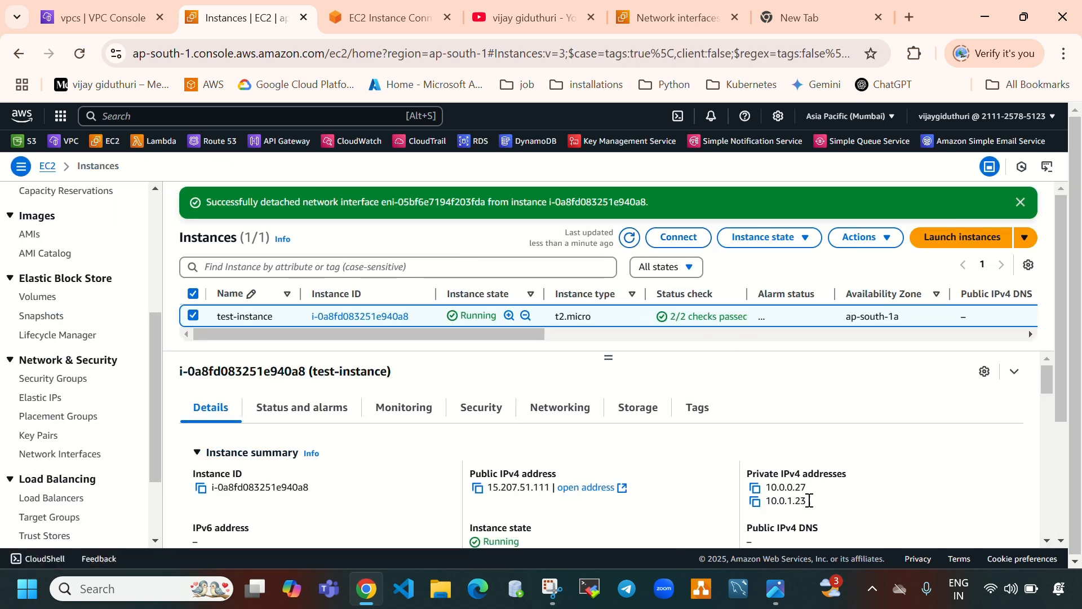
left_click_drag(811, 503, 751, 478)
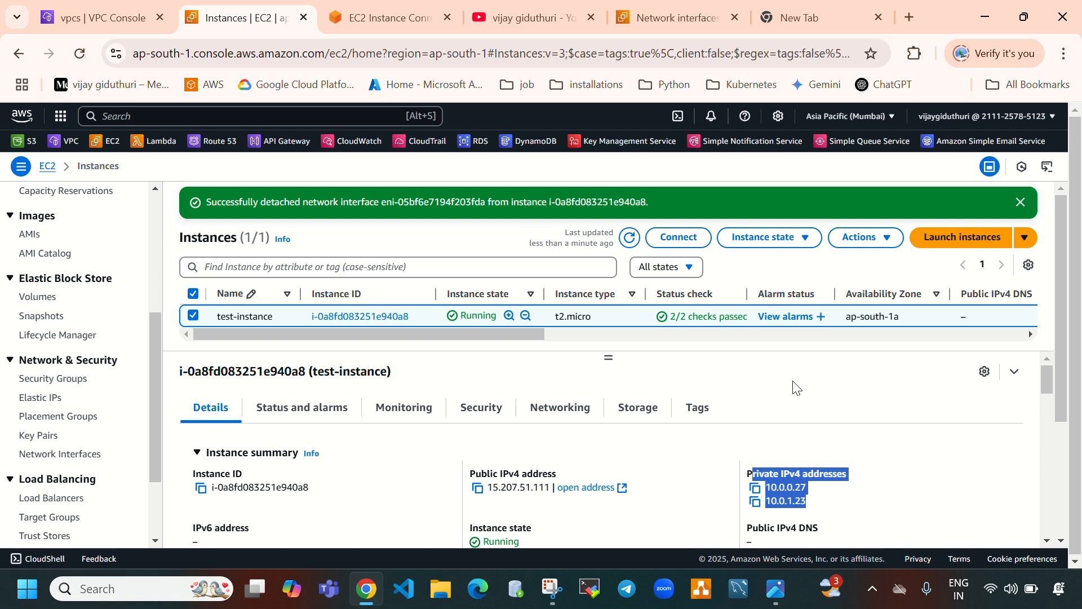
left_click(630, 238)
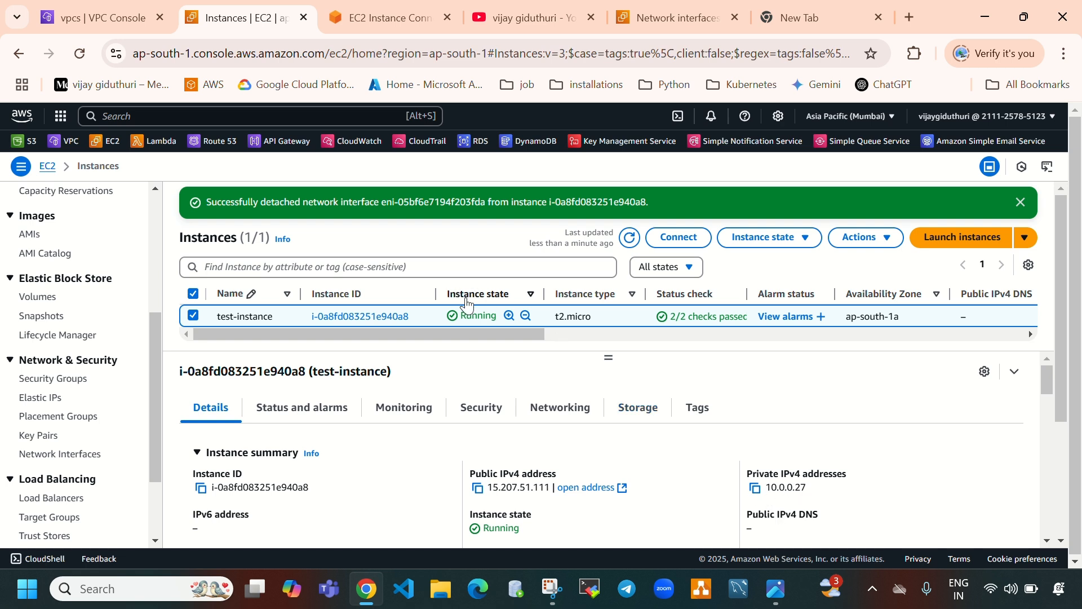
- Clear test-instance's terminal, run ip a, and check the IPv4 address of the enX0 interface
left_click(361, 24)
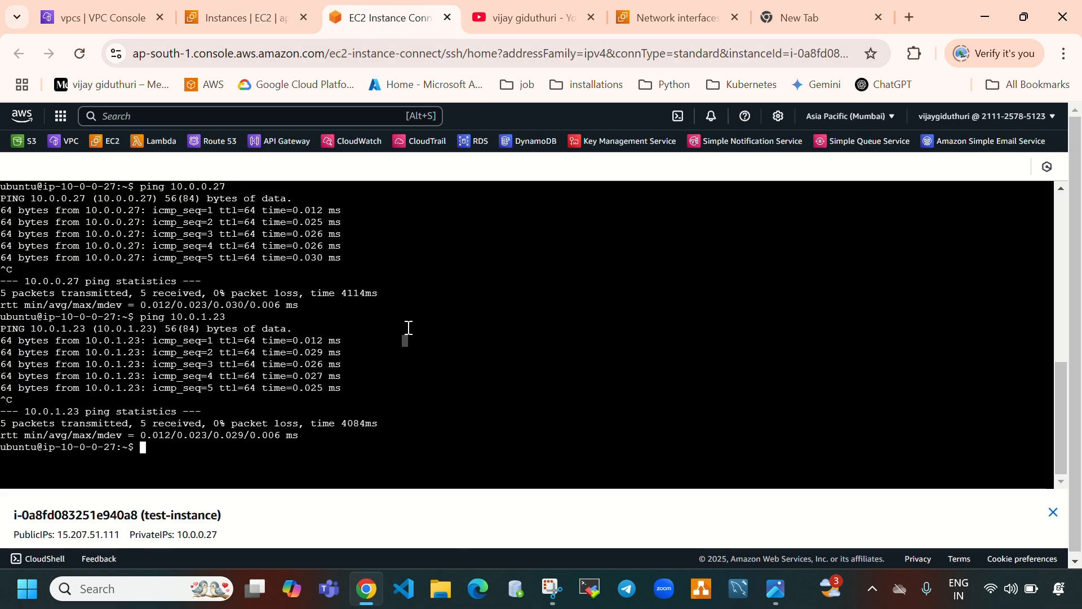
key("ctrl+l")
type("ip a")
key("Return")
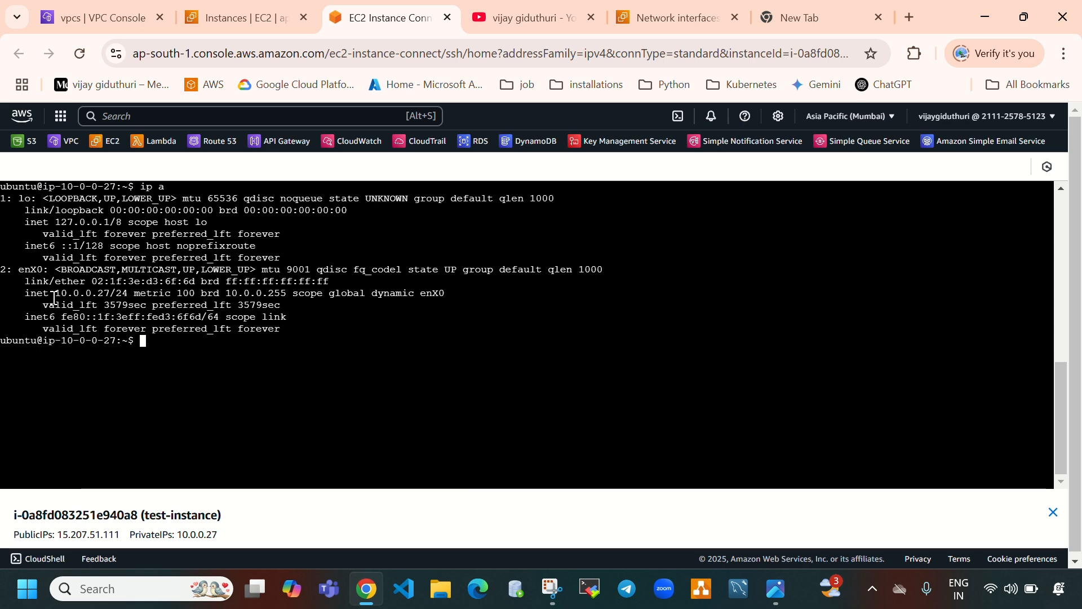
left_click_drag(54, 298, 105, 296)
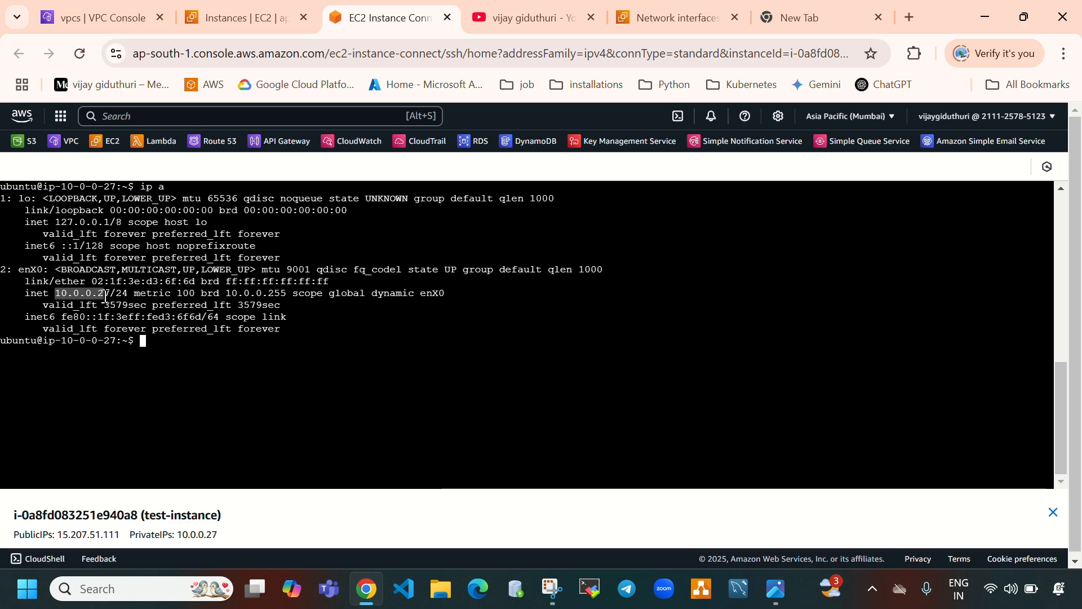
- Check test-instance's private IPv4 address in the instance details and review the network interfaces in its networking information
left_click(258, 22)
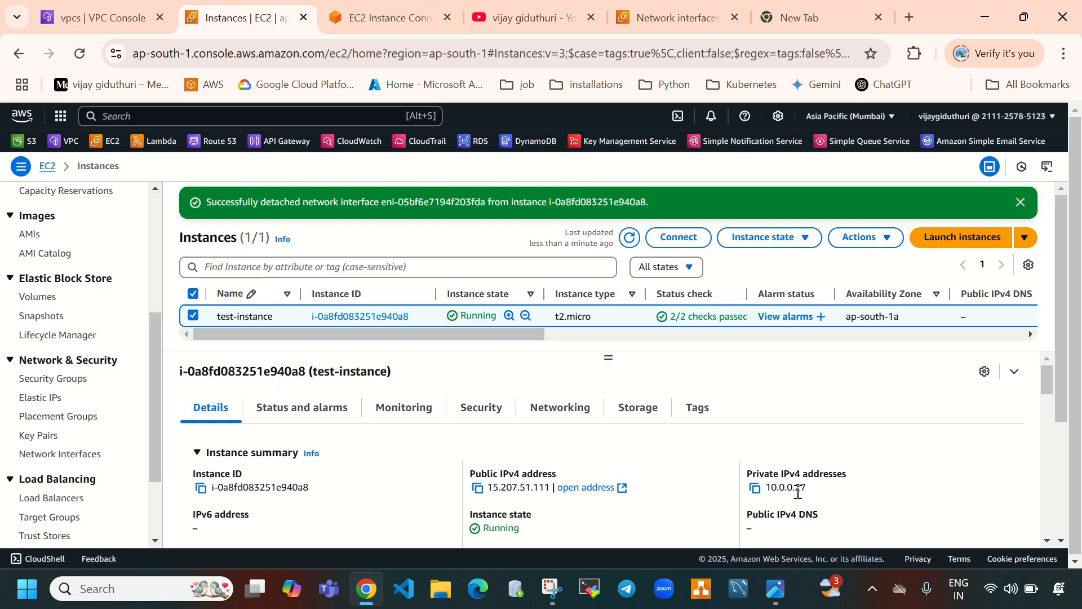
left_click_drag(810, 490, 768, 491)
left_click(561, 412)
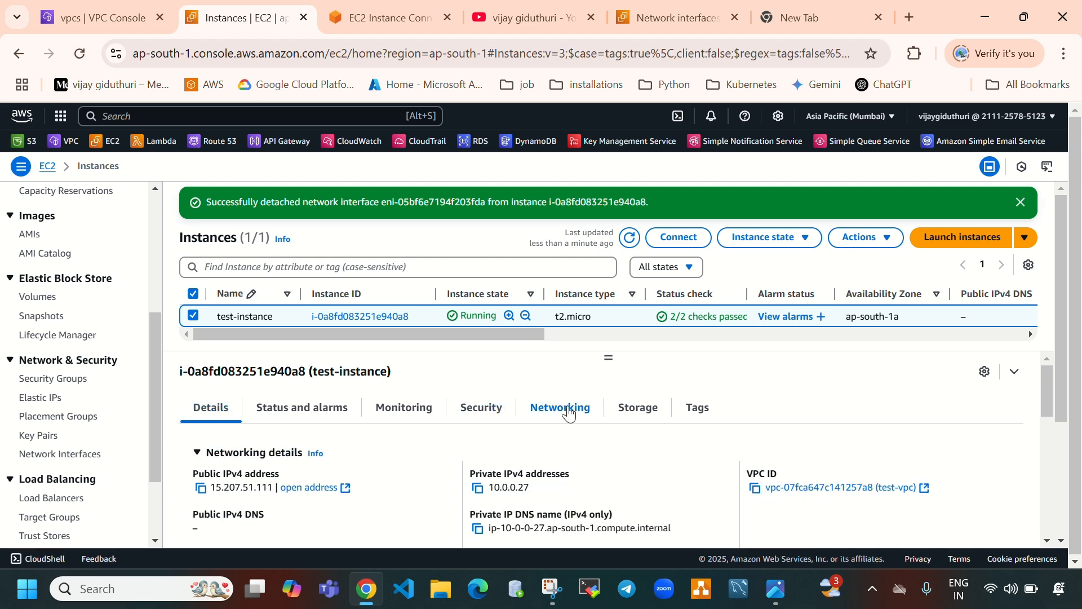
scroll(564, 420, "down", 5)
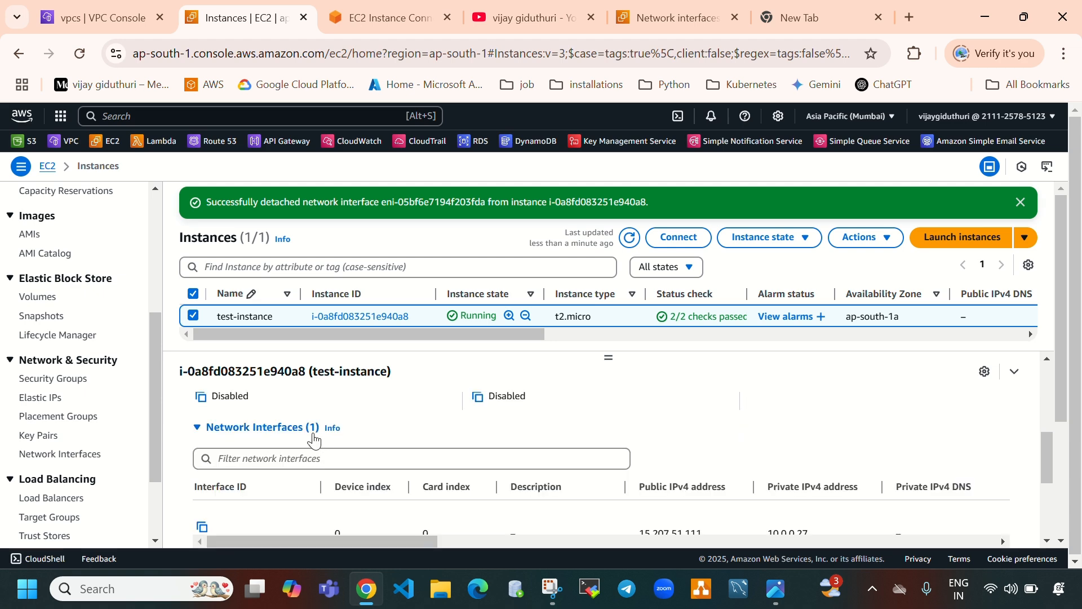
scroll(378, 438, "down", 3)
scroll(451, 447, "up", 2)
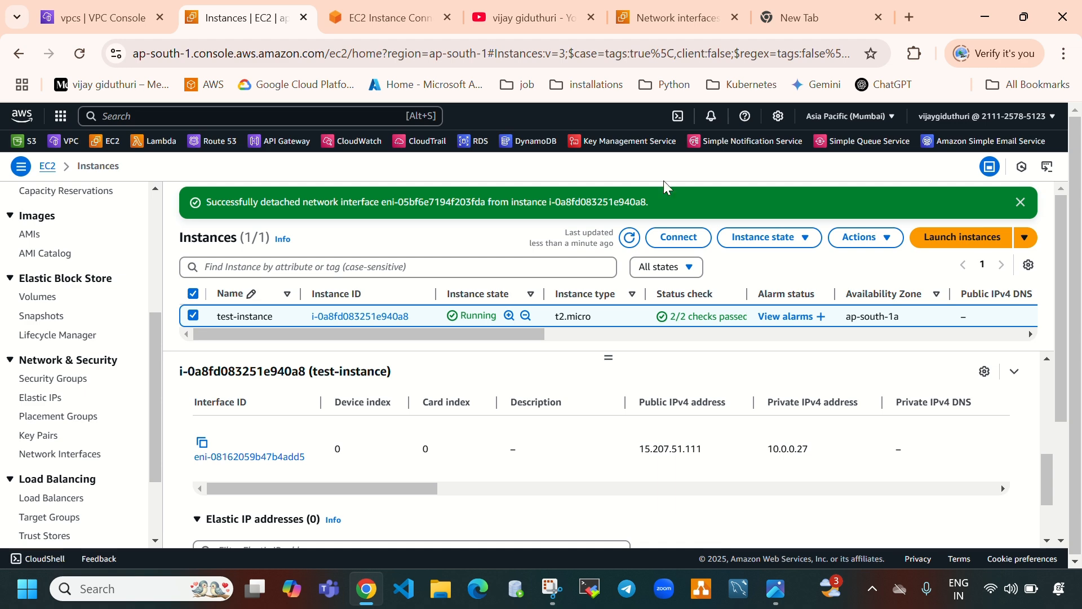
- Refresh the EC2 network interfaces list and check the status of network-interface-2 after its detachment
left_click(674, 15)
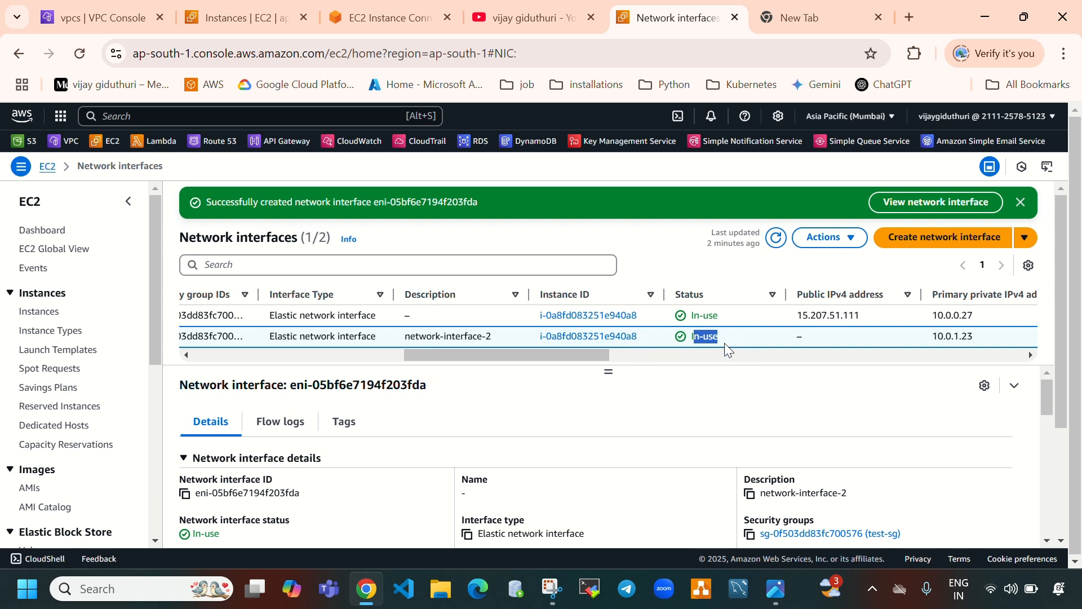
left_click(777, 237)
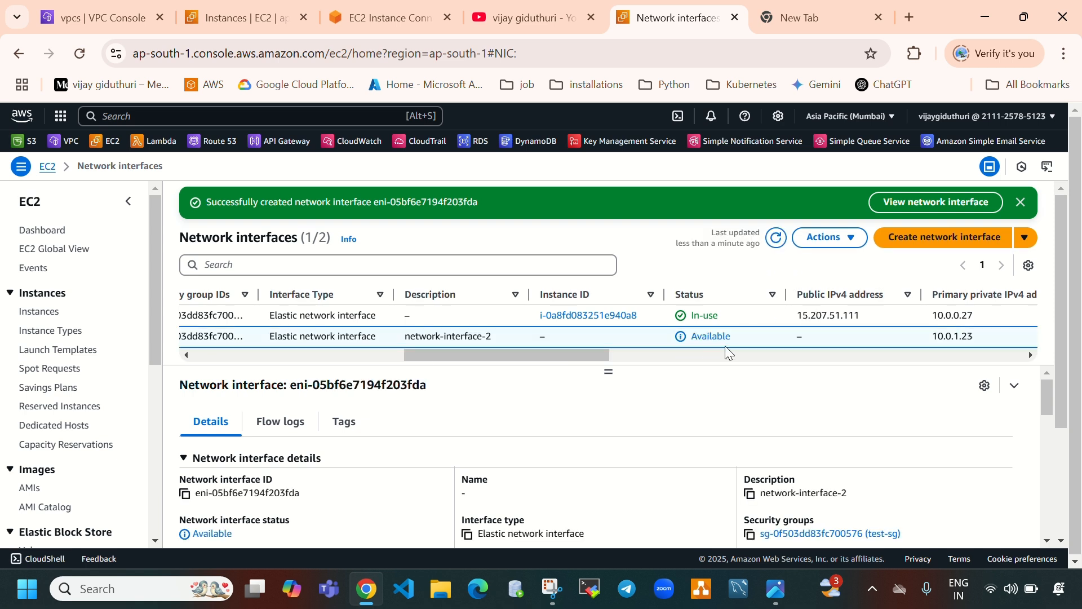
left_click_drag(692, 337, 739, 337)
left_click_drag(491, 365, 308, 344)
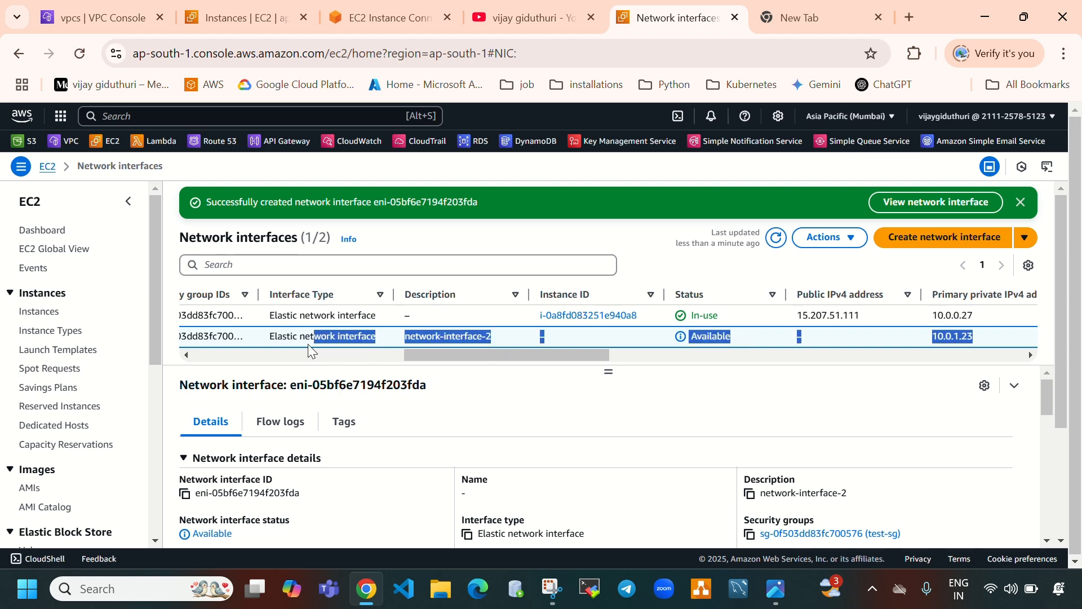
left_click_drag(492, 357, 235, 372)
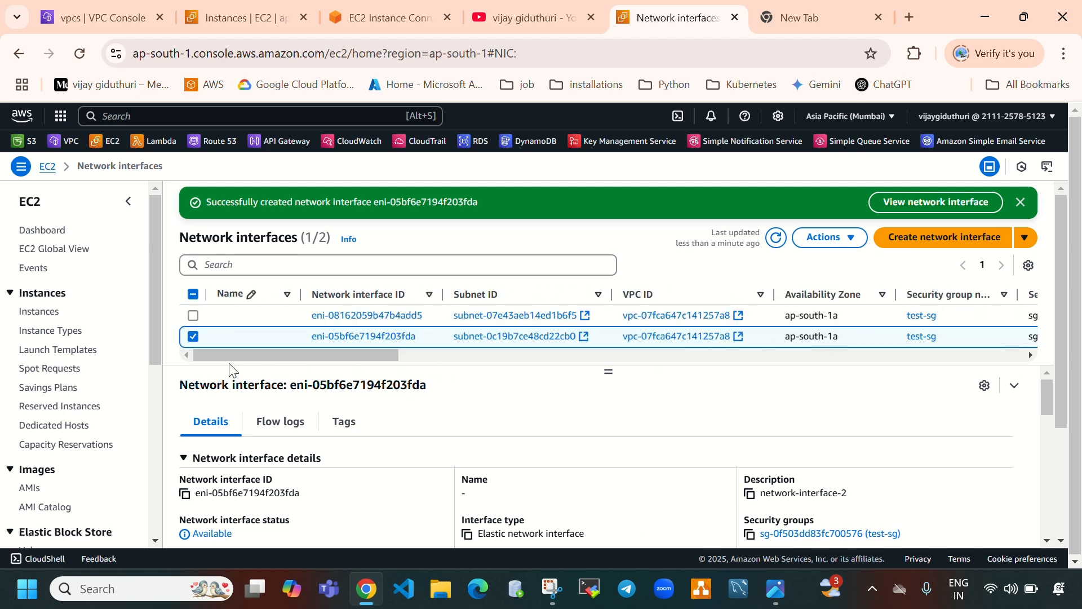
- Delete the detached network-interface-2, refresh the network interfaces list, and dismiss the notifications
left_click(826, 237)
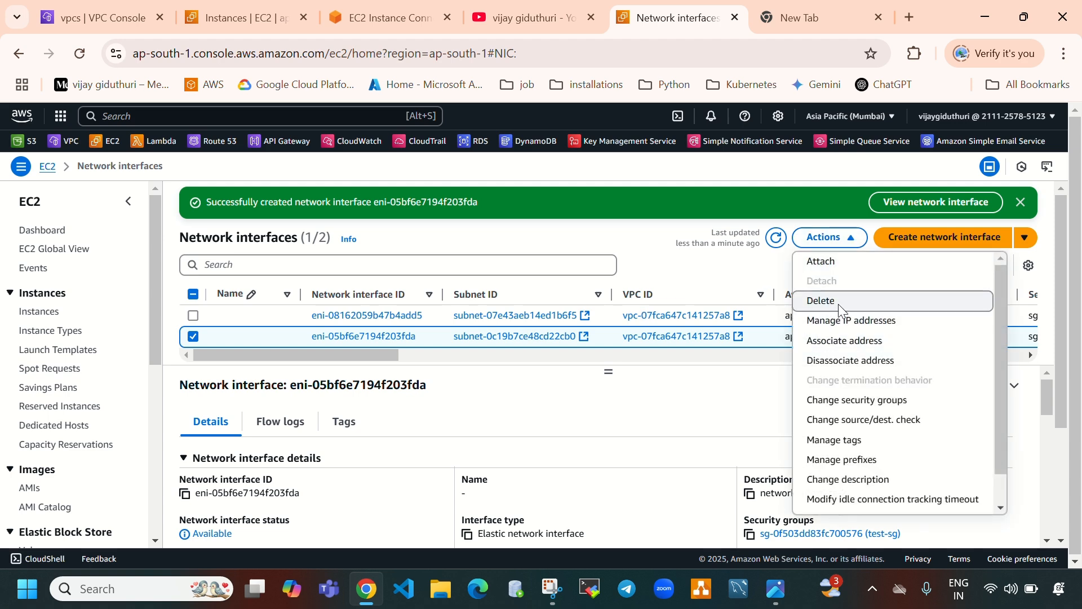
left_click(841, 308)
left_click(850, 416)
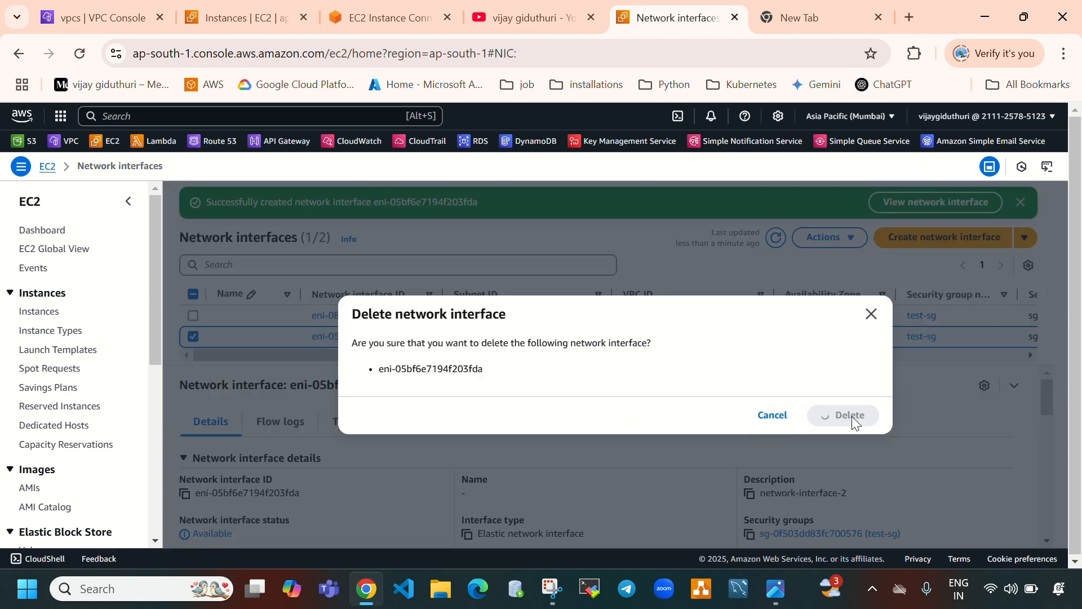
left_click(775, 251)
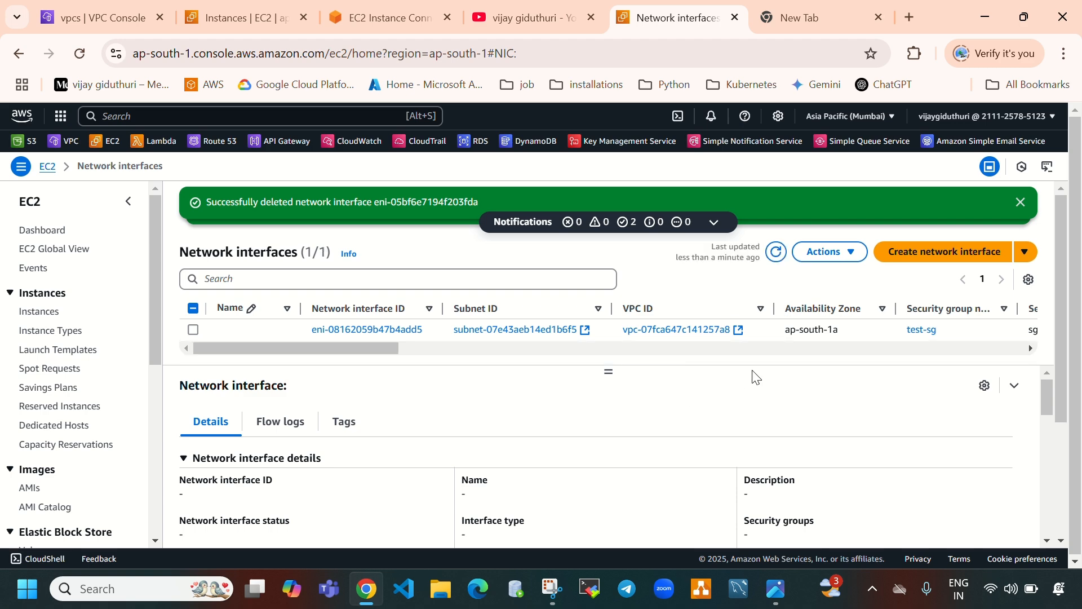
left_click(1020, 202)
left_click(1020, 202)
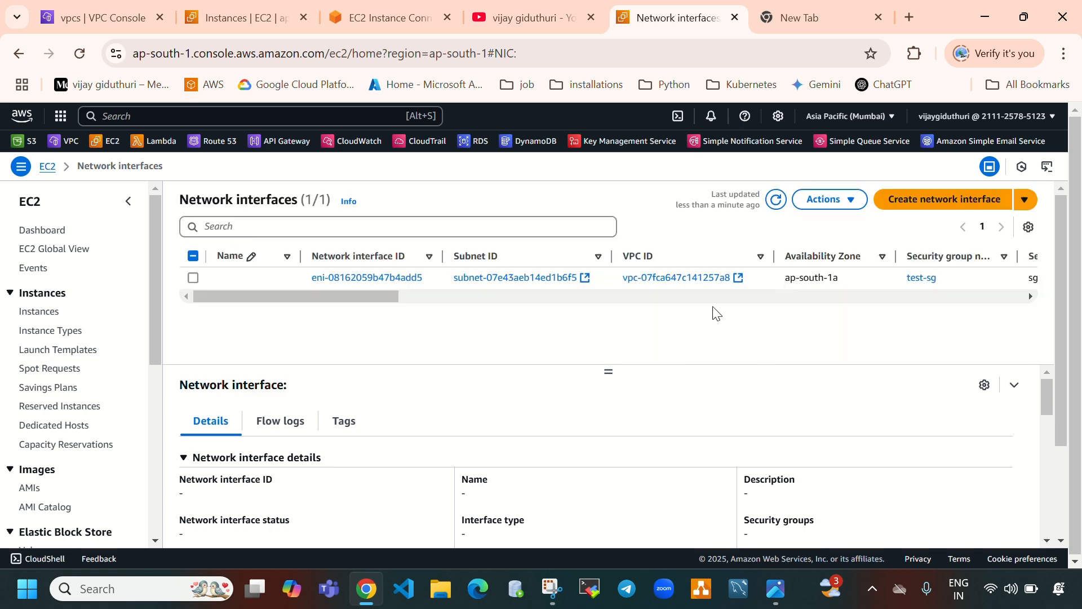
- Terminate test-instance from the EC2 instance list and confirm its deletion
left_click(243, 18)
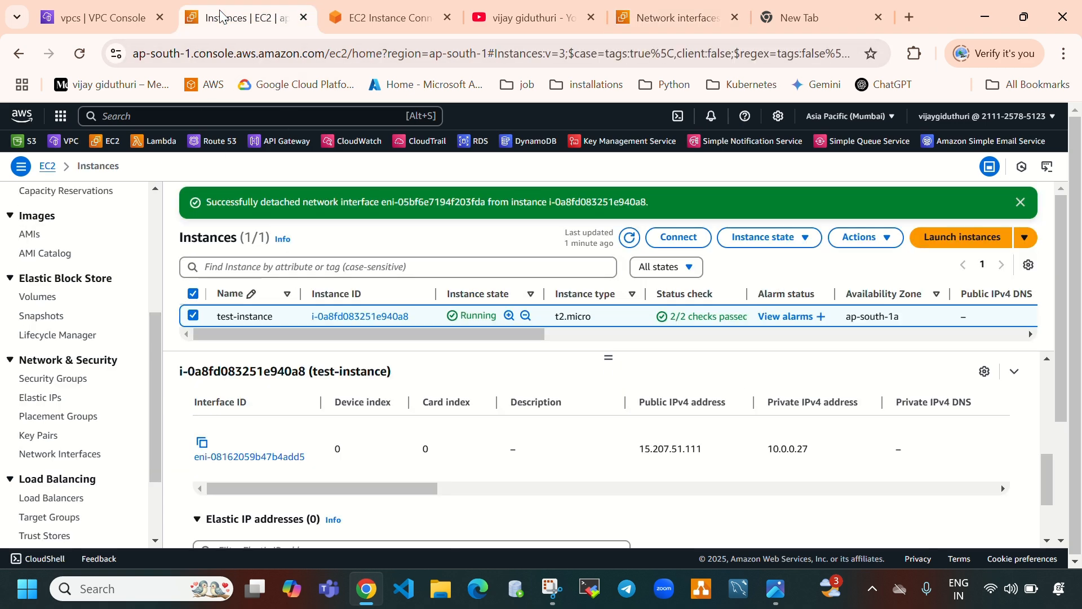
left_click(711, 16)
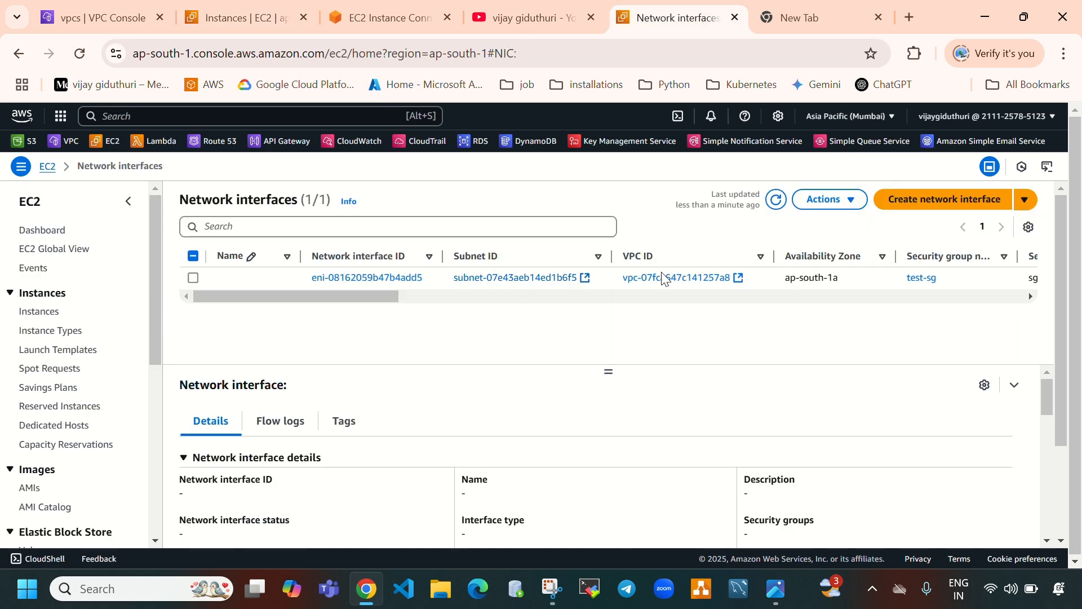
left_click(256, 25)
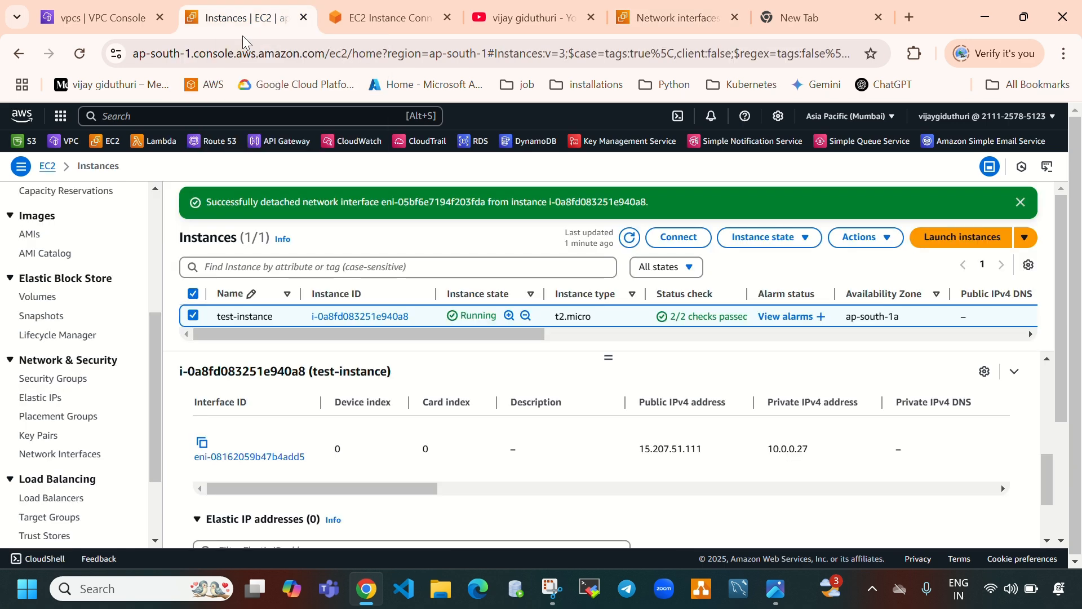
left_click(779, 248)
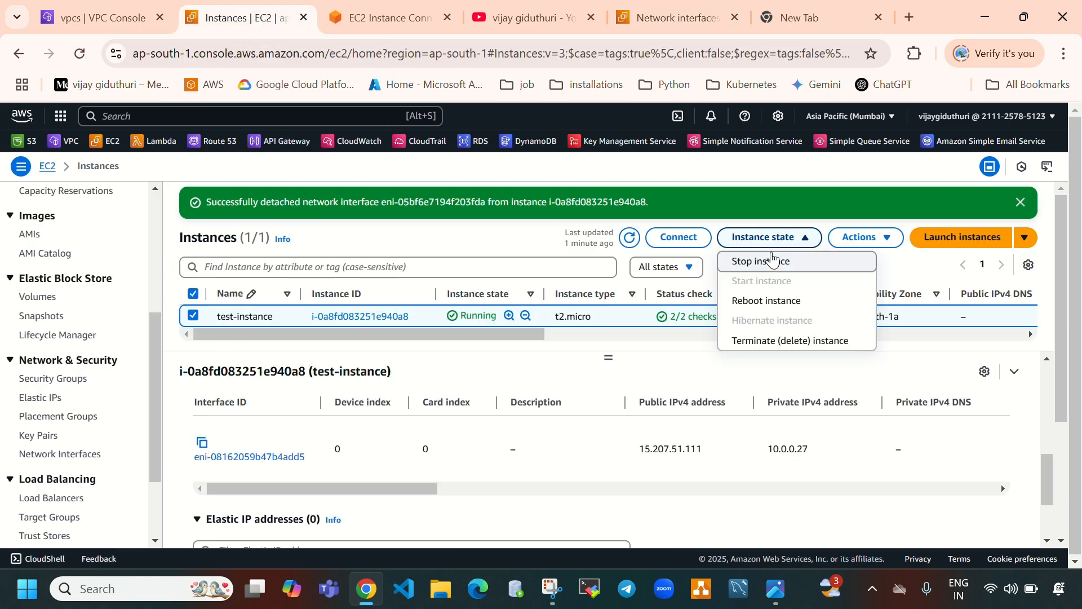
left_click(789, 340)
left_click(822, 464)
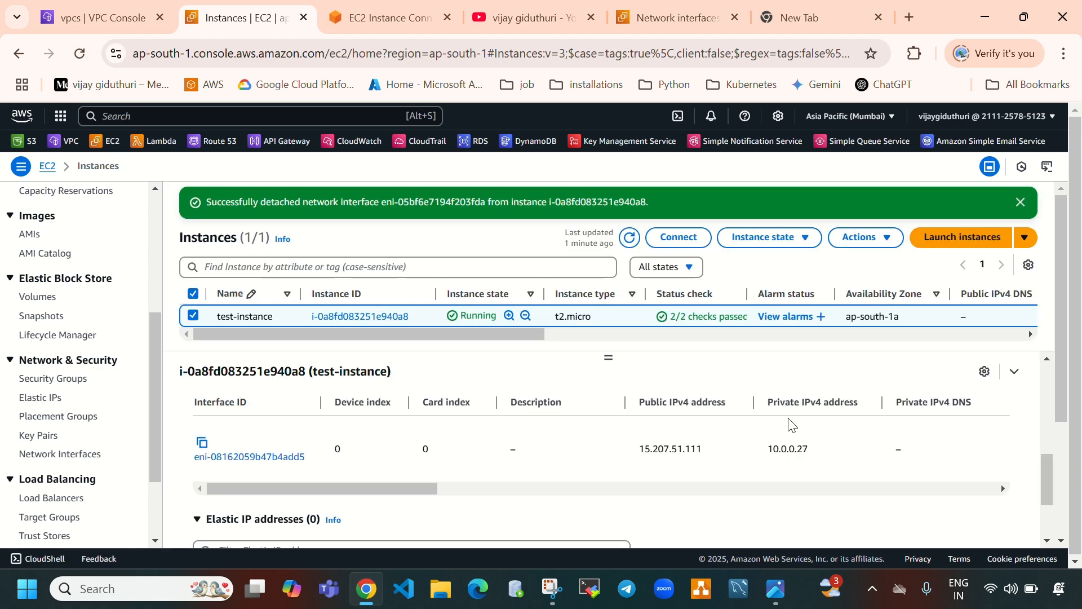
- Refresh the instance list to check test-instance's state, and return to the network interfaces list
left_click(629, 238)
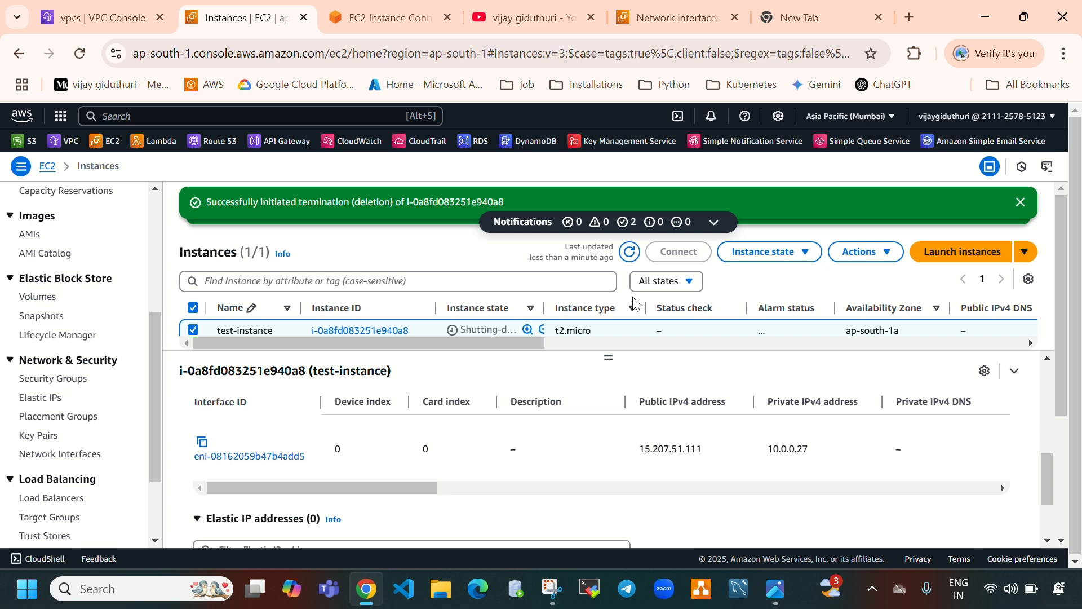
double_click(469, 327)
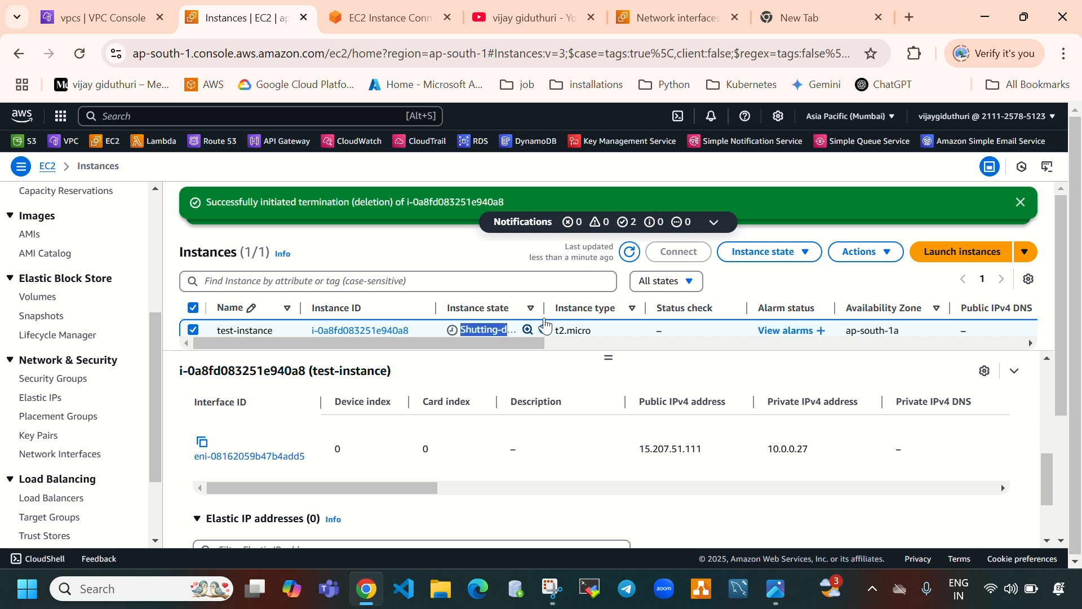
left_click(632, 255)
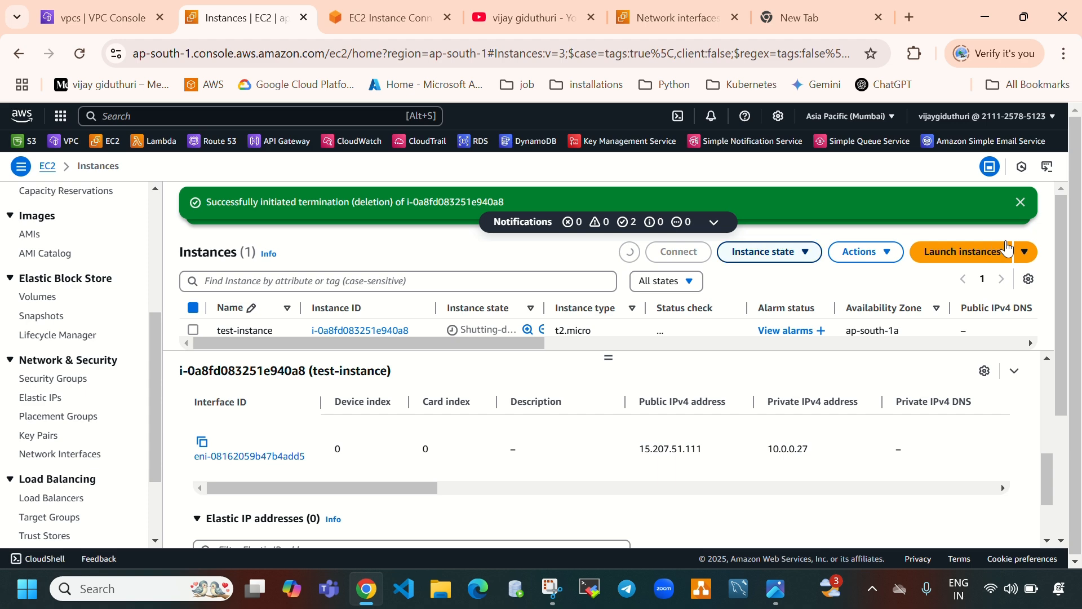
left_click(1021, 202)
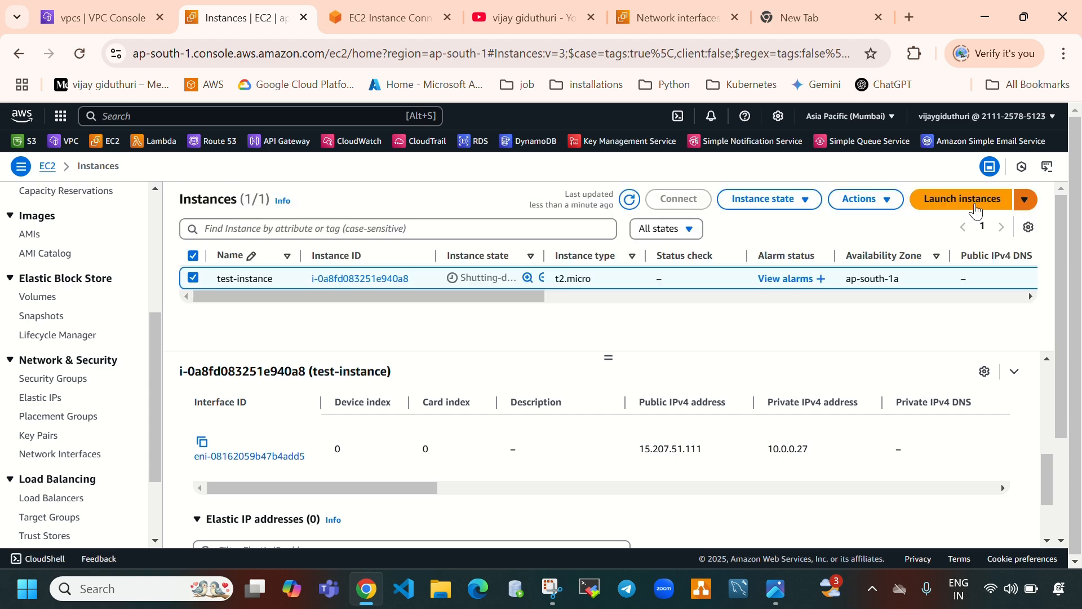
left_click(630, 201)
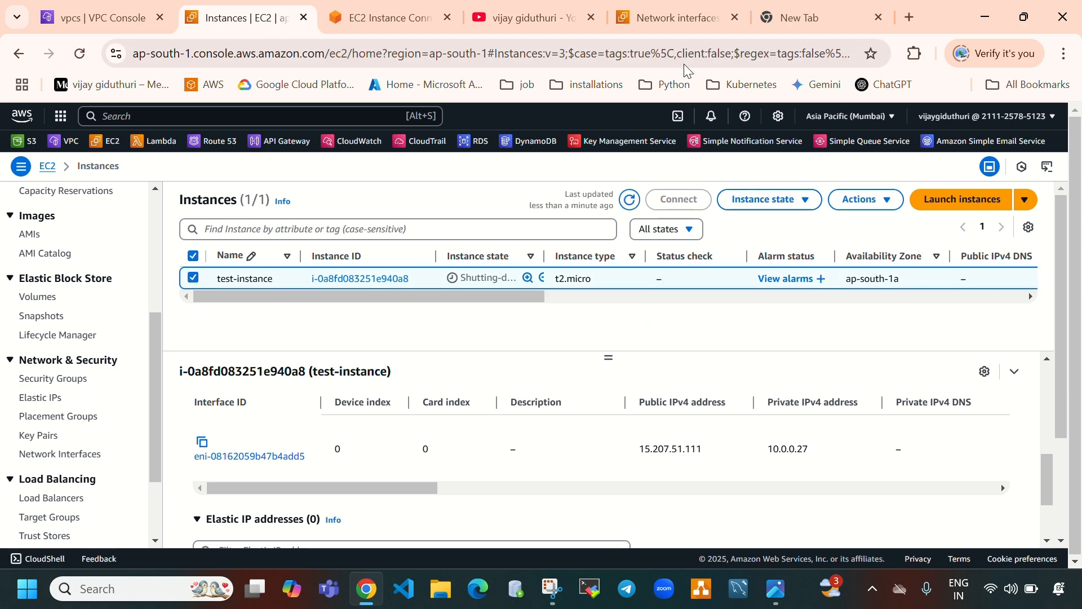
left_click(687, 18)
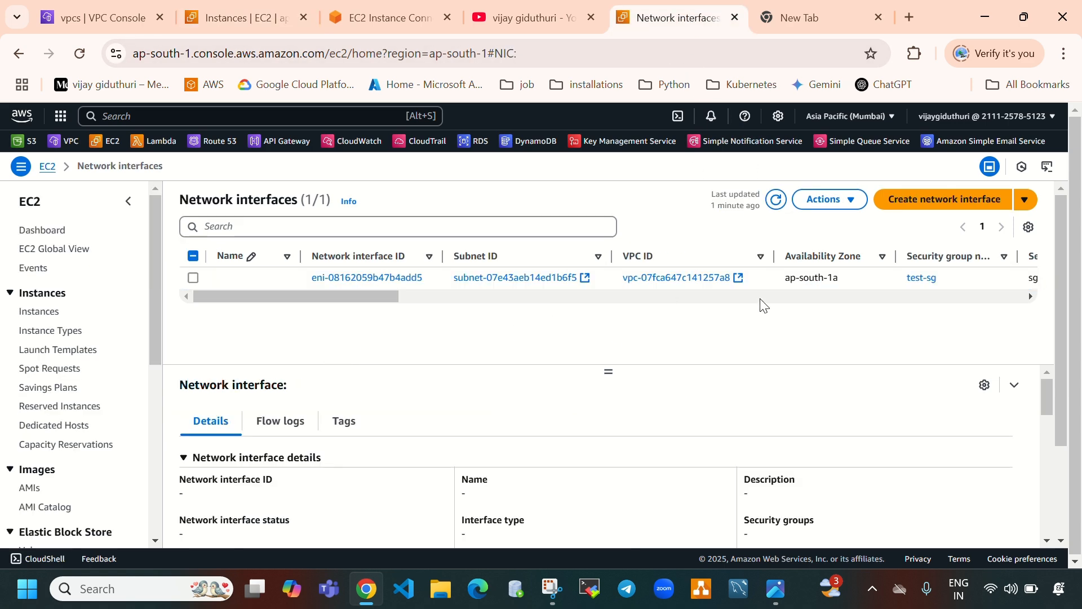
- Refresh the EC2 network interfaces list, glance at the instance list, and select test-vpc in the VPC list
left_click(784, 203)
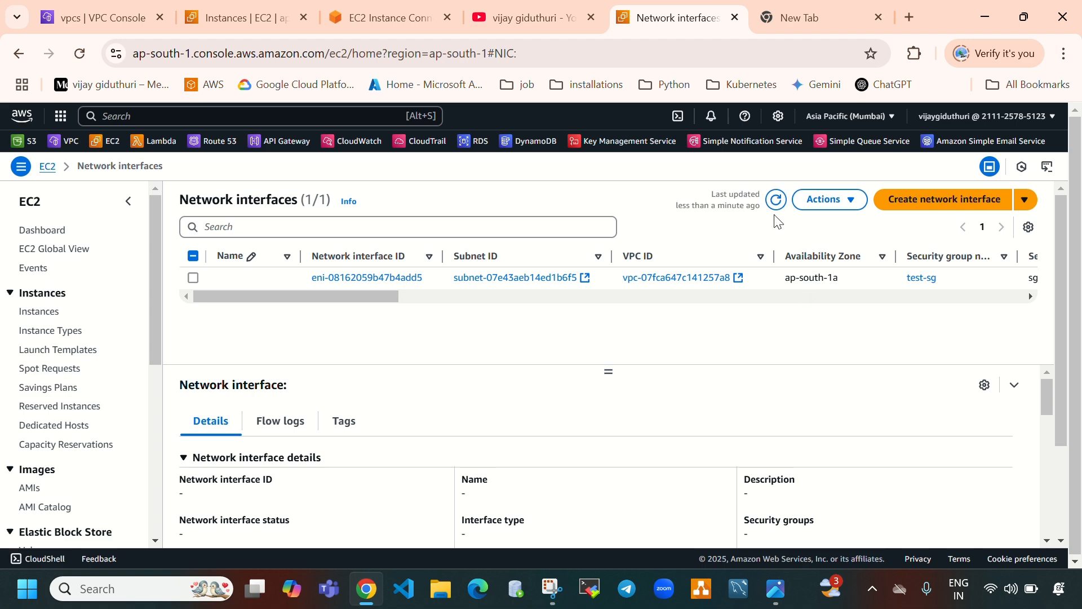
left_click(264, 22)
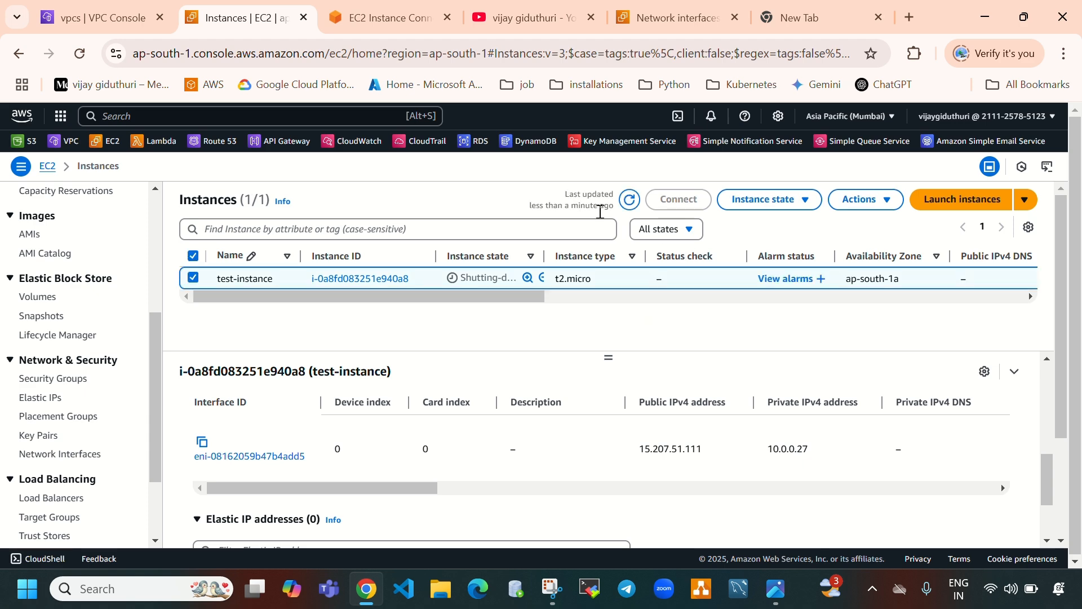
left_click(124, 18)
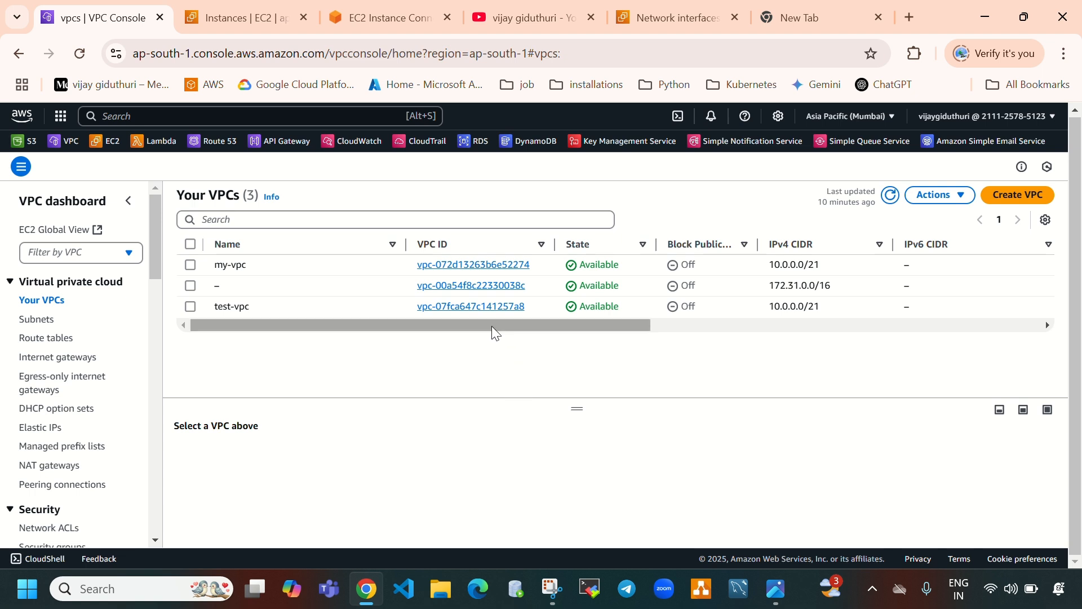
left_click(190, 306)
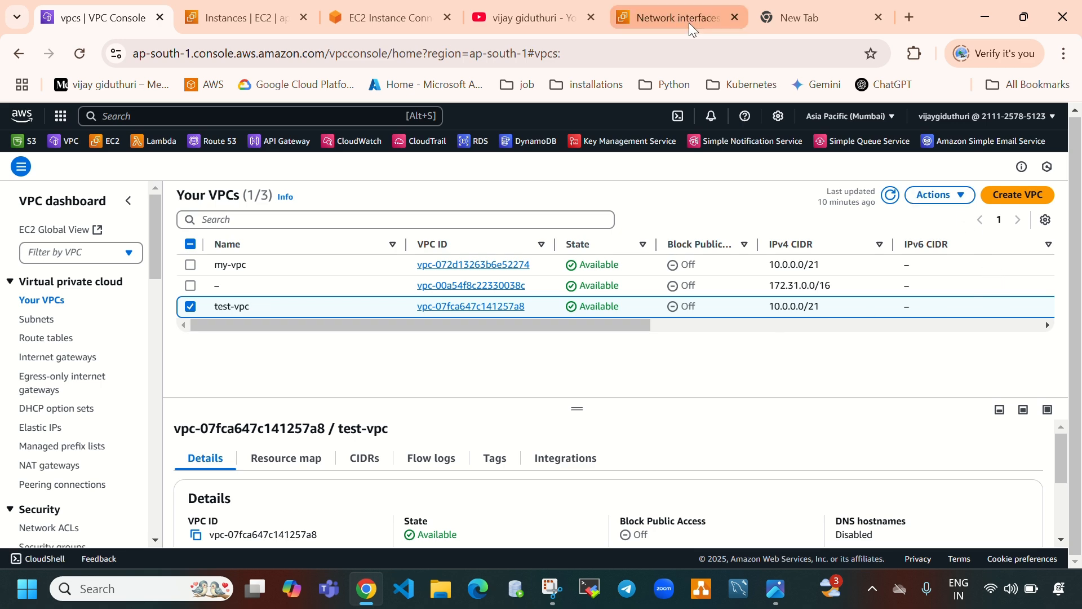
- Refresh both the EC2 instance list and the network interfaces list to check the progress of test-instance's termination
left_click(255, 25)
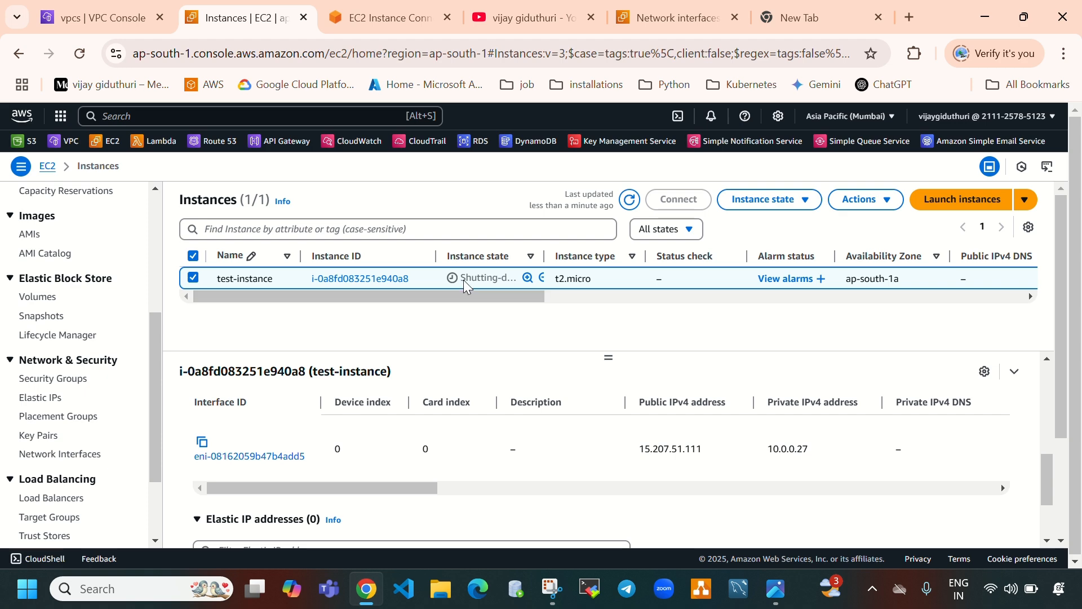
left_click(629, 201)
left_click(693, 8)
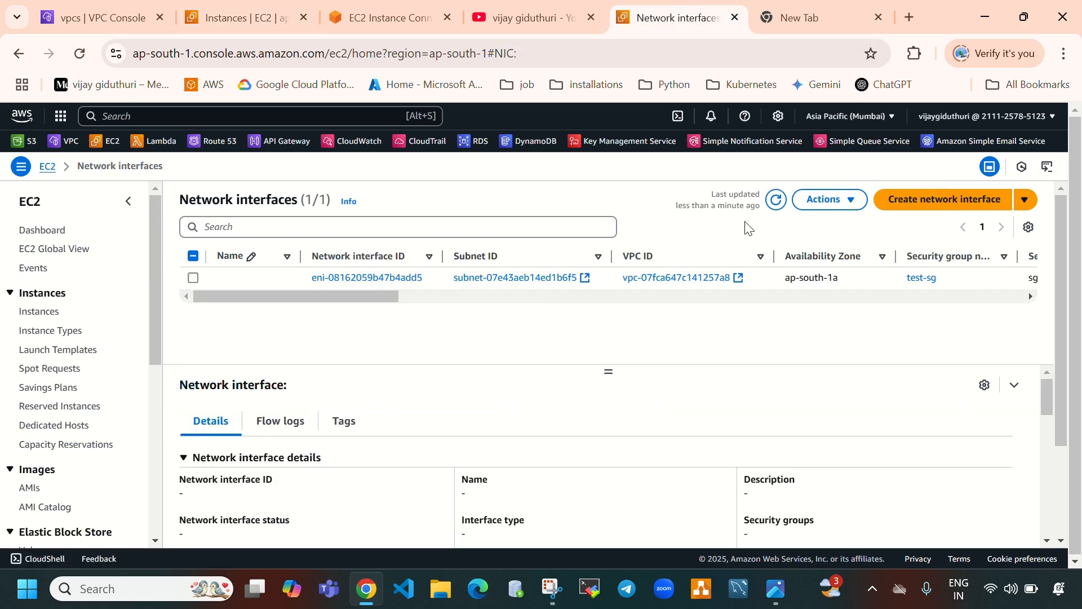
left_click(778, 203)
- Return to the EC2 instance list and refresh it repeatedly to check test-instance's state and its attached interfaces
left_click(253, 17)
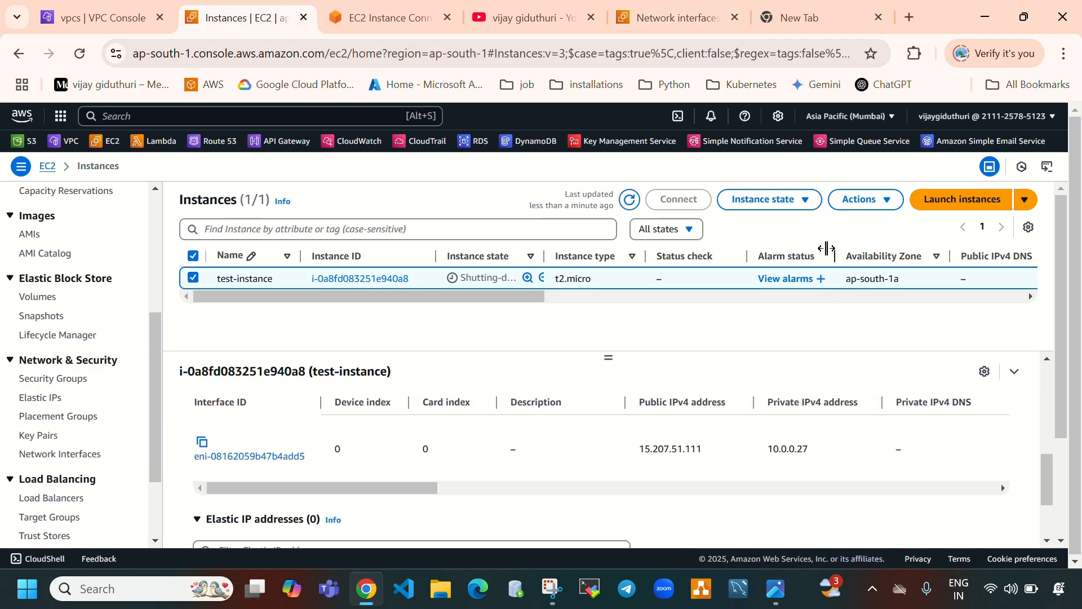
left_click(629, 202)
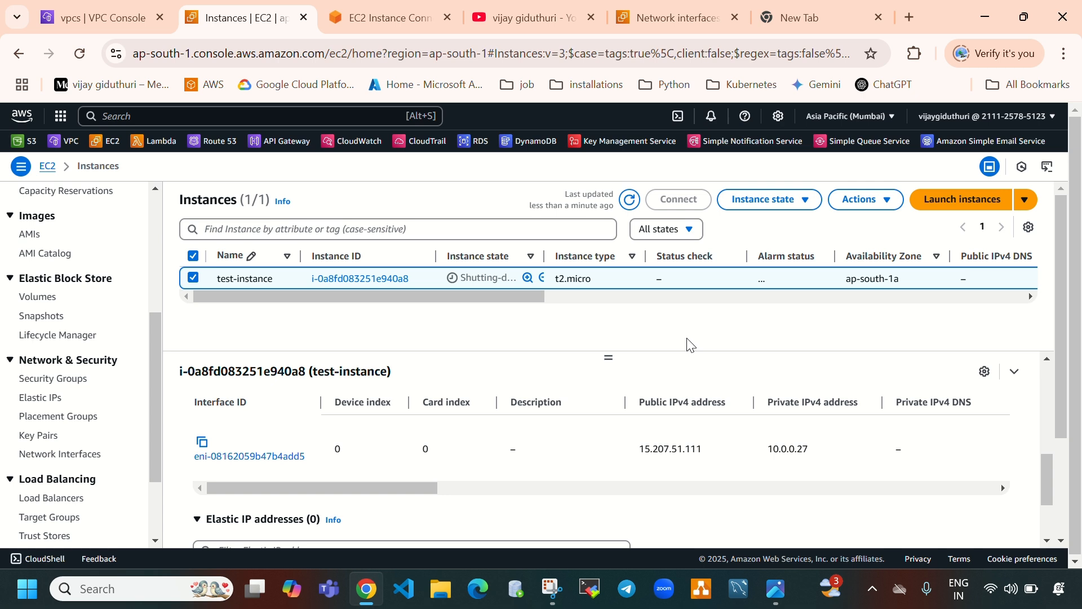
left_click(624, 206)
left_click(627, 206)
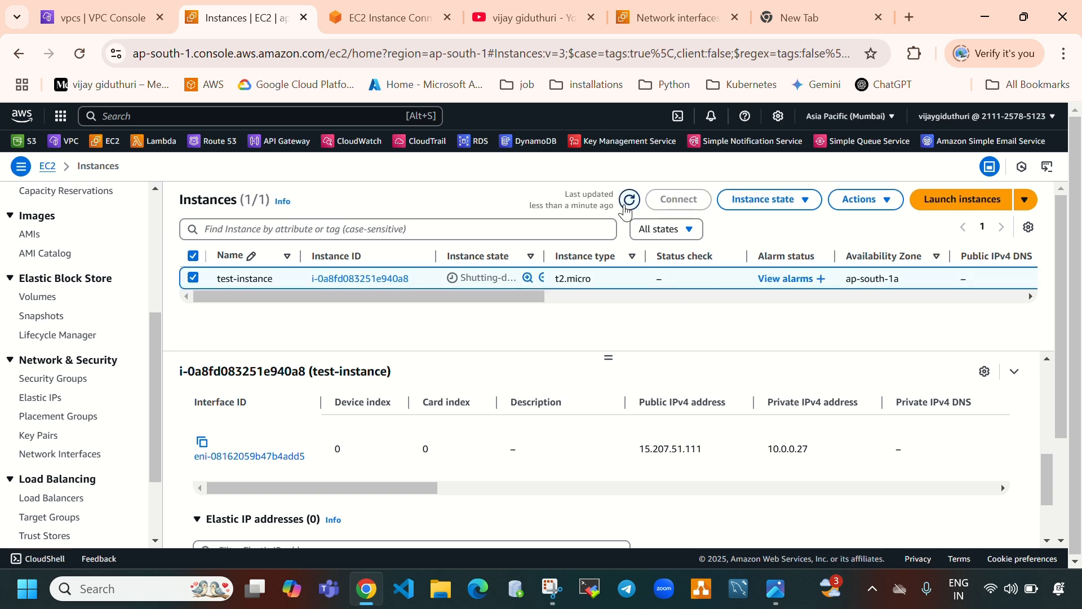
left_click(627, 206)
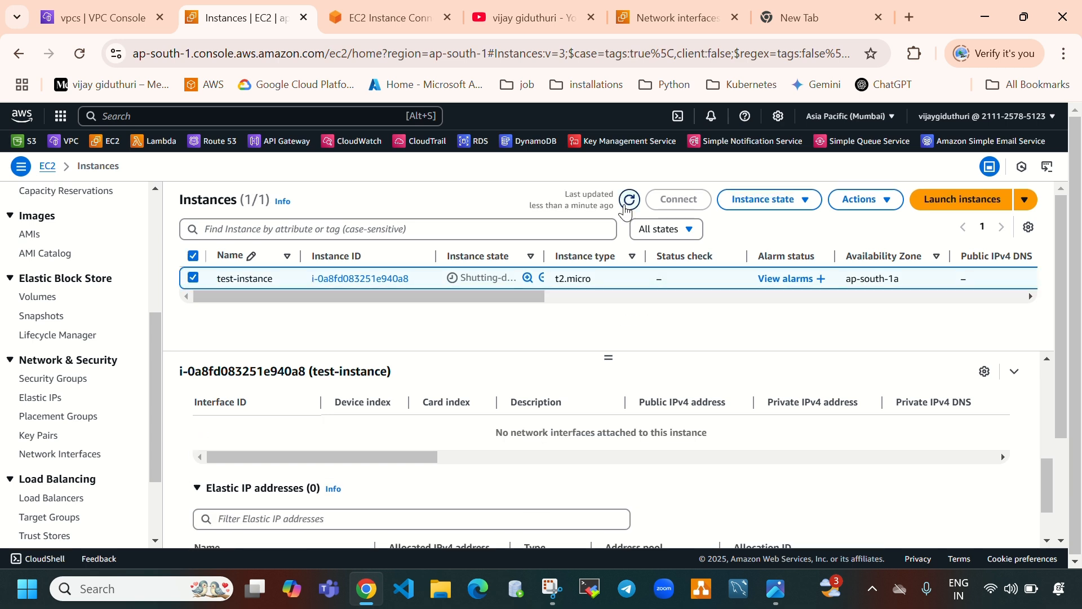
left_click(628, 202)
left_click_drag(467, 278, 507, 278)
- Refresh the network interfaces list to check for remaining interfaces, and look at test-instance's terminal session
left_click(693, 25)
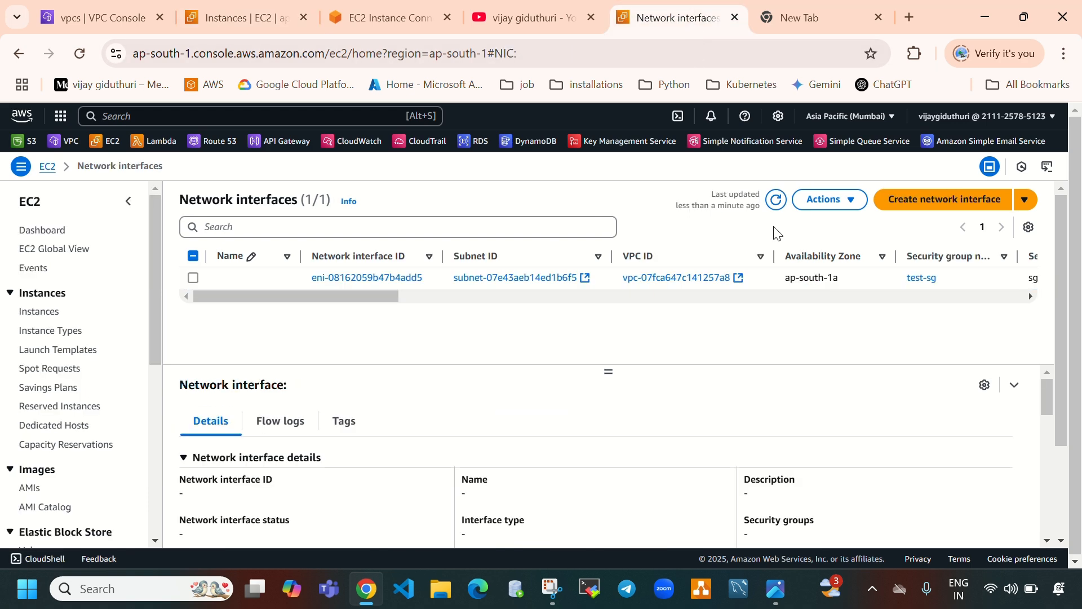
left_click(778, 201)
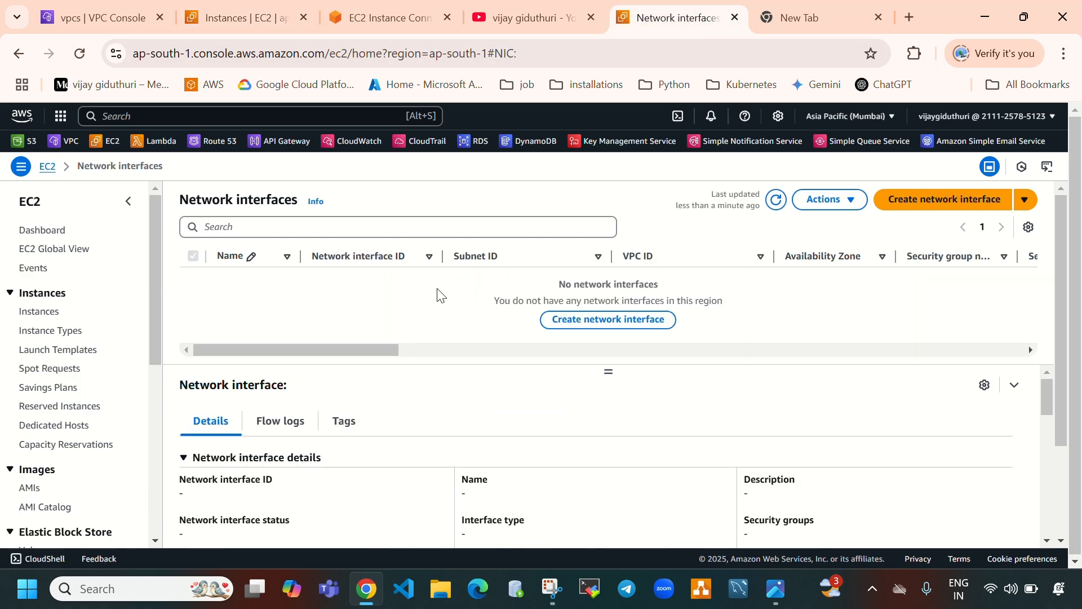
left_click_drag(561, 285, 654, 286)
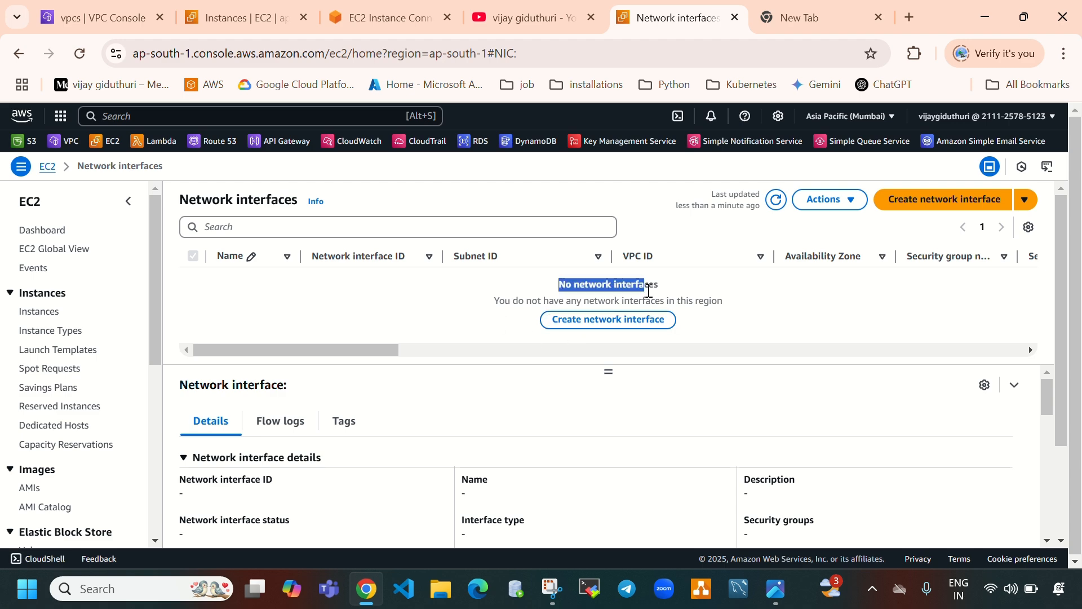
left_click(371, 22)
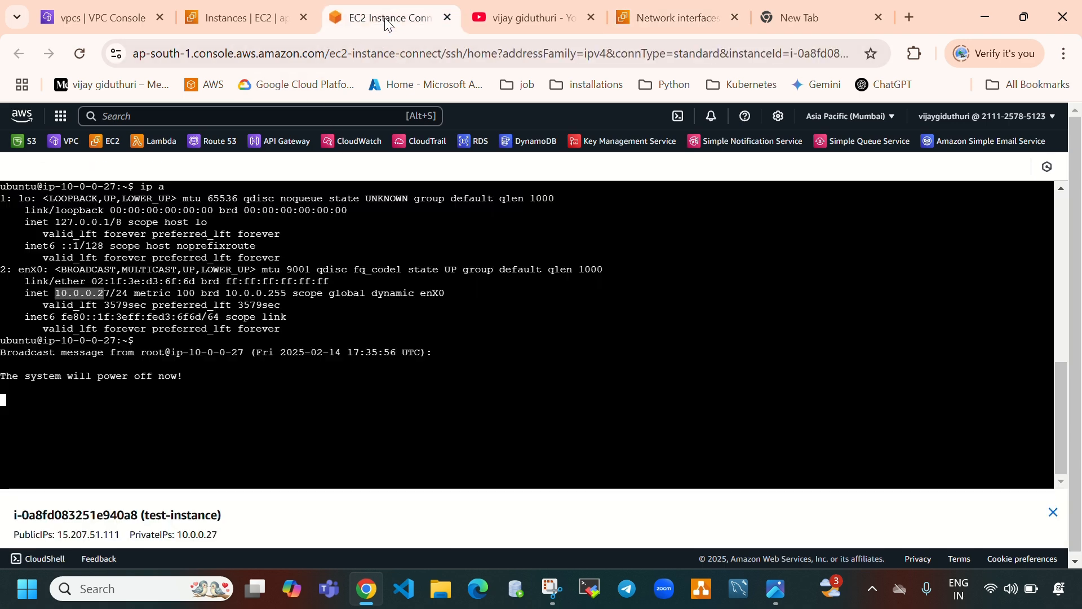
- Start deleting the selected test-vpc and review the gateway, route table, security group and subnets included in its deletion
left_click(233, 17)
left_click(56, 15)
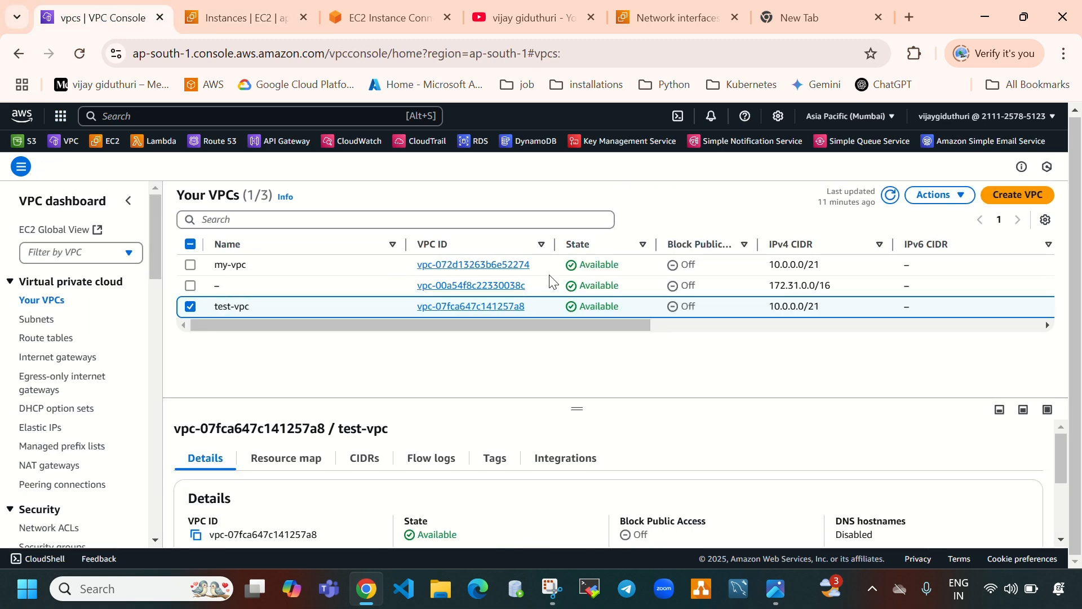
left_click(934, 197)
left_click(879, 337)
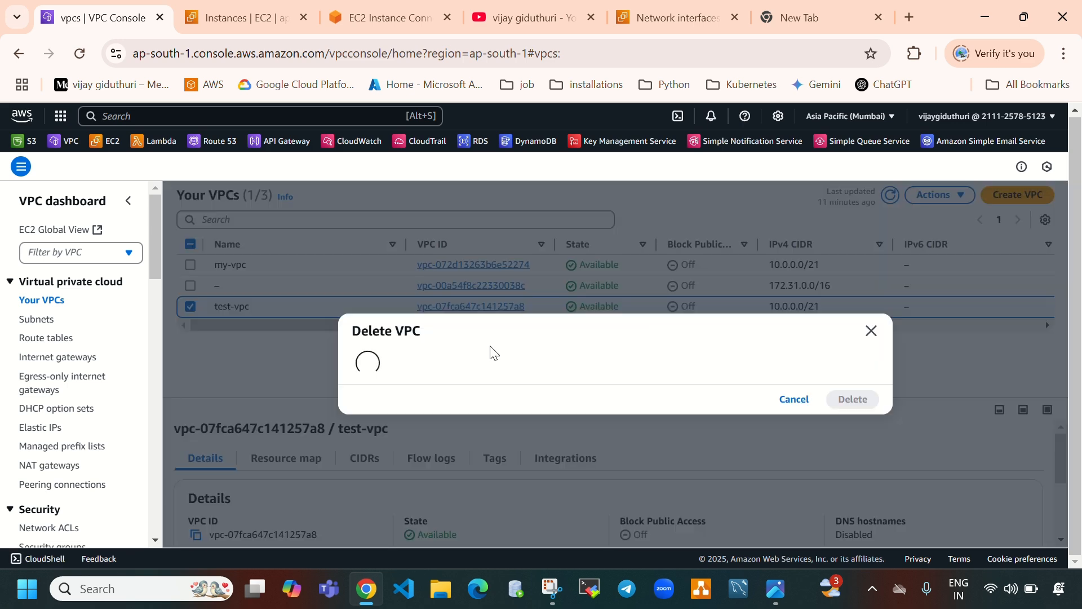
scroll(484, 343, "down", 1)
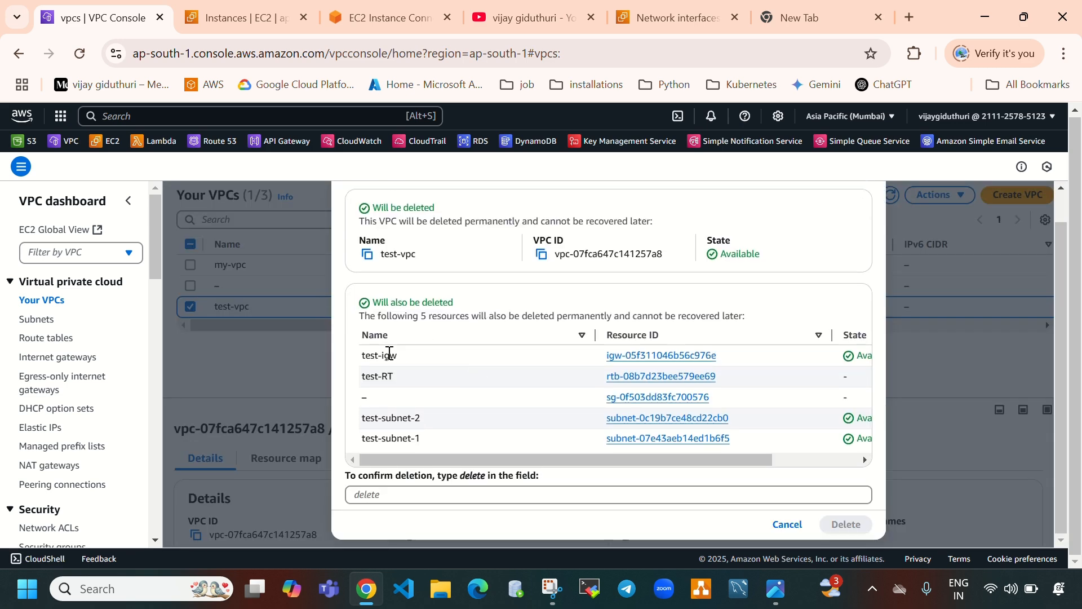
mouse_move(385, 355)
left_mouse_down()
mouse_move(371, 355)
mouse_move(369, 376)
mouse_move(383, 376)
left_mouse_up()
left_click_drag(365, 418, 411, 438)
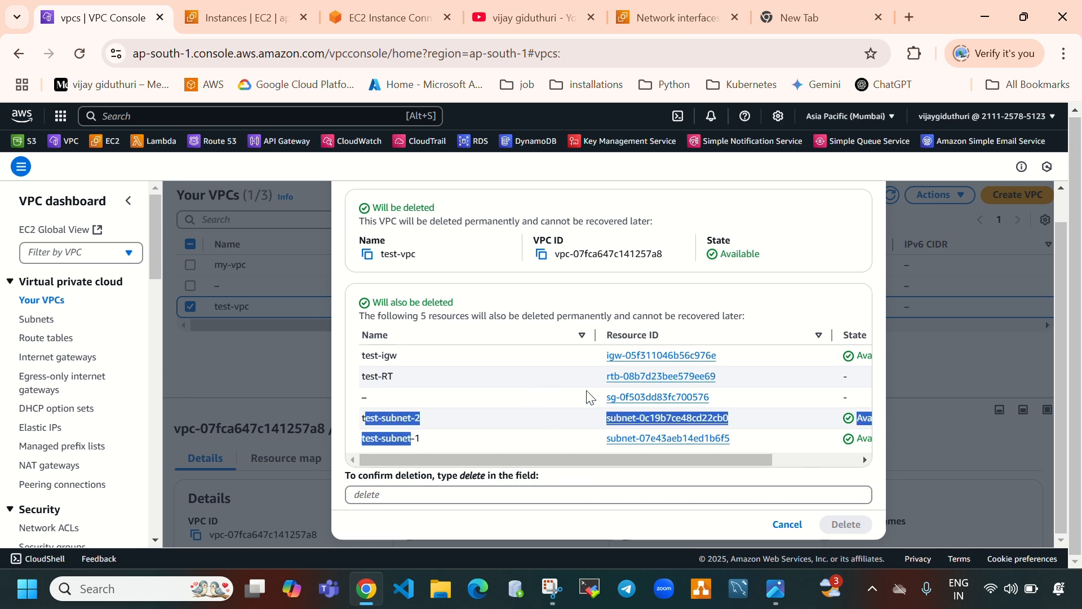
left_click_drag(599, 394, 722, 417)
- Confirm the permanent deletion of test-vpc and its associated resources with the text "delete"
left_click(666, 490)
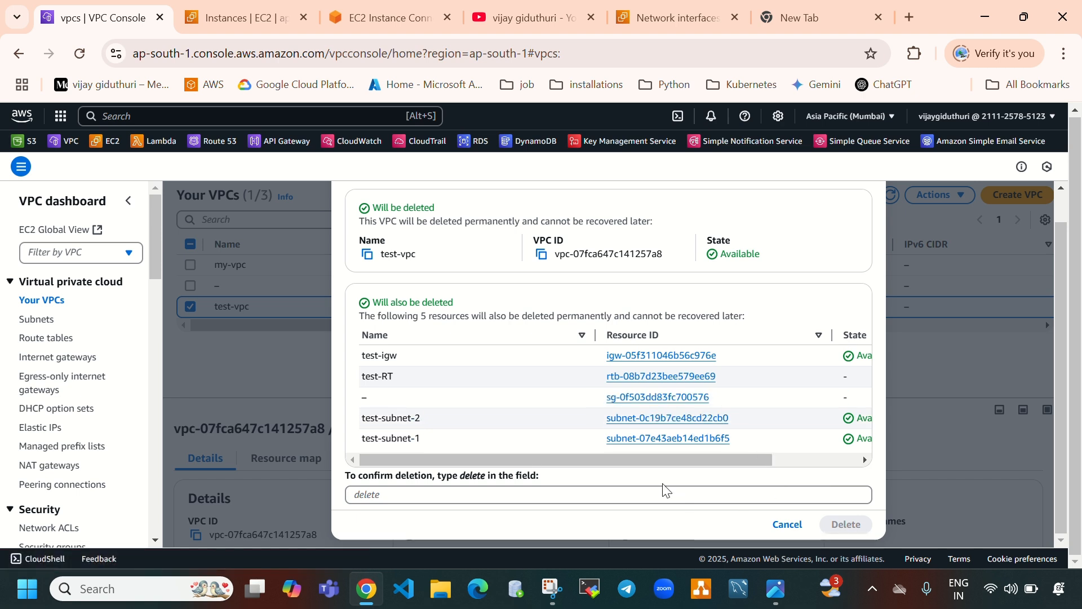
left_click(654, 490)
type("delete")
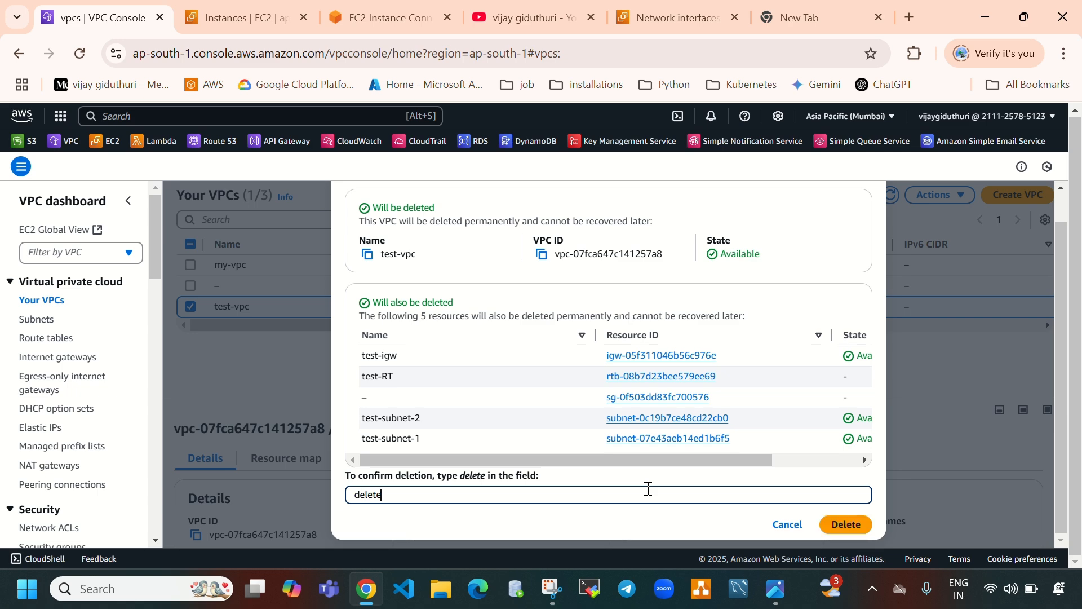
left_click(844, 523)
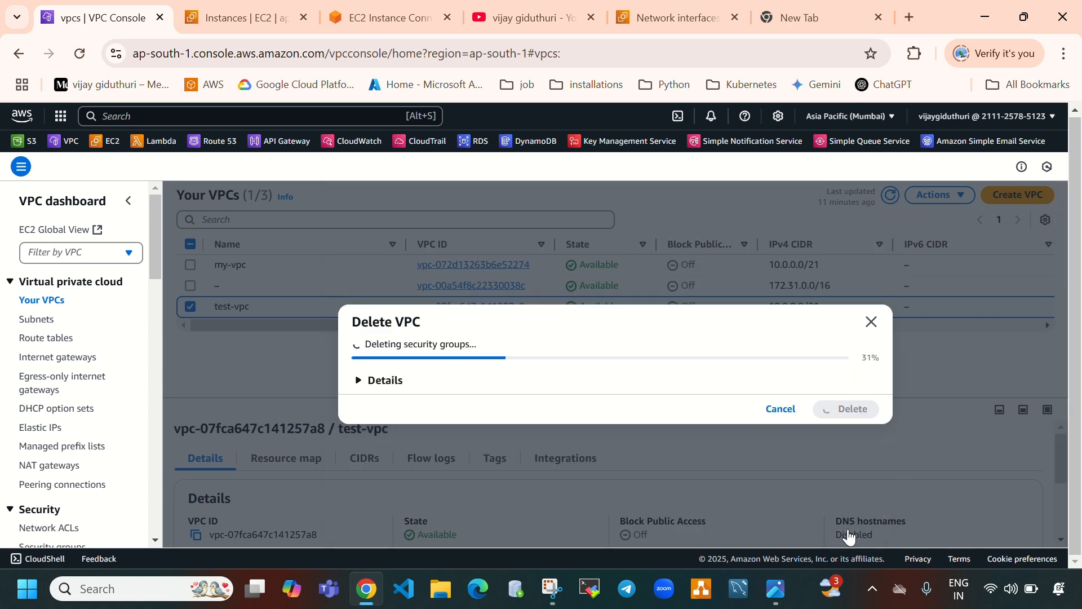